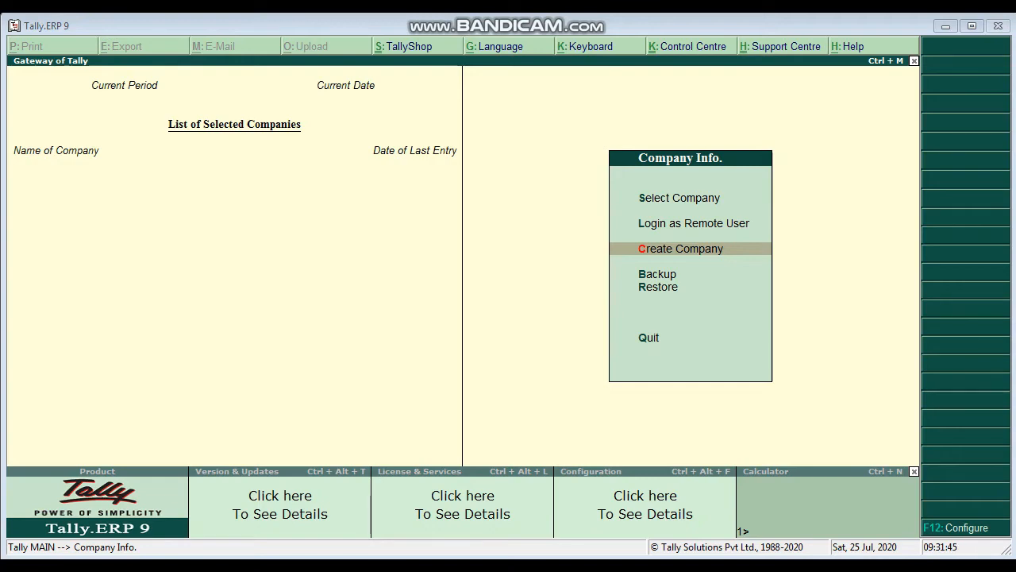
Step: Start creating a new company named Gurukula Software, using the same mailing name and leaving the address blank
key("Return")
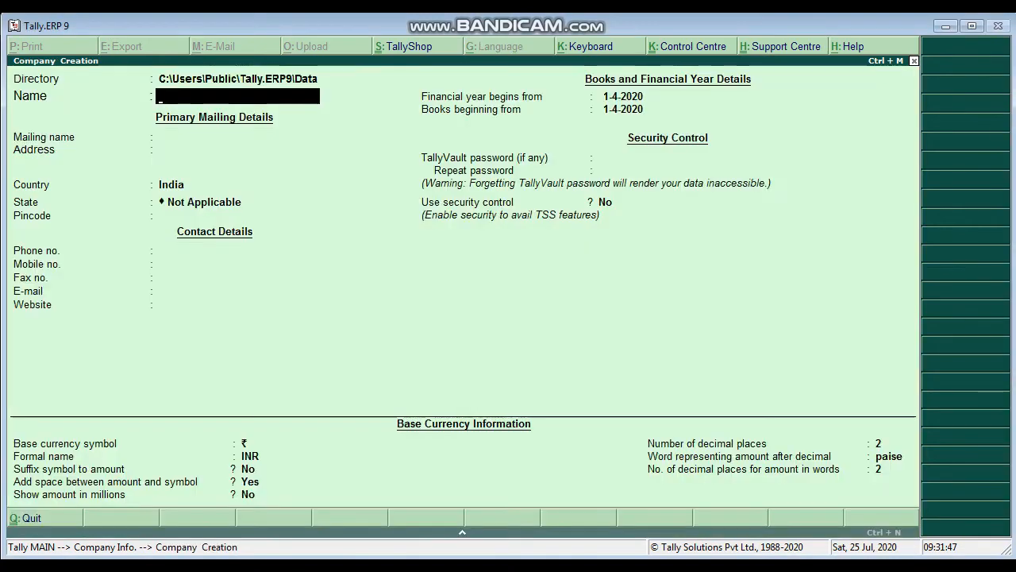
type("Guru")
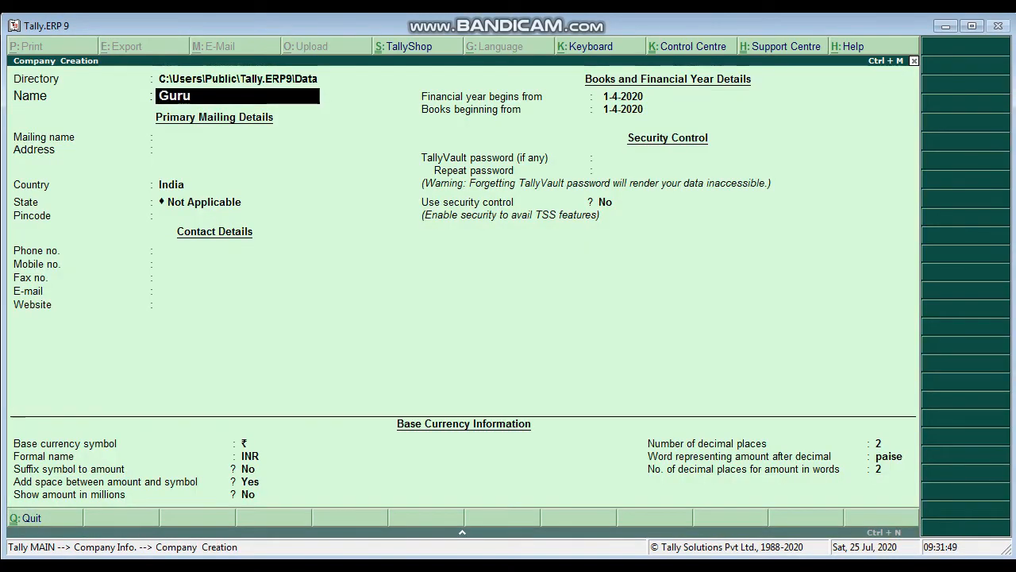
type("kula Software")
key("Return")
key("Return")
key("Return")
key("Return")
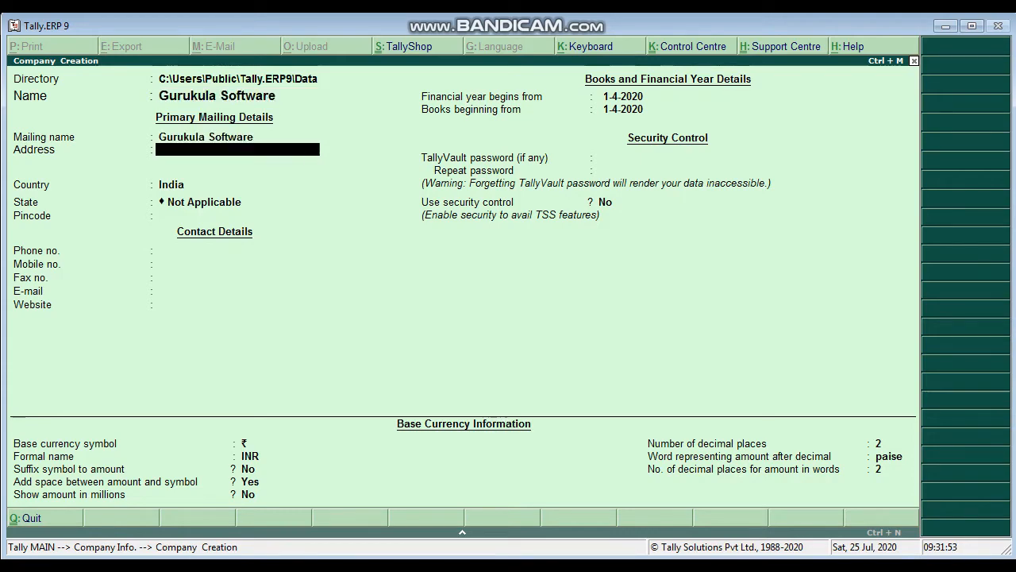
Step: Set the company's state to Karnataka and enter its postal pincode
type("Ka")
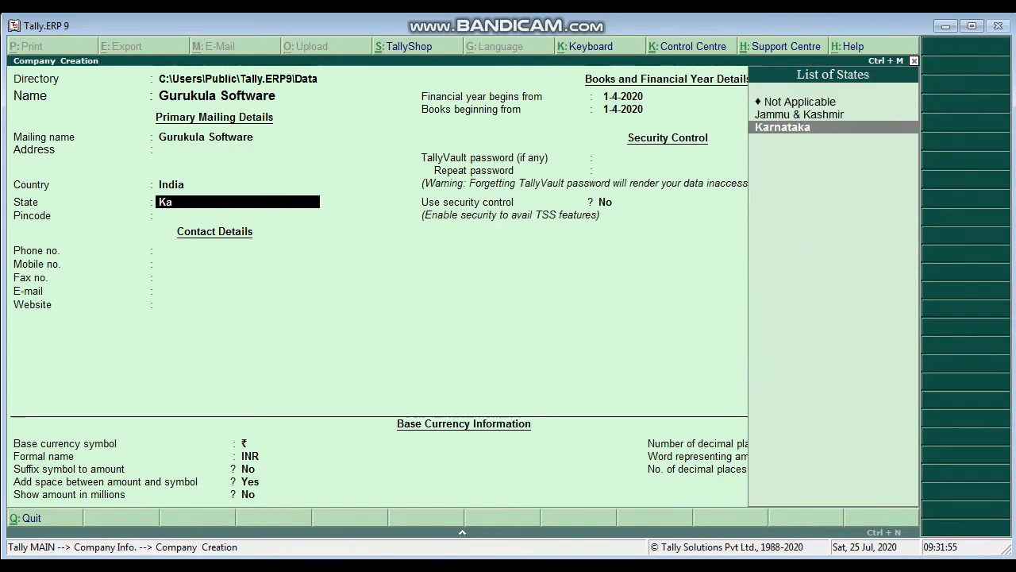
key("Return")
type("583231")
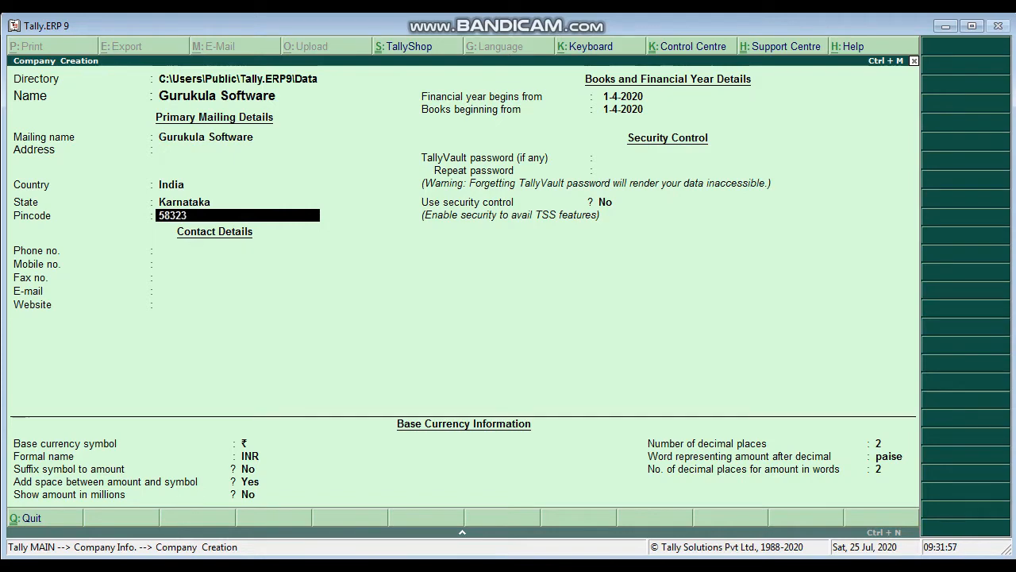
key("Return")
key("Return")
key("Return")
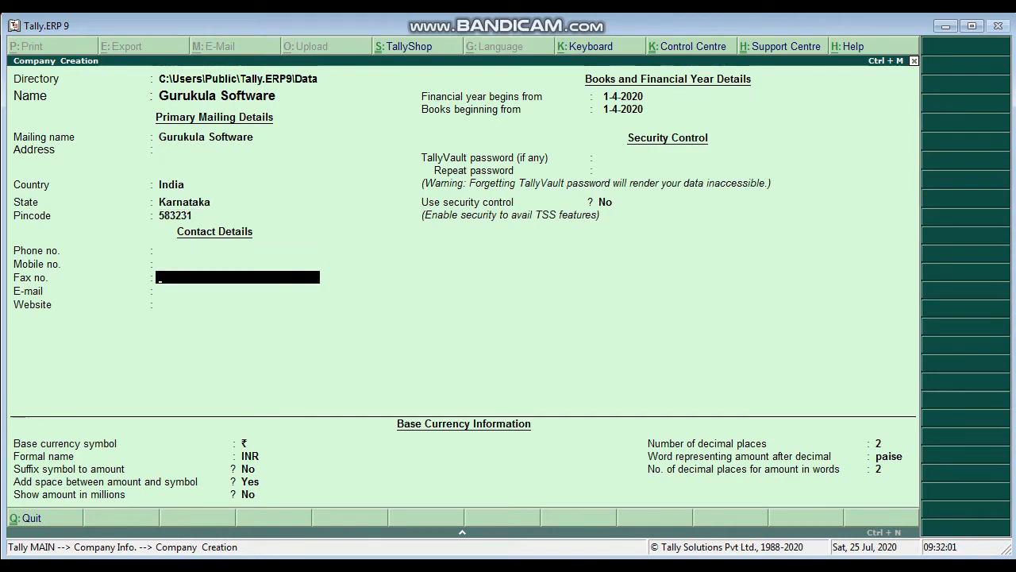
Step: Leave the contact, security and base currency fields at their defaults and save the new company
key("Return")
key("Return")
key("Return")
key("Return")
key("Return")
key("Return")
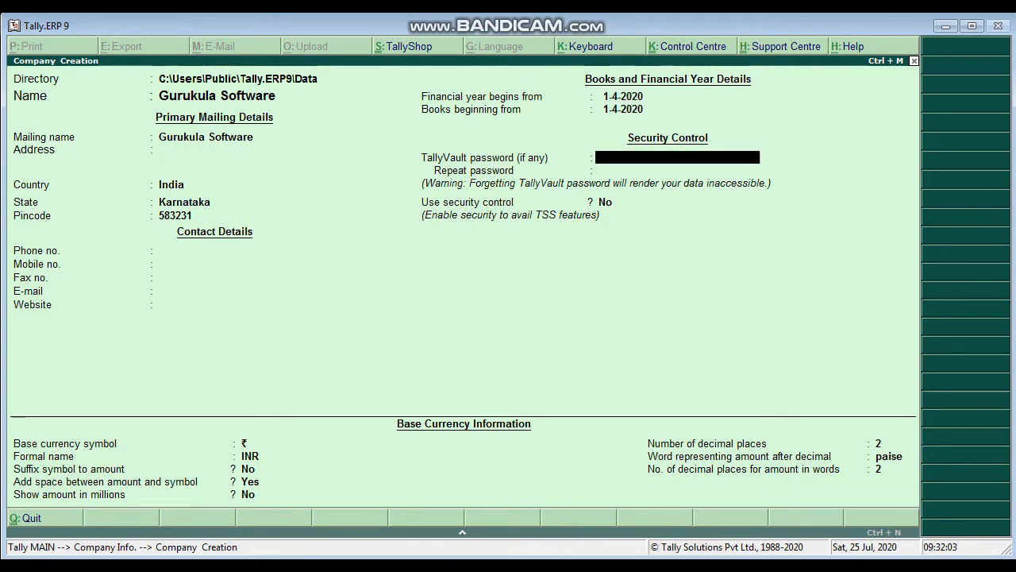
key("Return")
key("Return")
key("Return")
key("Return")
key("Return")
key("Return")
key("Return")
key("Return")
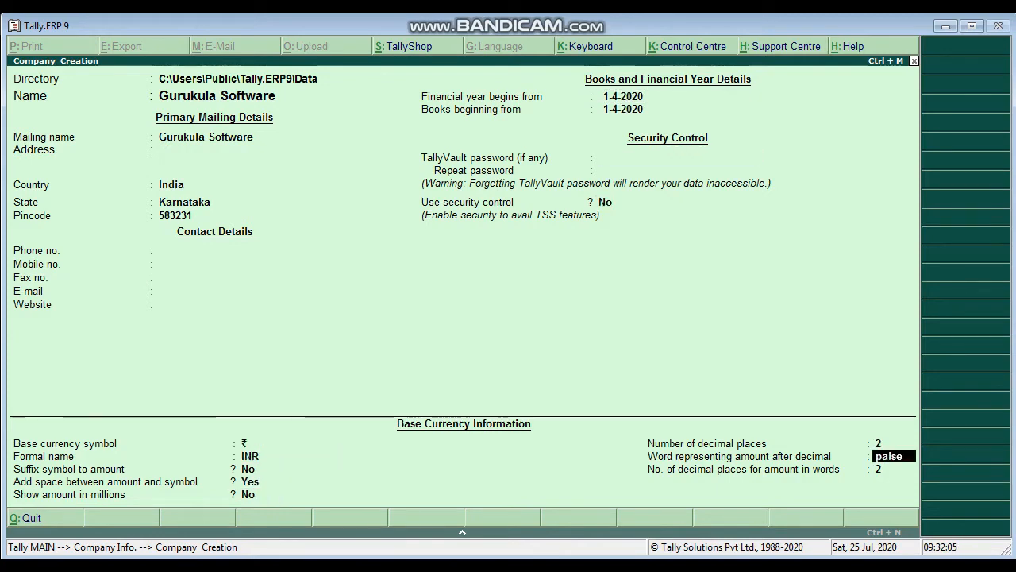
key("y")
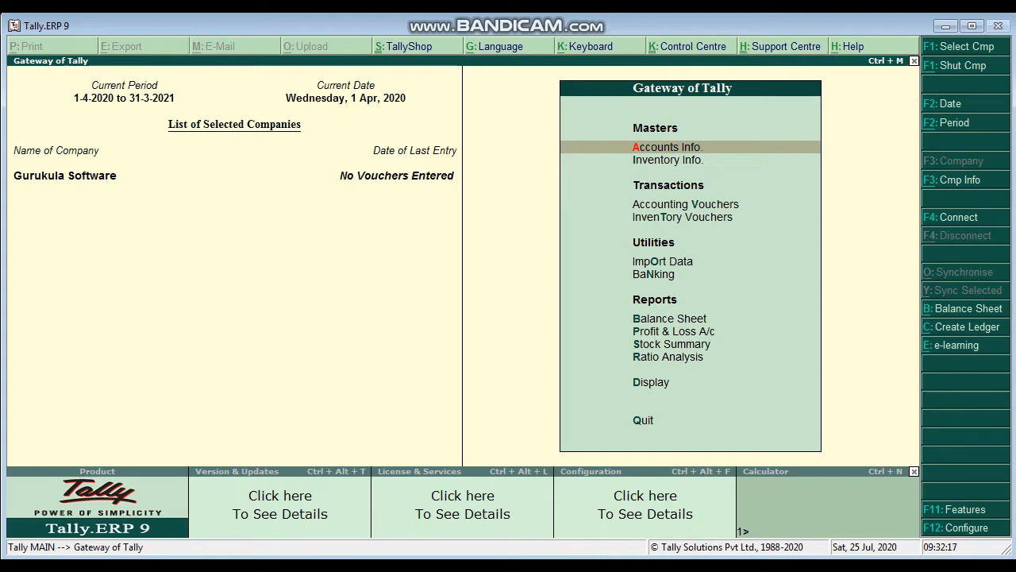
Step: Enable Goods and Services Tax in the company's Statutory & Taxation features and choose to set its GST details
key("F11")
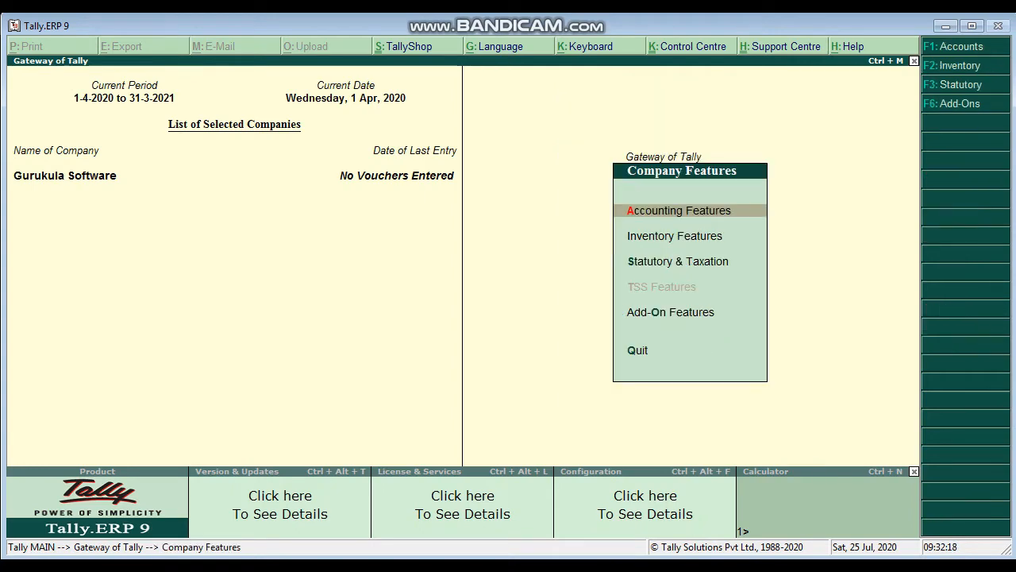
key("Down")
key("Down")
key("Return")
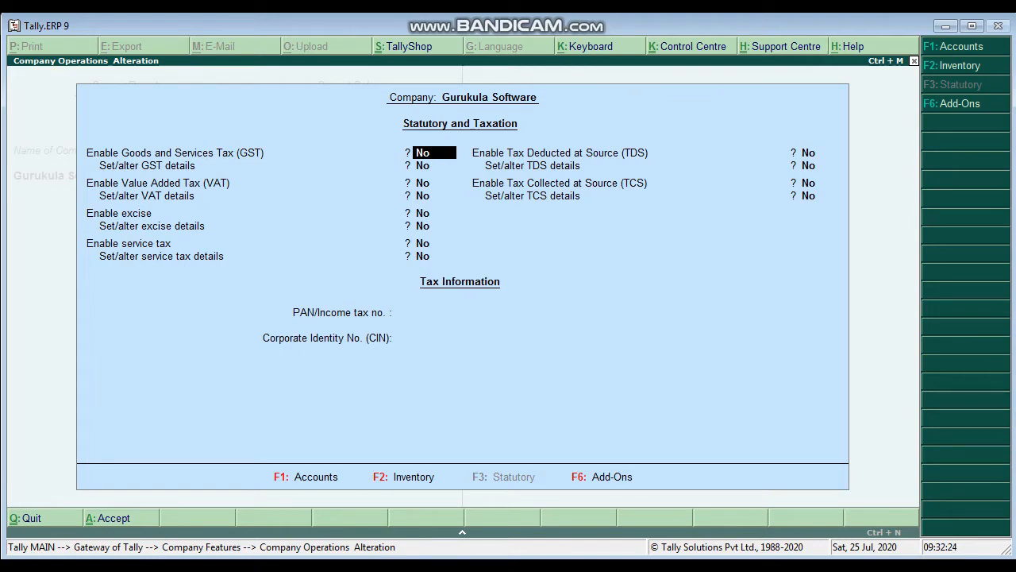
type("y")
key("Return")
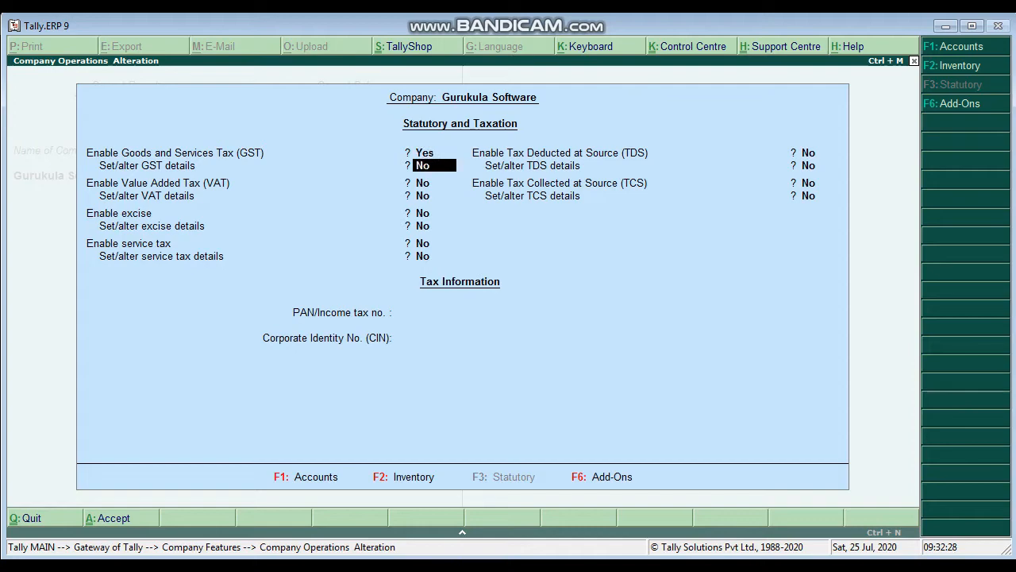
type("y")
key("Return")
Step: Keep Karnataka, Regular registration and 1-Apr-2020 in the GST details, and enter the company's GSTIN/UIN
key("Return")
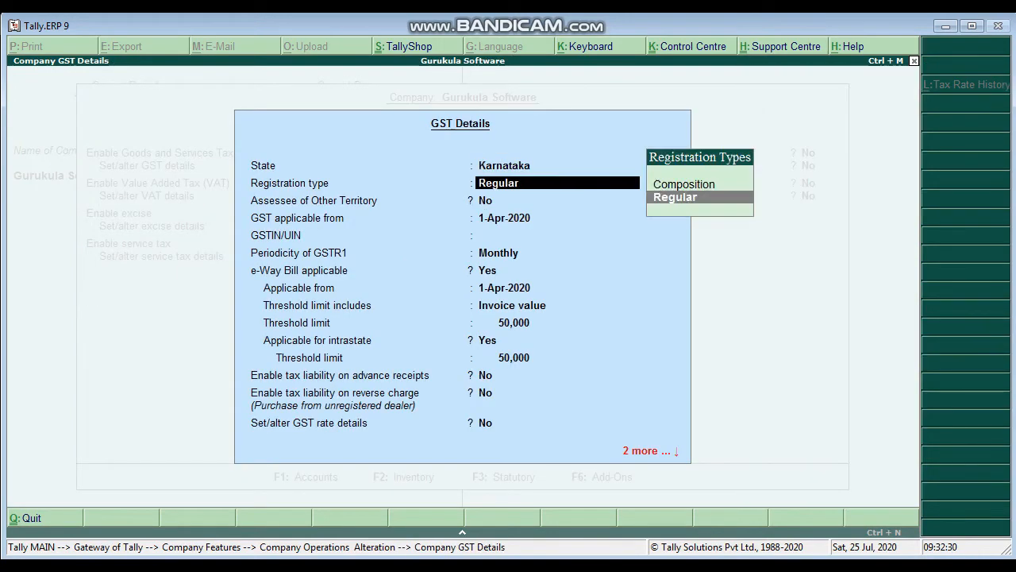
key("Return")
key("Return")
key("Return")
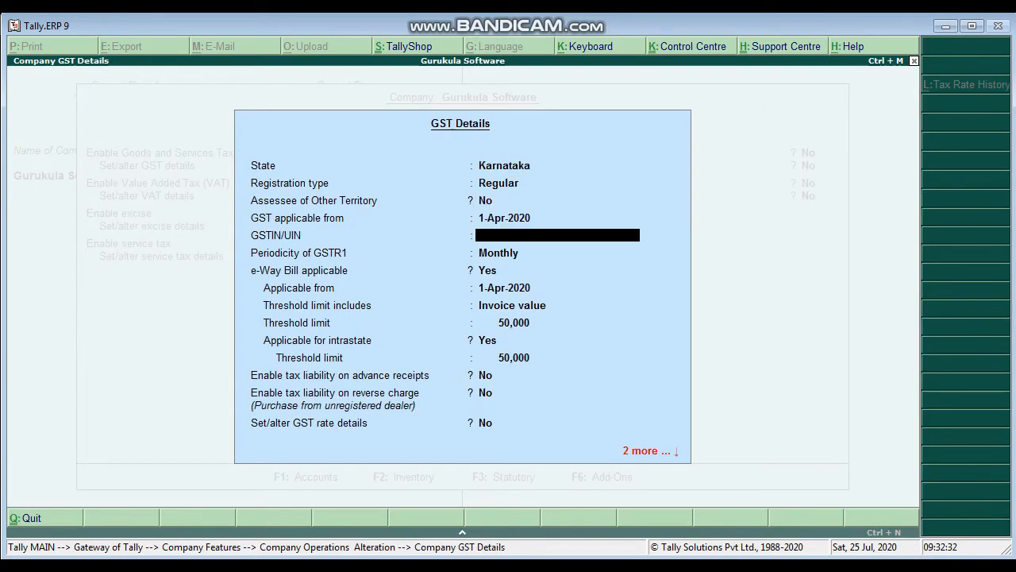
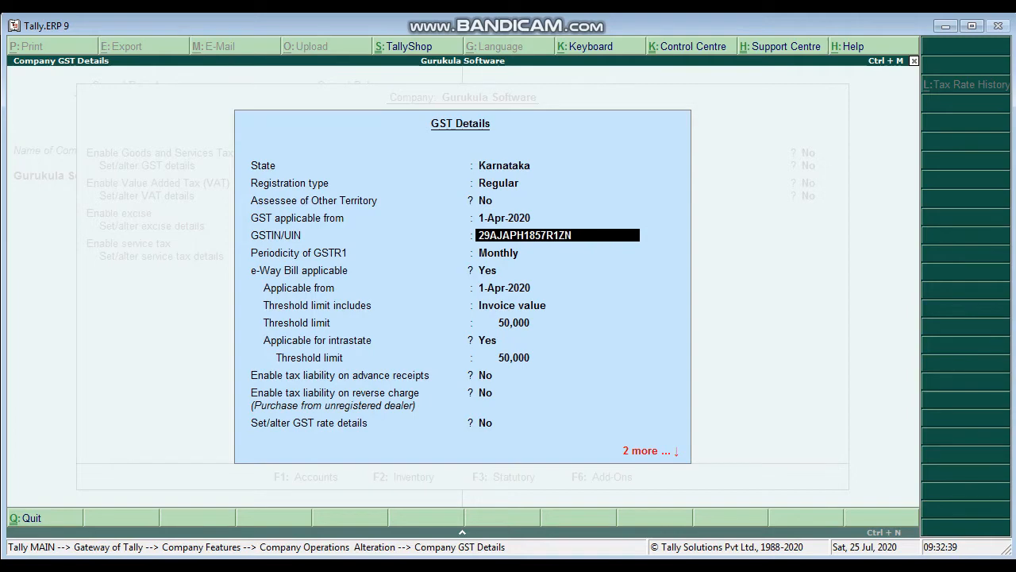
key("Return")
Step: Keep GSTR1 periodicity Monthly, set e-Way Bill applicable to No, leave the remaining options at No and accept the GST details
key("Return")
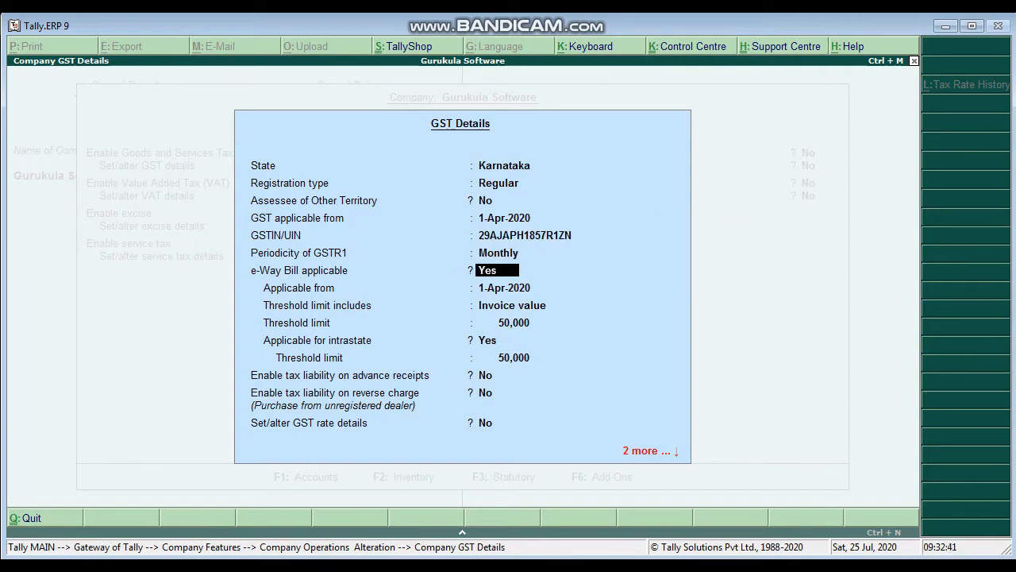
type("n")
key("Return")
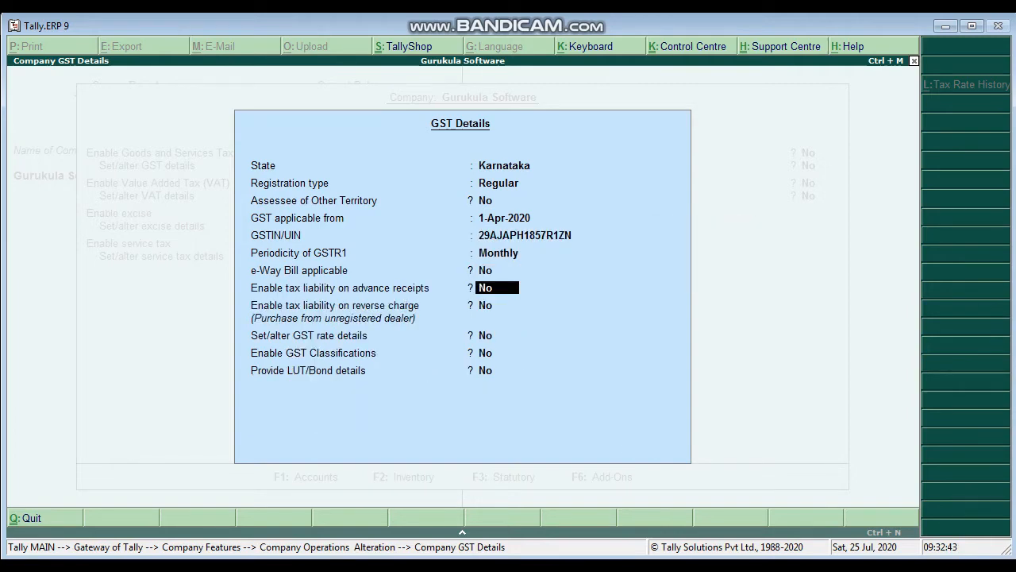
key("Return")
key("Return")
key("Return")
key("Return")
key("Return")
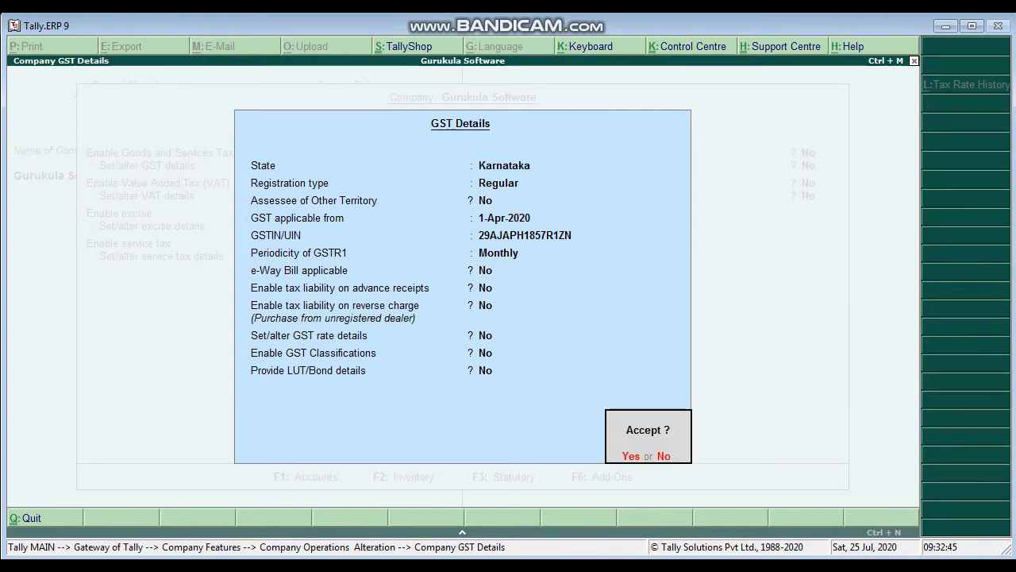
key("Return")
key("Return")
key("Return")
key("Return")
key("Return")
key("Return")
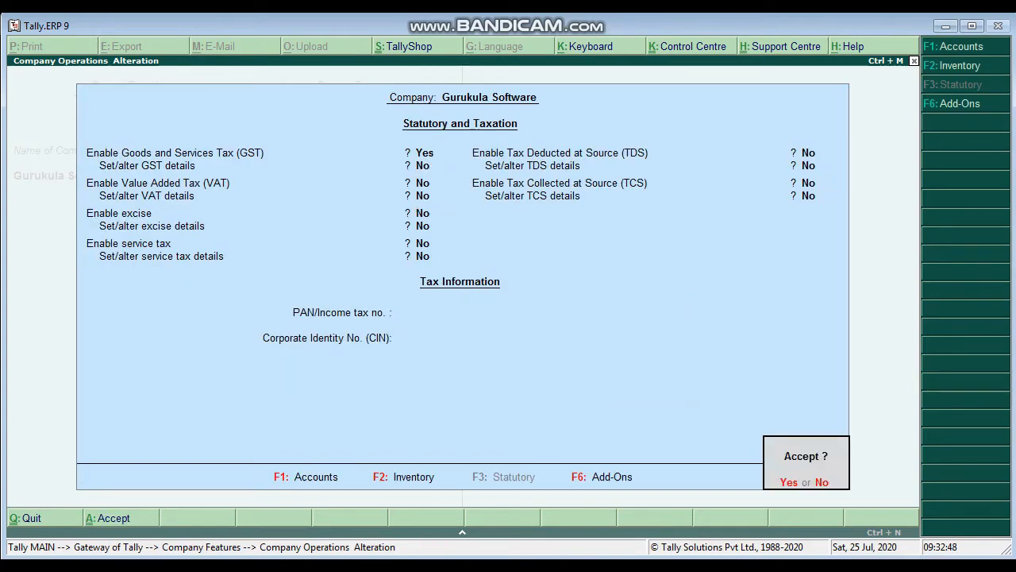
Step: Accept the Statutory and Taxation settings without other taxes or tax information, and return to the Gateway of Tally
key("Return")
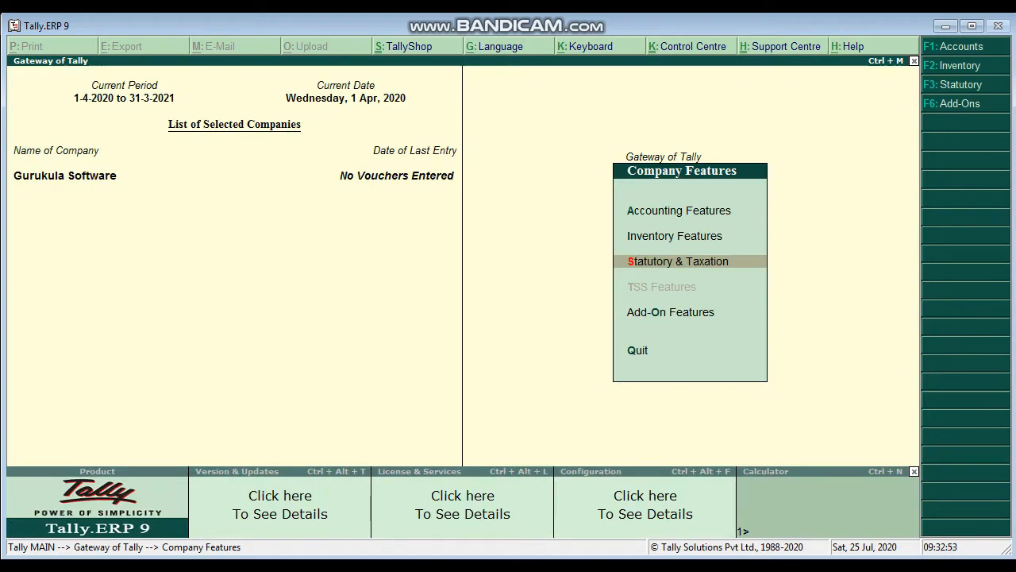
key("Escape")
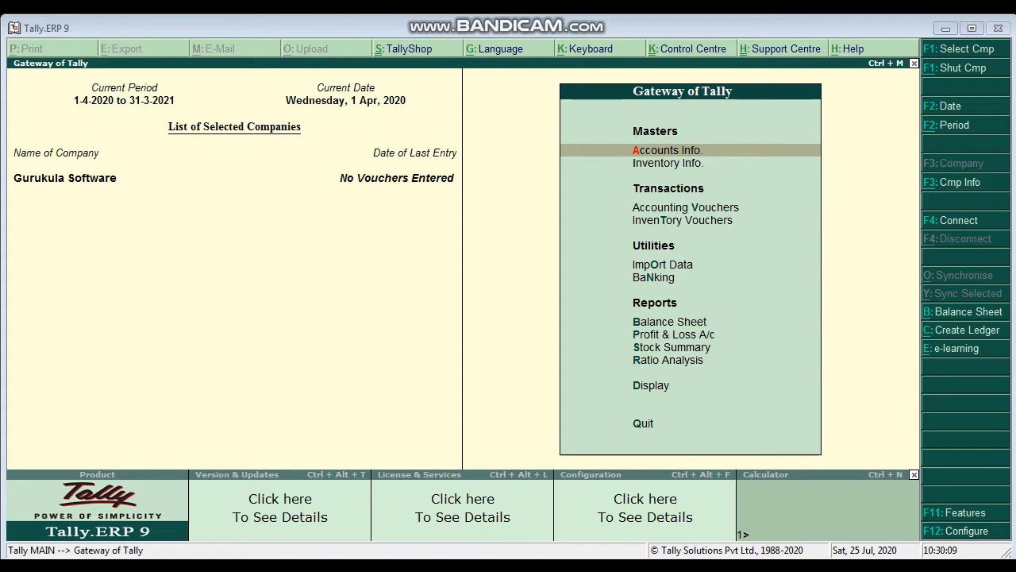
Step: Start creating a single ledger named GST PURCHASE A/C
key("Return")
key("Down")
key("Return")
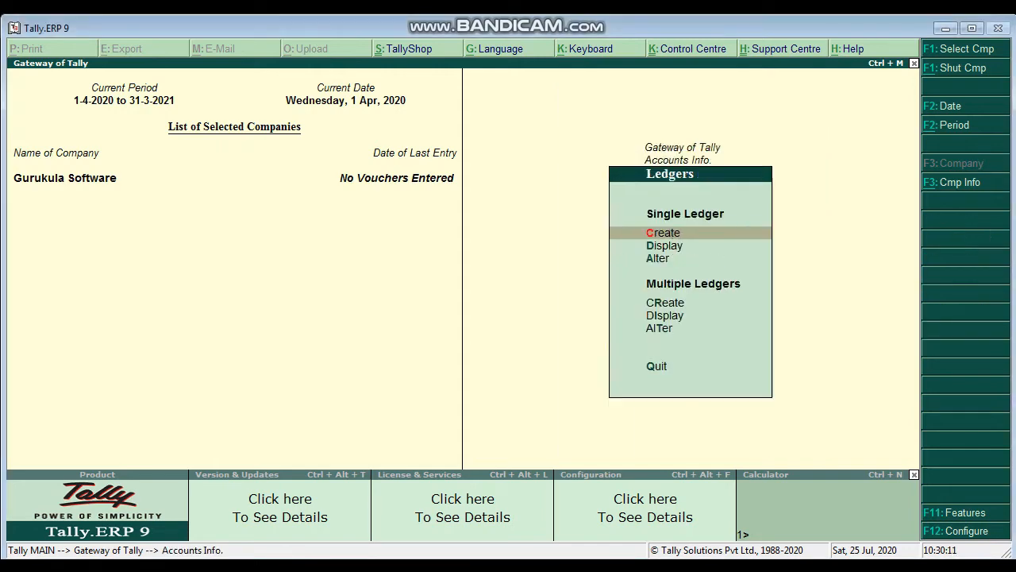
key("Return")
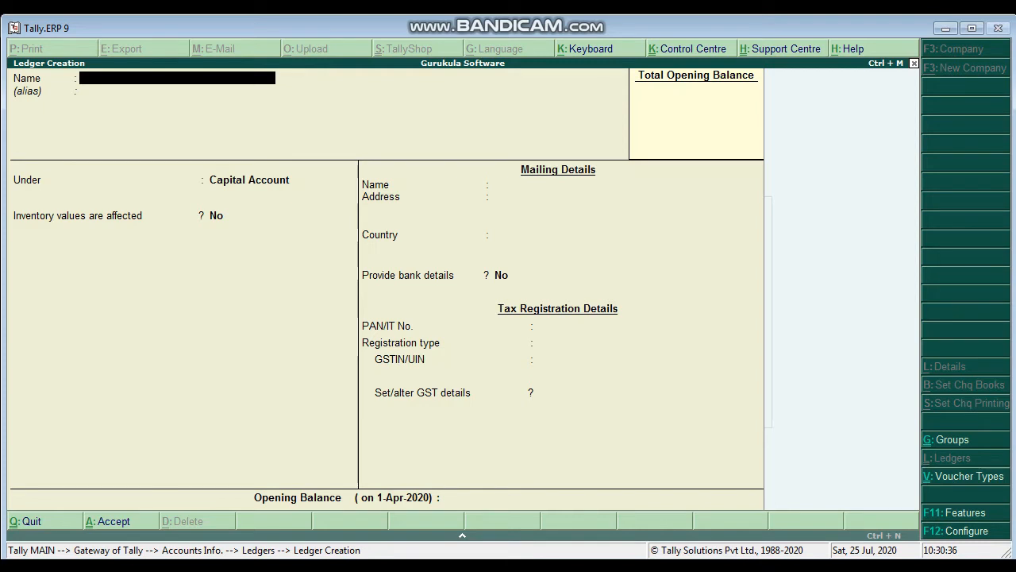
type("GST PURCHASE A/C")
key("Return")
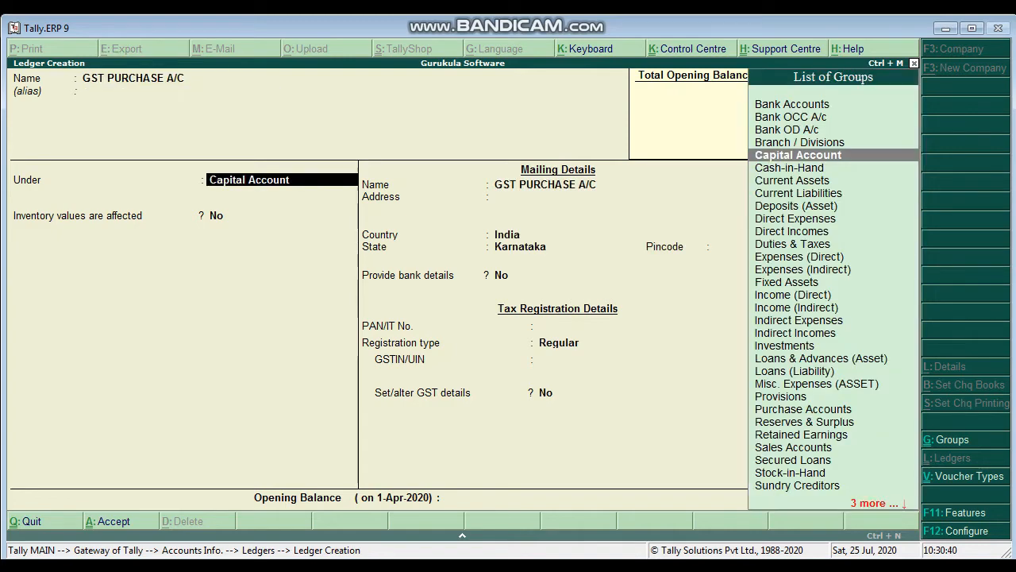
Step: Place the purchase ledger under Purchase Accounts with GST applicable and supply type Goods, and save it
type("Pu")
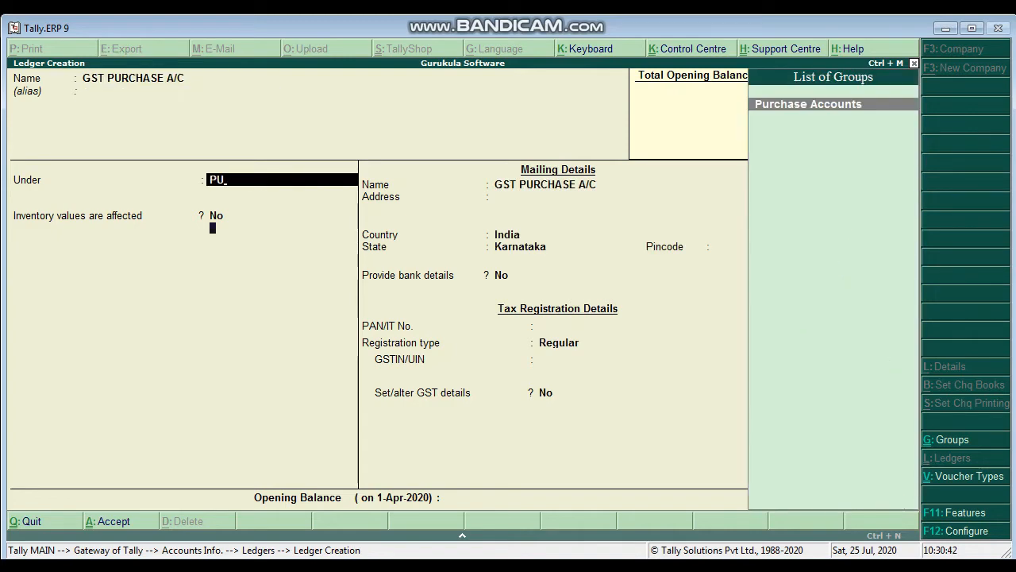
key("Return")
key("Return")
key("Return")
key("Return")
key("Return")
key("Up")
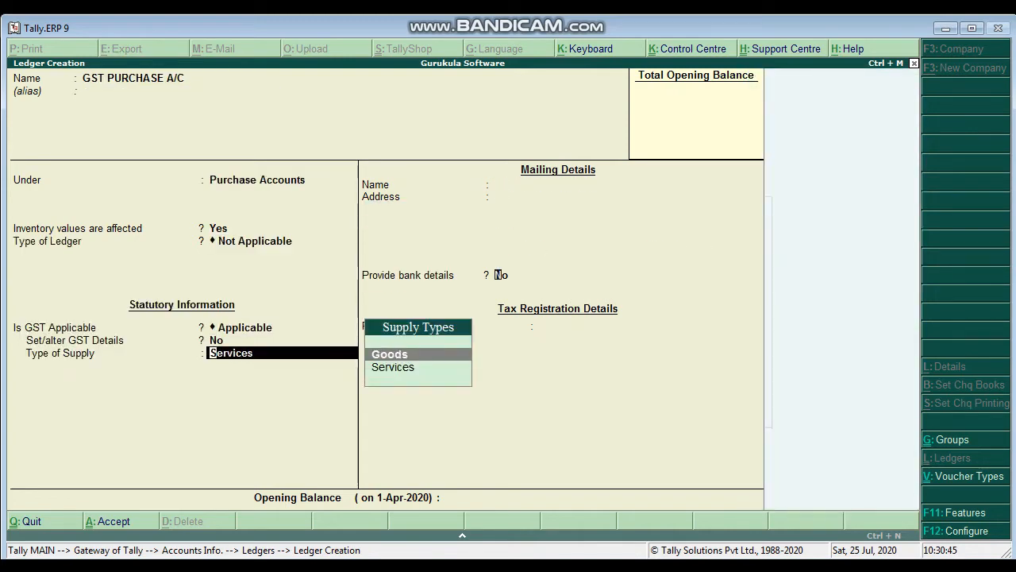
key("Return")
key("Return")
key("Return")
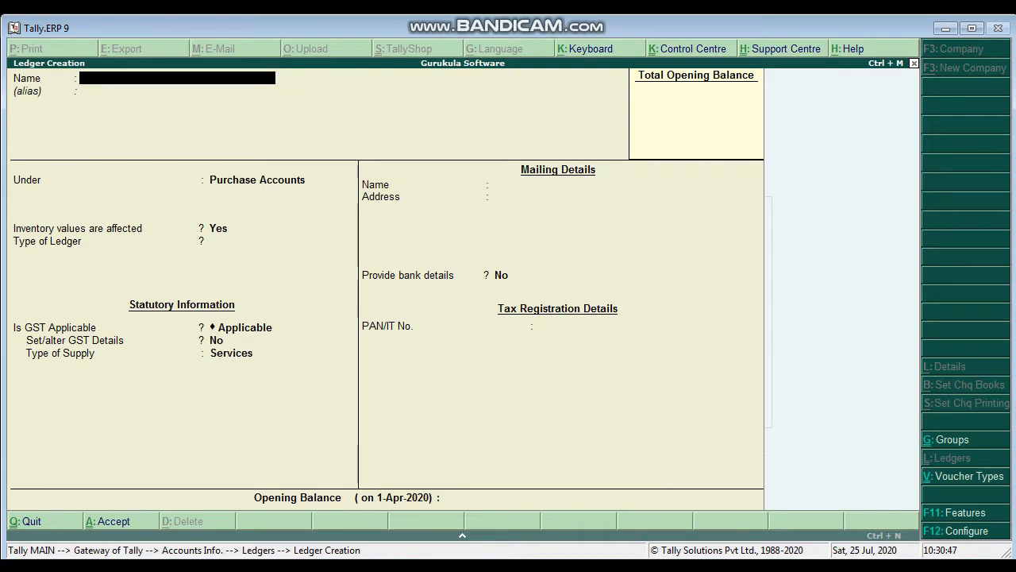
Step: Name the next ledger GST SALES A/C and place it under Sales Accounts
type("GST SALES A/C")
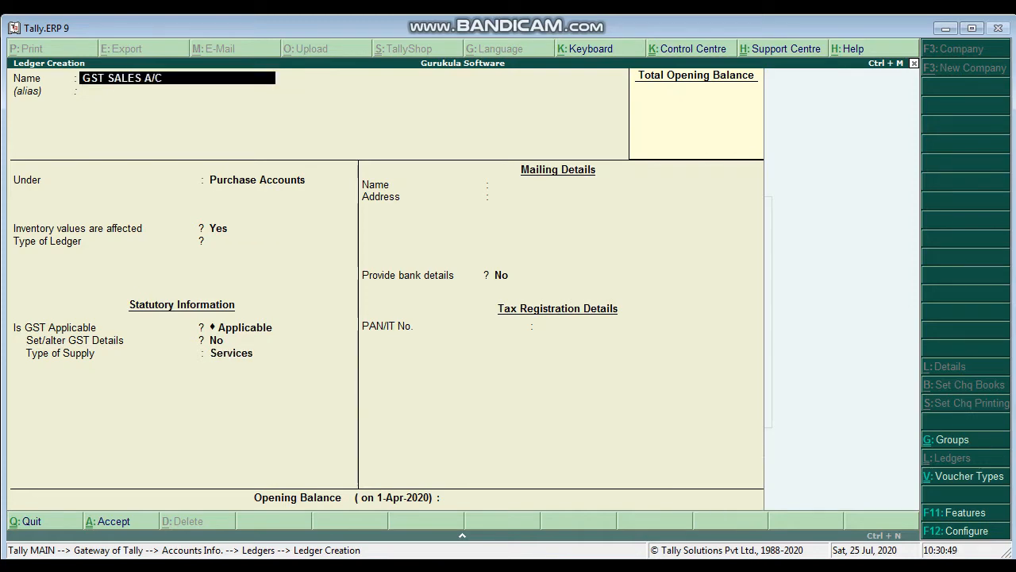
key("Return")
key("Return")
type("SALES")
key("Return")
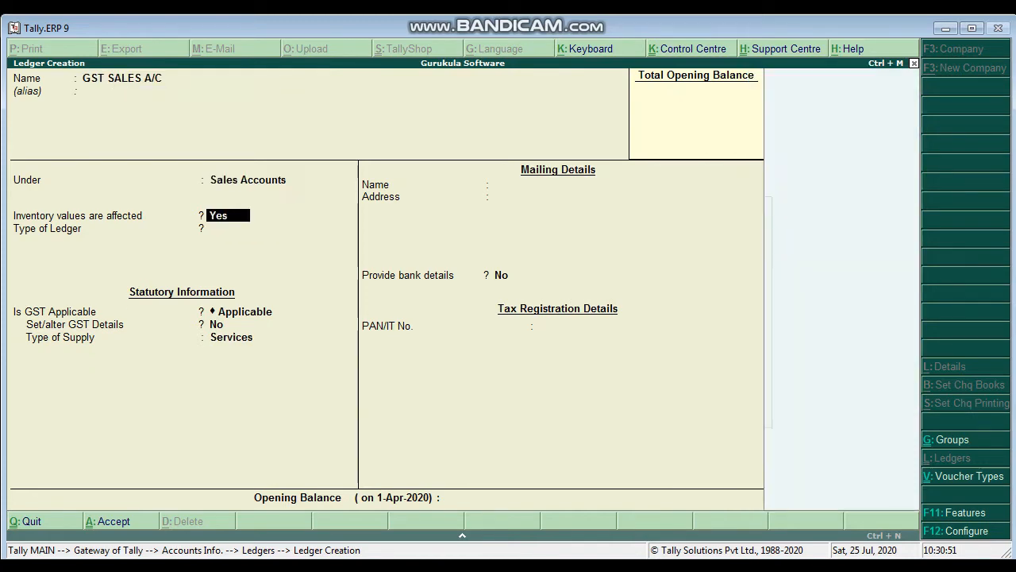
Step: Keep GST applicable for the sales ledger without GST details, set its type of supply to Goods and save it
key("Return")
key("Return")
key("Return")
key("n")
key("Return")
key("Up")
key("Return")
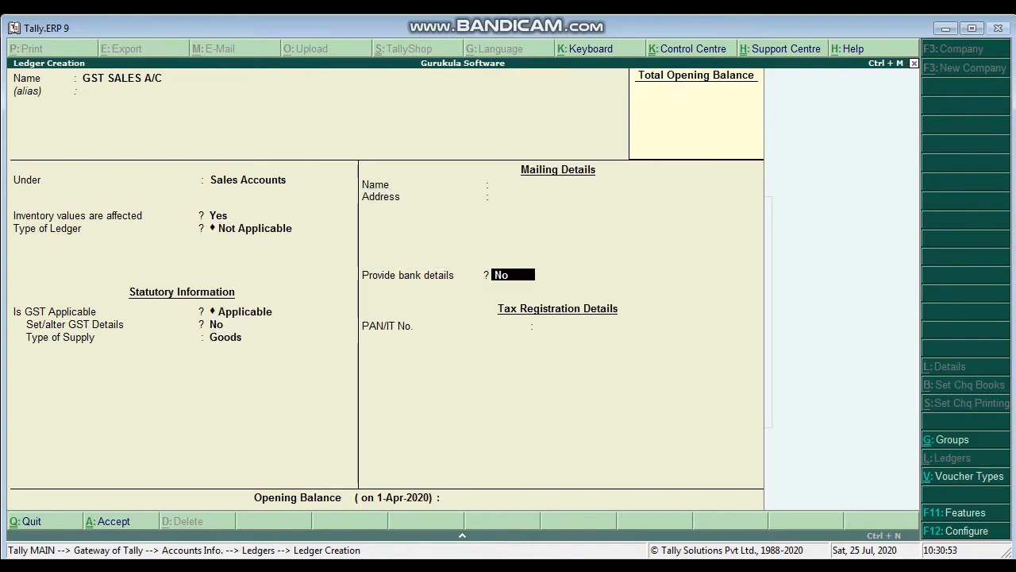
key("Return")
key("Return")
Step: Name the next ledger CGST and place it under Duties & Taxes
key("Return")
type("C")
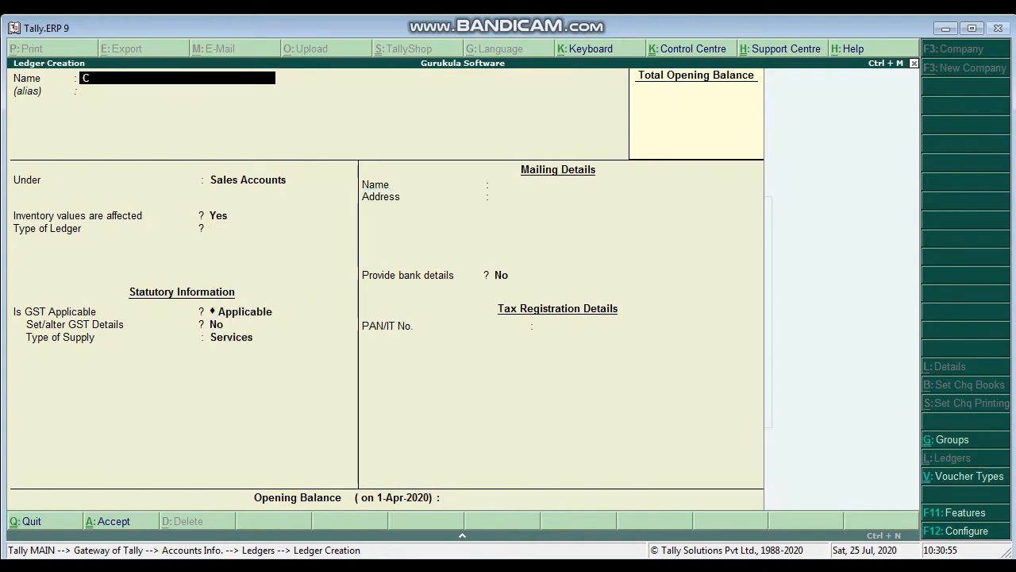
type("GST")
key("Return")
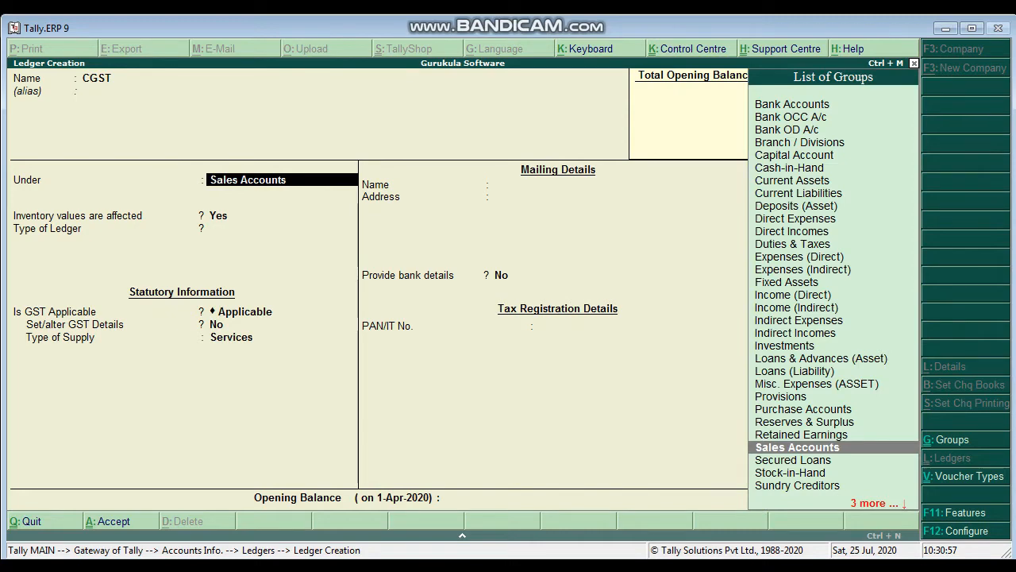
type("DU")
Step: Set the CGST ledger's duty type to GST and tax type to Central Tax, keeping the calculation percentage at 0%
key("Return")
key("Up")
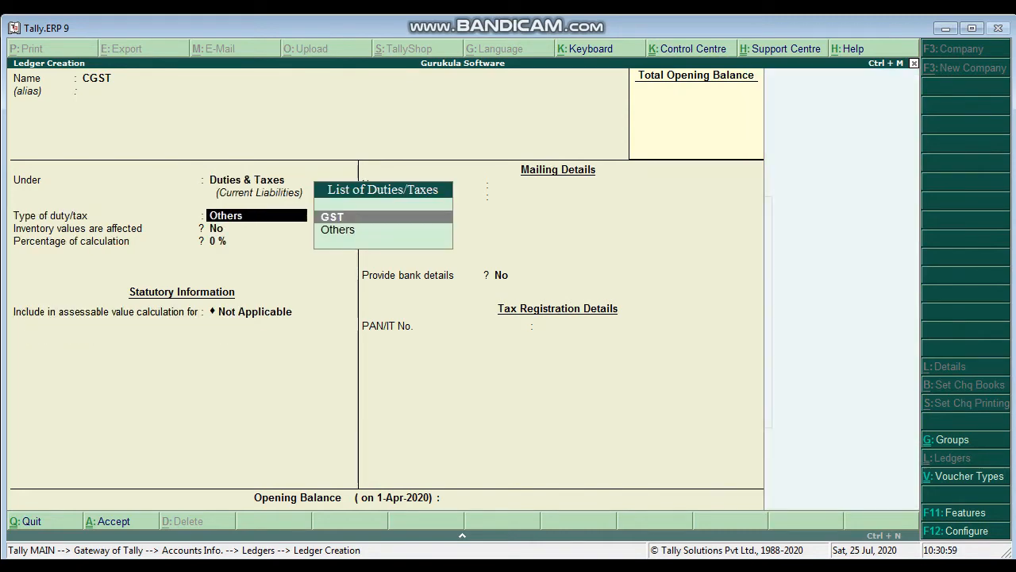
key("Return")
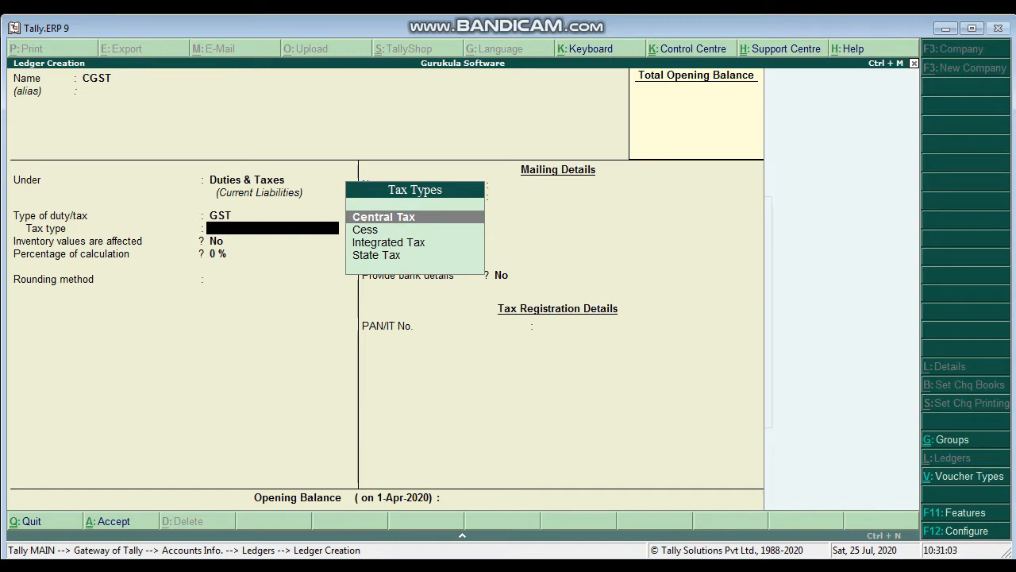
key("Return")
key("Return")
key("BackSpace")
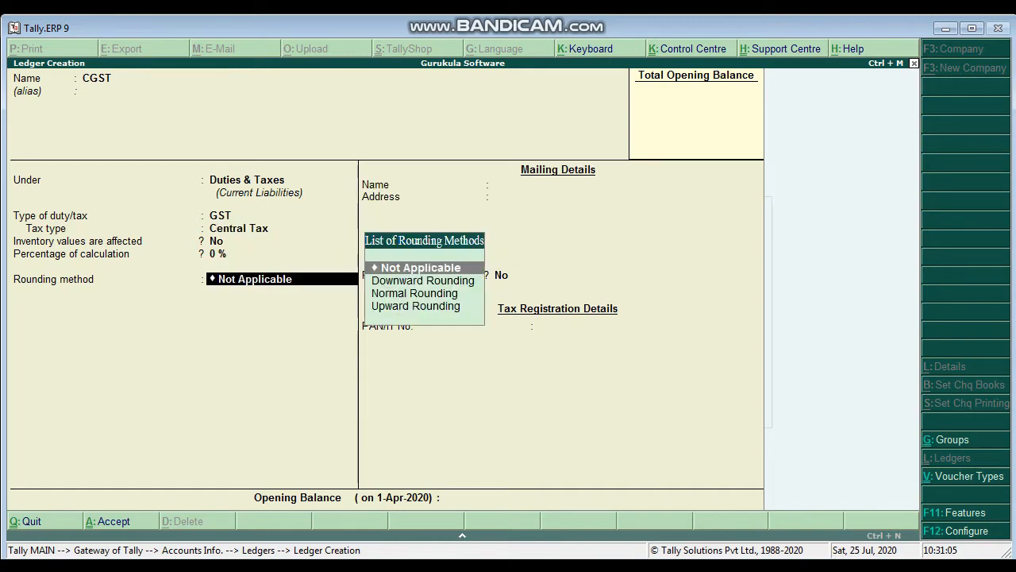
Step: Keep the CGST ledger's rounding method Not Applicable and bank details at No, and save the ledger
key("BackSpace")
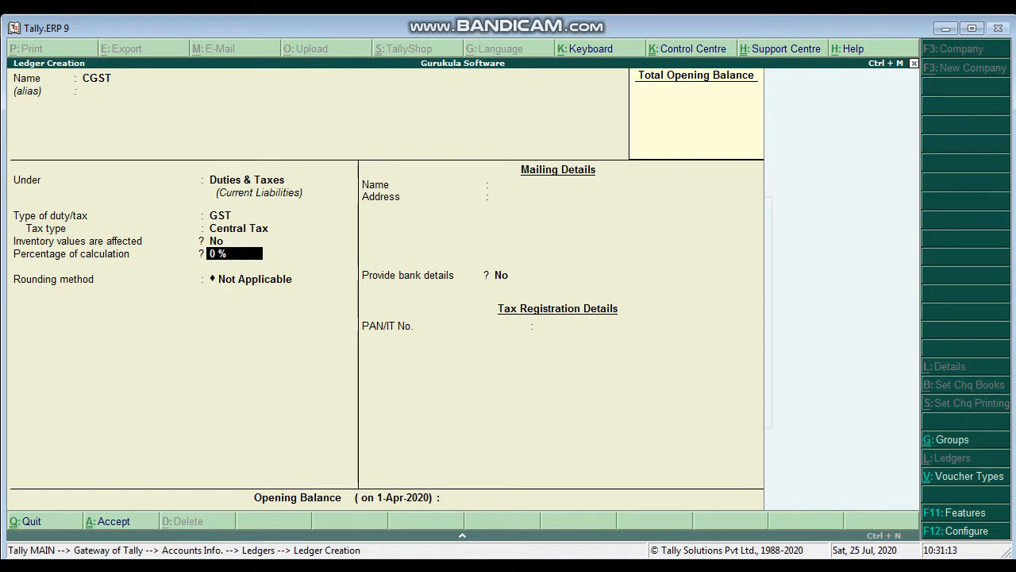
key("Return")
key("Return")
key("Return")
key("Return")
Step: Name the next ledger SGST, keep it under Duties & Taxes and set its type of duty/tax to GST
key("Return")
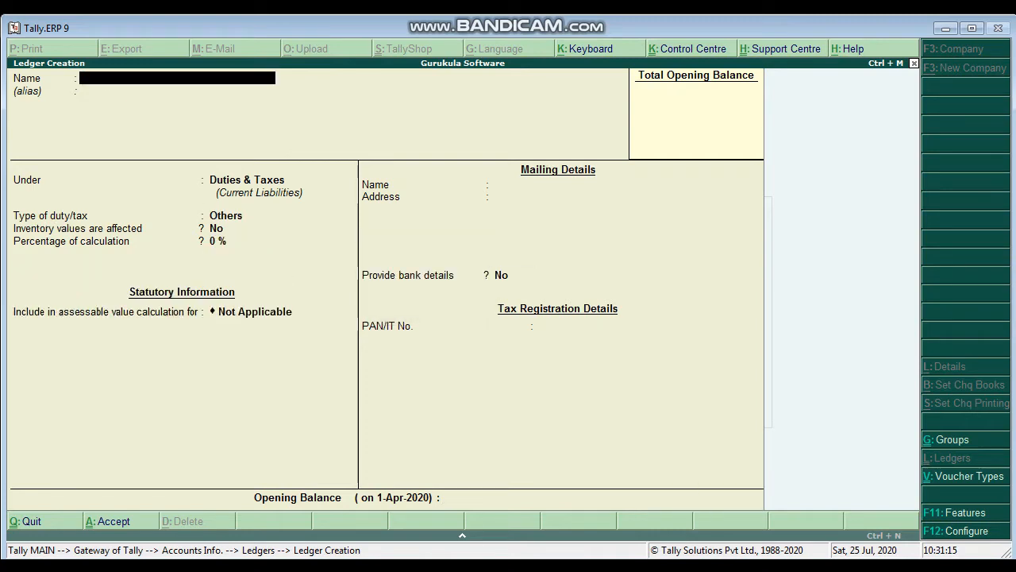
type("SGST")
key("Return")
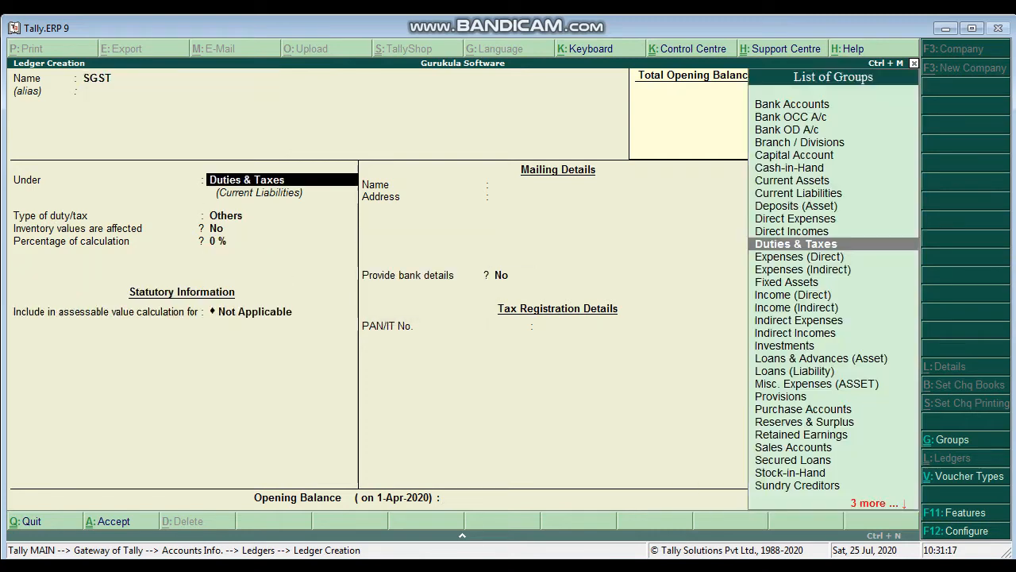
key("Return")
key("Up")
key("Return")
key("Return")
key("Return")
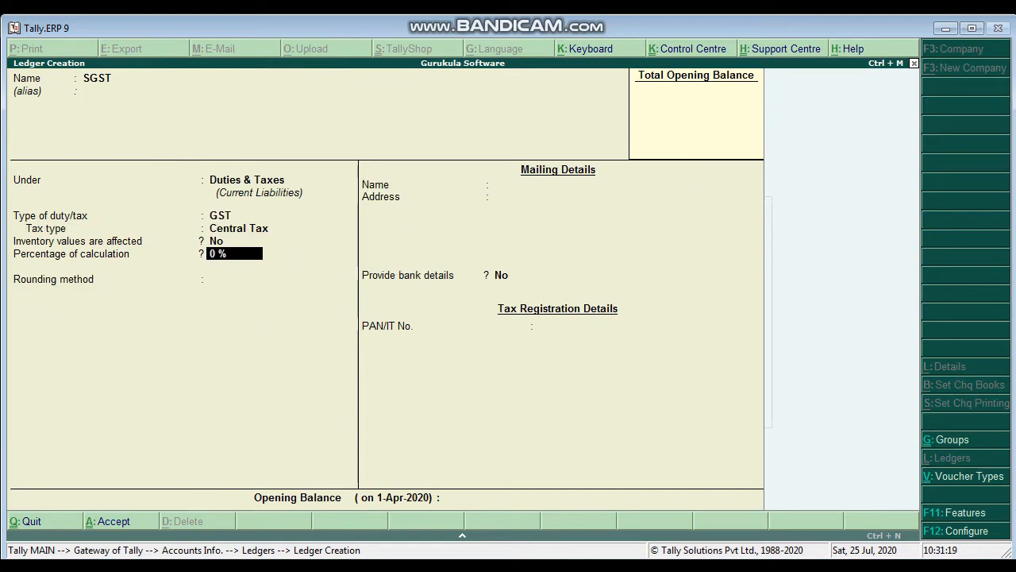
Step: Change the SGST ledger's tax type to State Tax
key("BackSpace")
key("BackSpace")
key("Down")
key("Down")
key("Up")
key("Up")
key("Up")
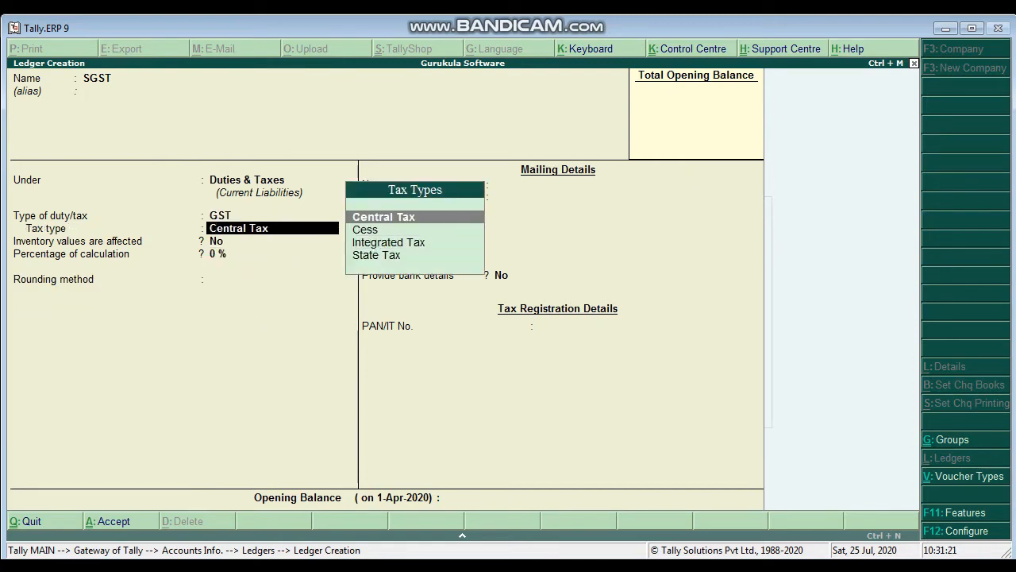
key("Down")
key("Down")
key("Down")
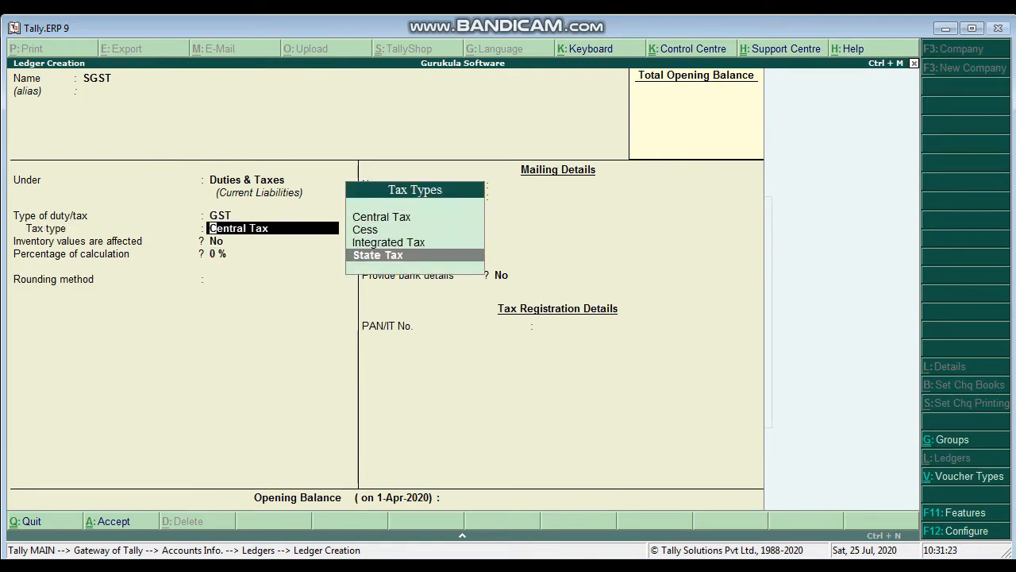
key("Return")
Step: Keep the SGST ledger's calculation percentage at 0% and rounding method Not Applicable, and save the ledger
key("Return")
key("Return")
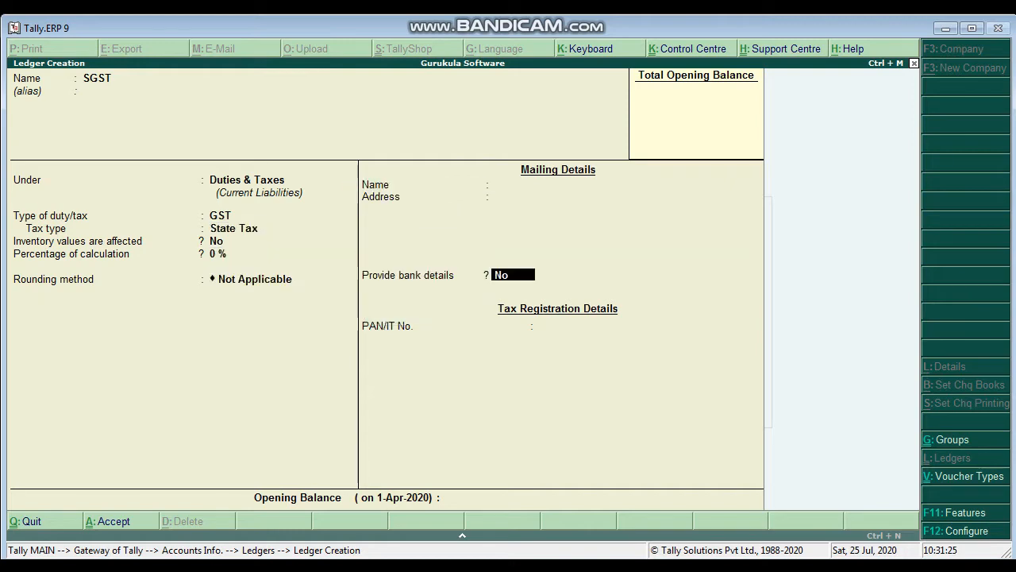
key("ctrl+a")
Step: Name the next ledger IGST, keep it under Duties & Taxes and set its type of duty/tax to GST
key("Return")
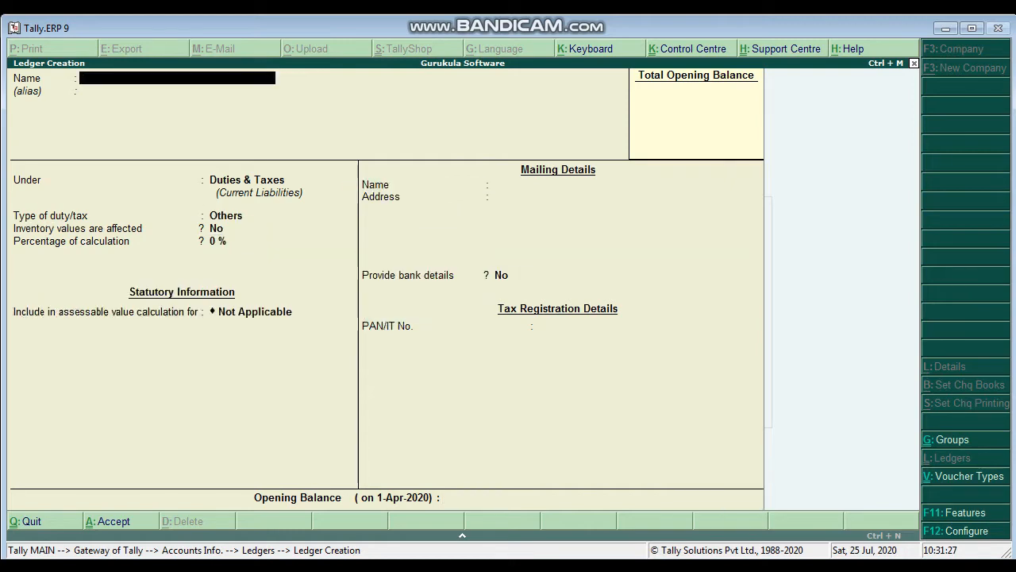
type("IGST")
key("Return")
key("Return")
key("Return")
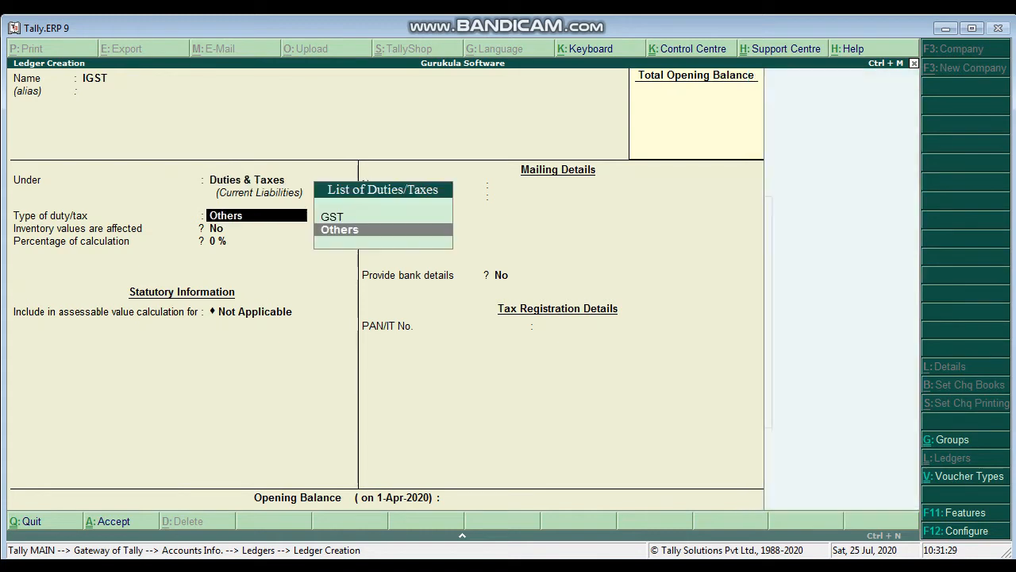
key("Up")
key("Return")
Step: Set the IGST ledger's tax type to Integrated Tax, keep 0% calculation and no rounding method, and save it
key("Down")
key("Down")
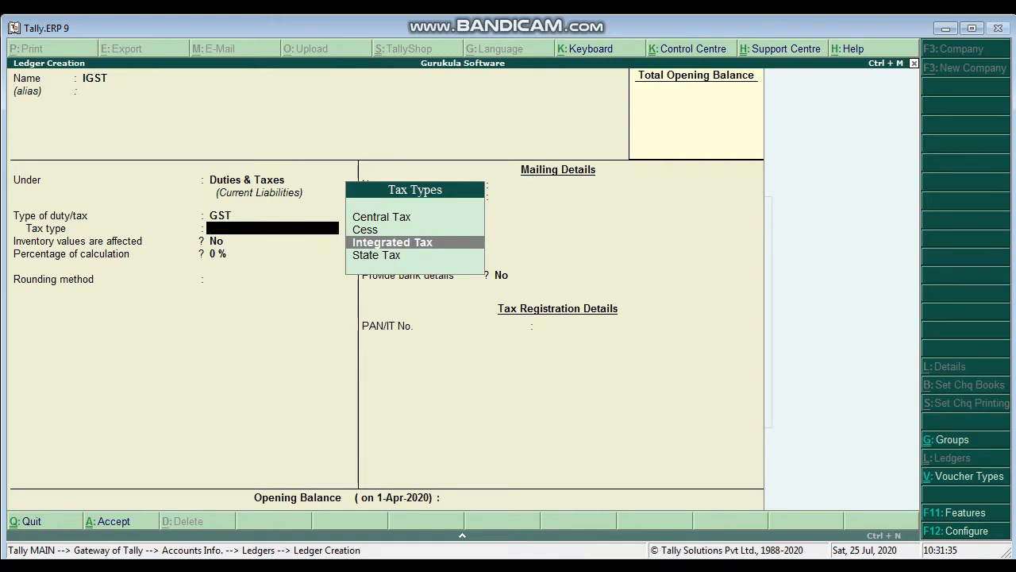
key("Return")
key("Return")
key("Return")
key("Return")
key("Return")
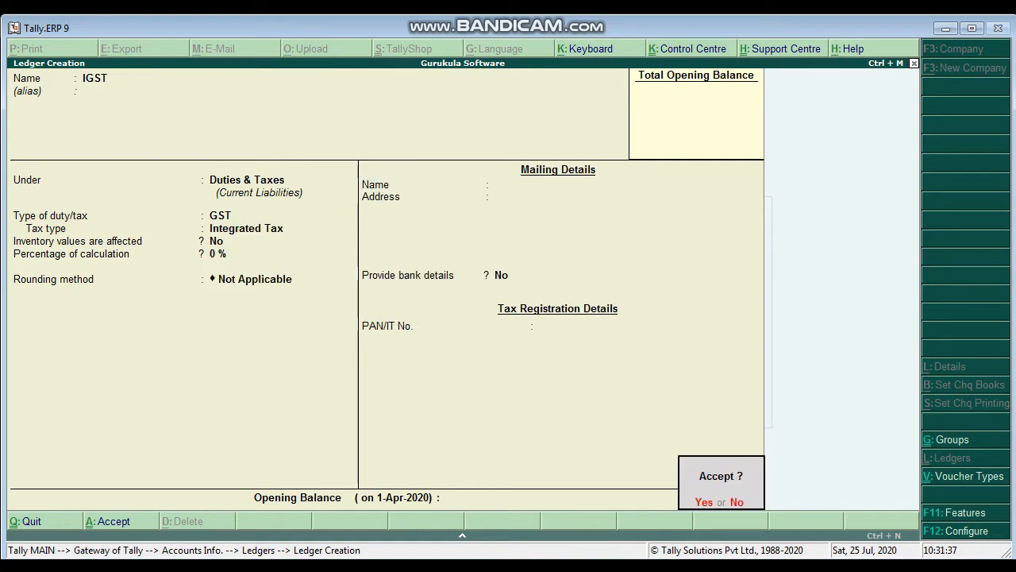
key("Return")
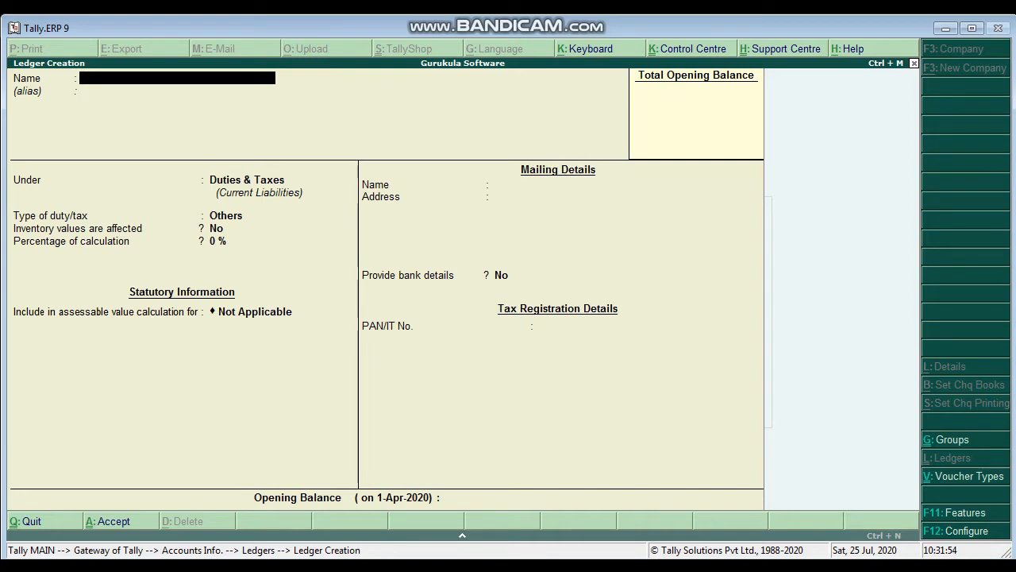
Step: Name the next ledger ROUND OFF and place it under Indirect Expenses
type("ROUND OFF")
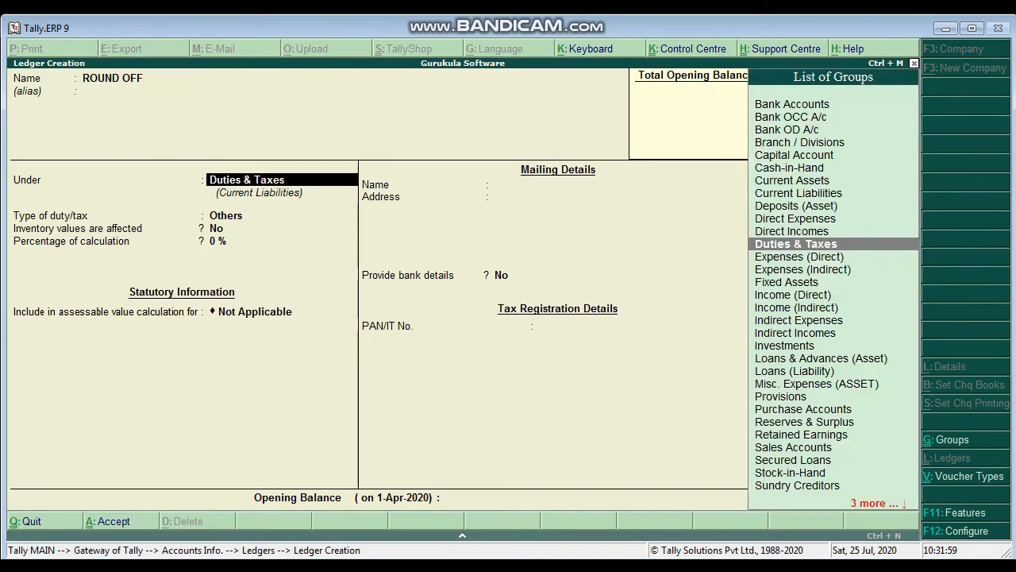
key("Return")
type("IN")
key("Down")
key("Down")
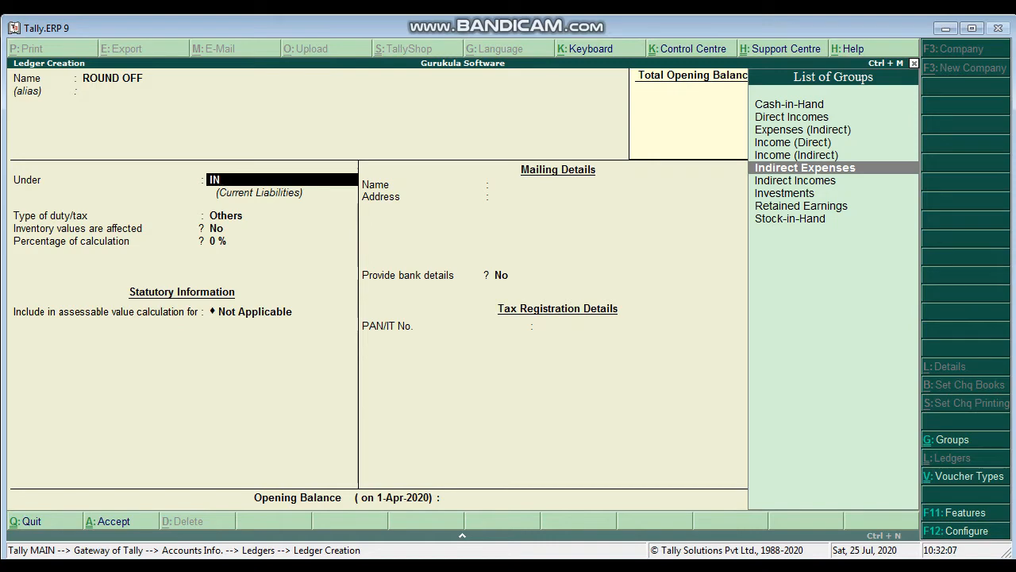
key("Return")
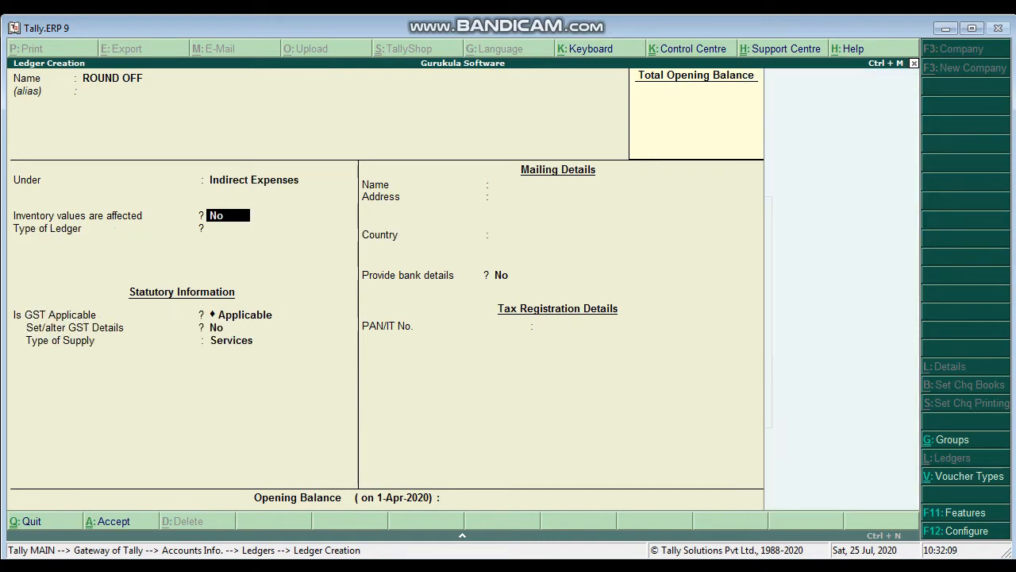
Step: Set the ROUND OFF ledger's type to Invoice Rounding, with Normal Rounding and a rounding limit of 1
key("Return")
key("Down")
key("Down")
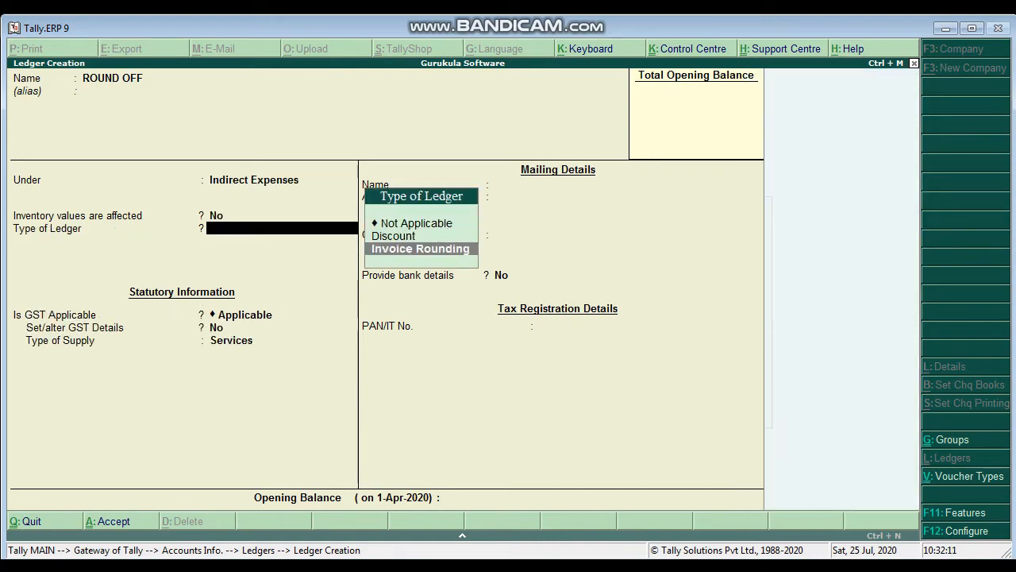
key("Return")
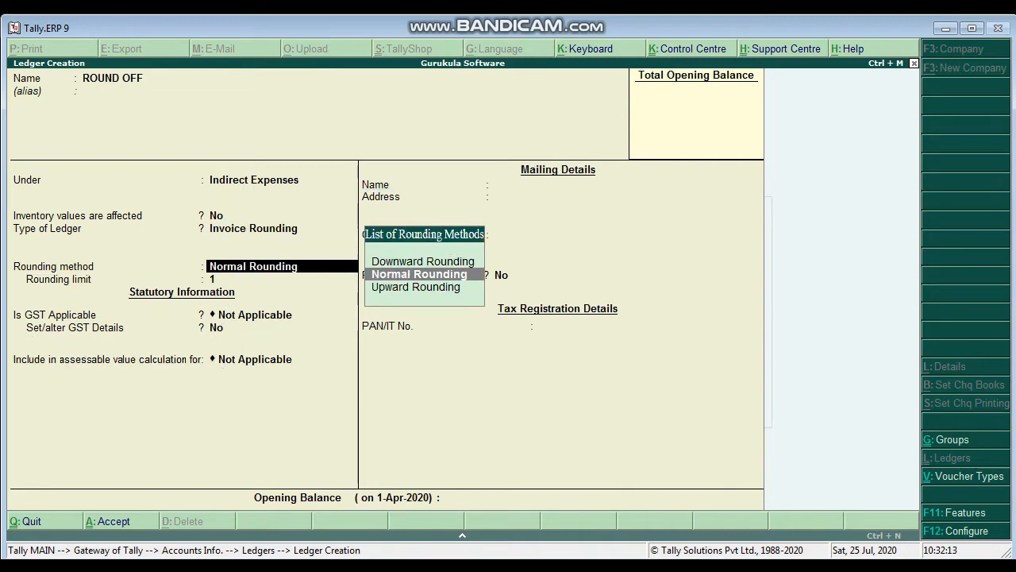
key("Return")
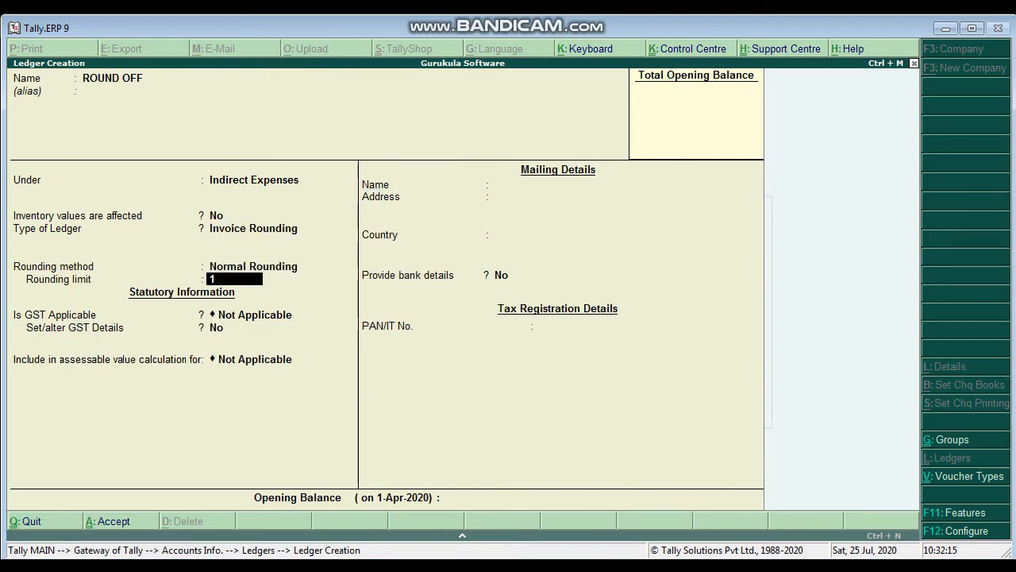
key("Return")
key("Return")
key("Return")
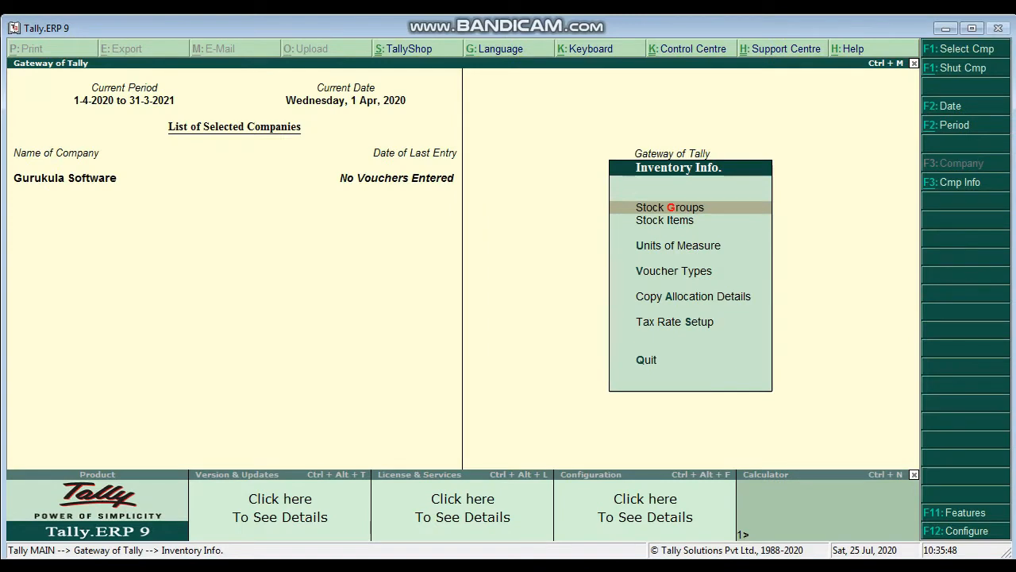
Step: Start a new single stock item named ACER LAPTOP under the Primary group
key("Down")
key("Return")
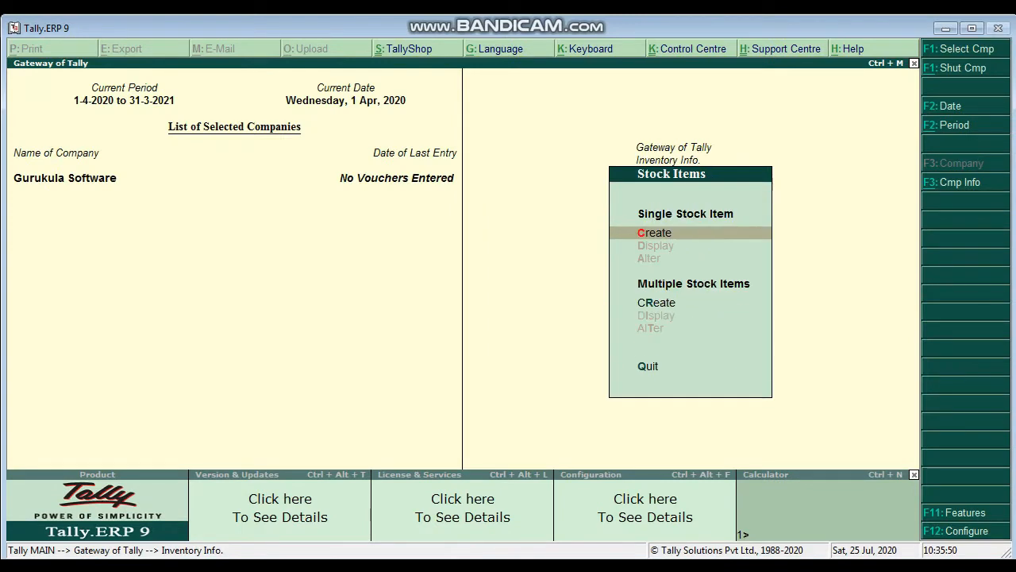
key("Return")
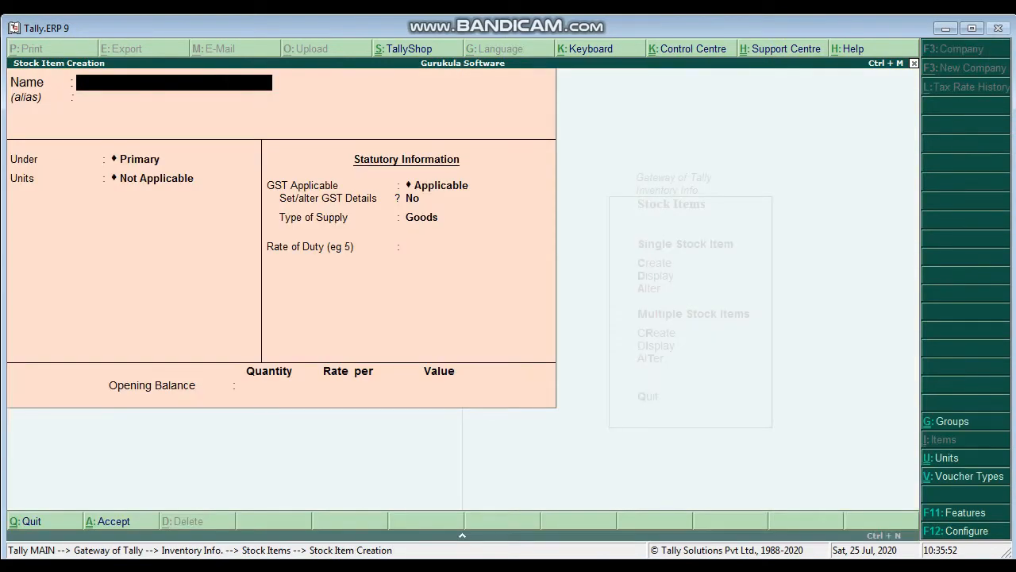
type("ACER LAPTOP")
key("Return")
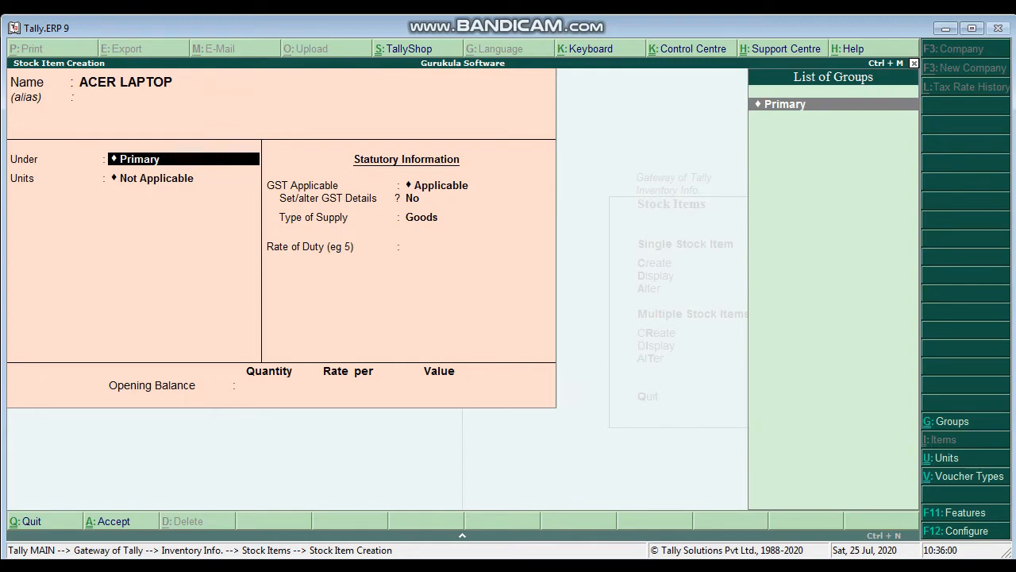
key("Return")
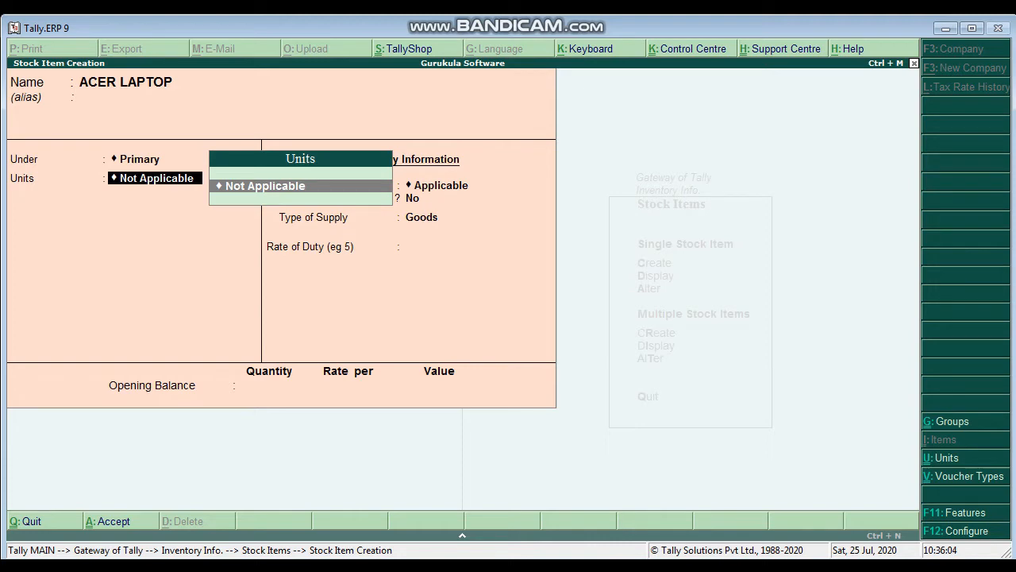
Step: Create a simple unit for the item with symbol NOS, formal name NUMBERS, UQC NOS-NUMBERS and 0 decimal places
key("alt+c")
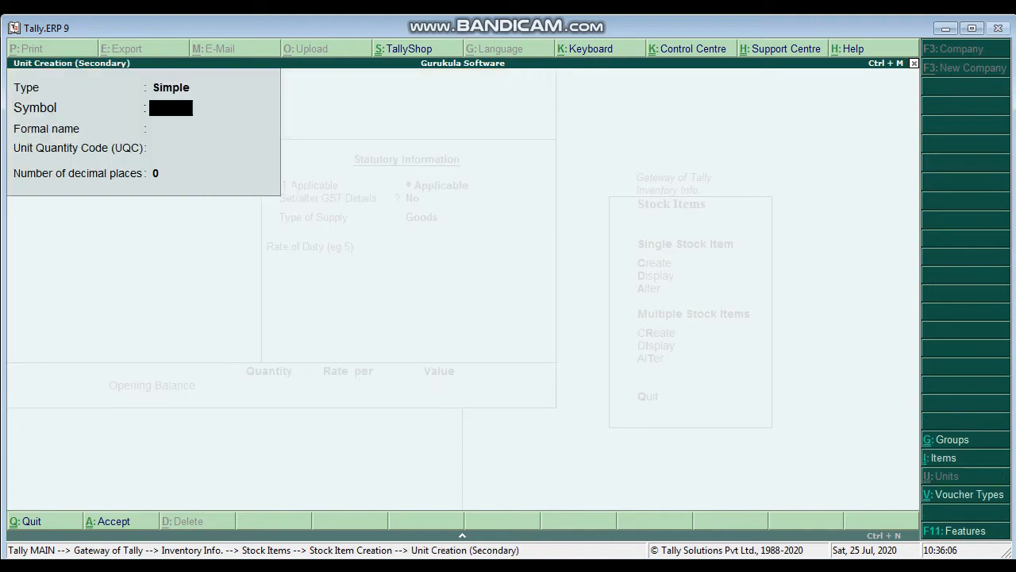
type("NOS")
key("Return")
type("N")
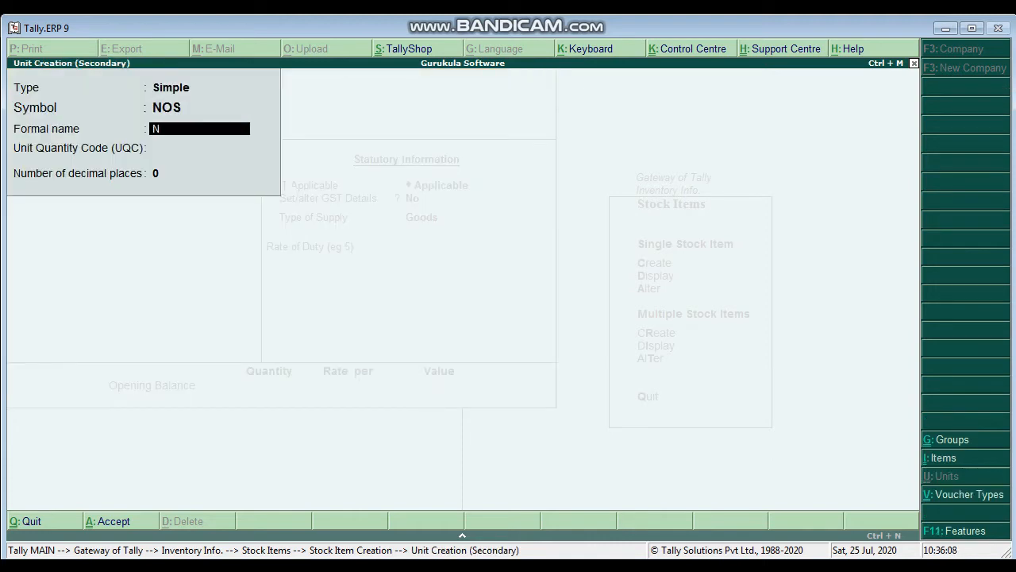
type("UMBERS")
key("Return")
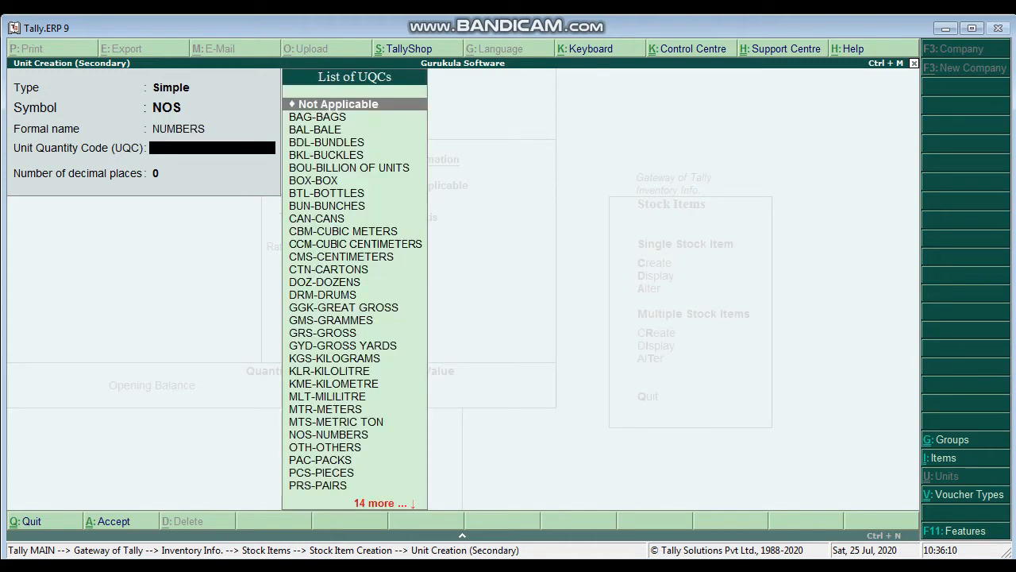
type("NOS")
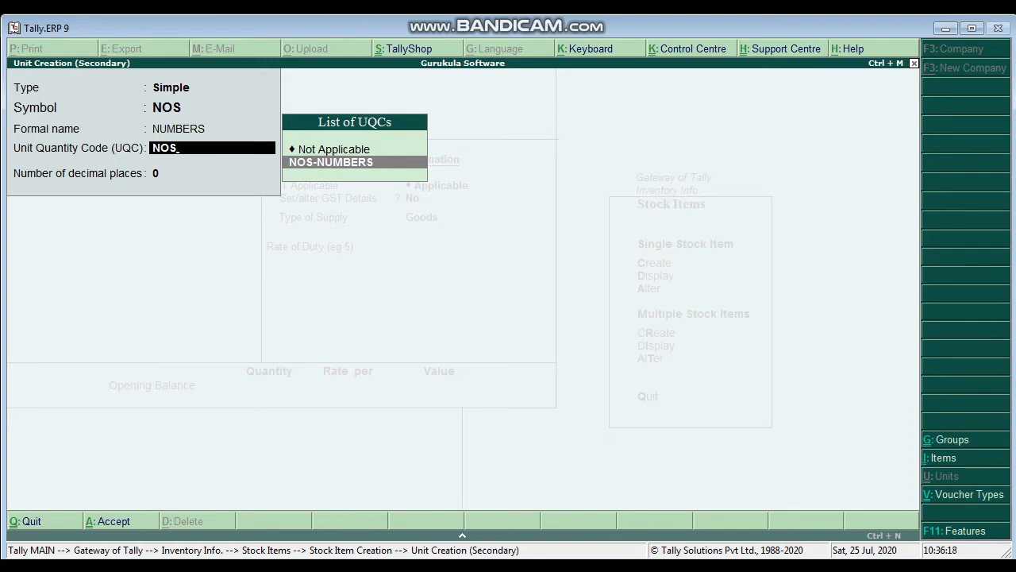
key("Return")
key("Return")
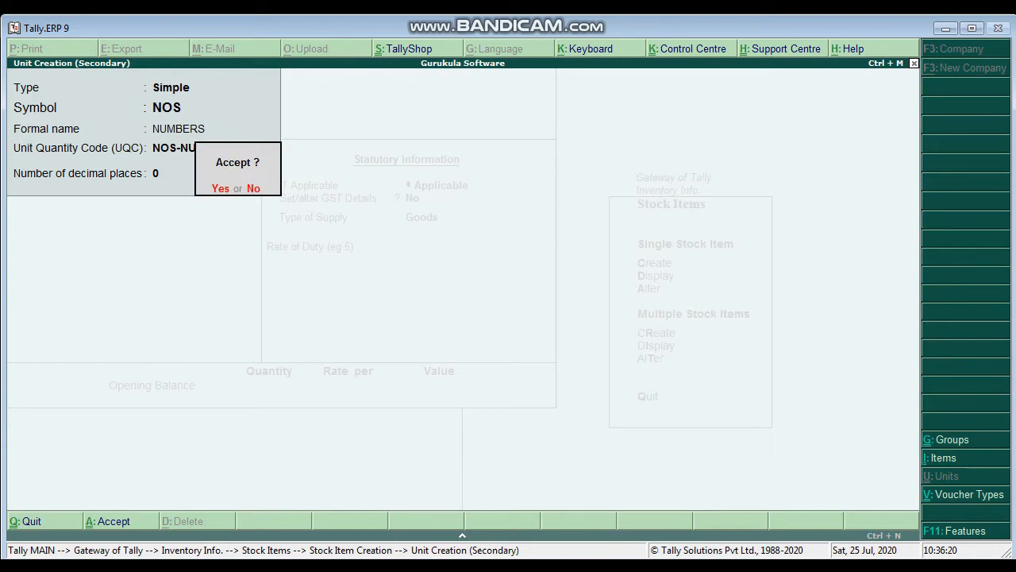
key("Return")
key("Return")
key("Return")
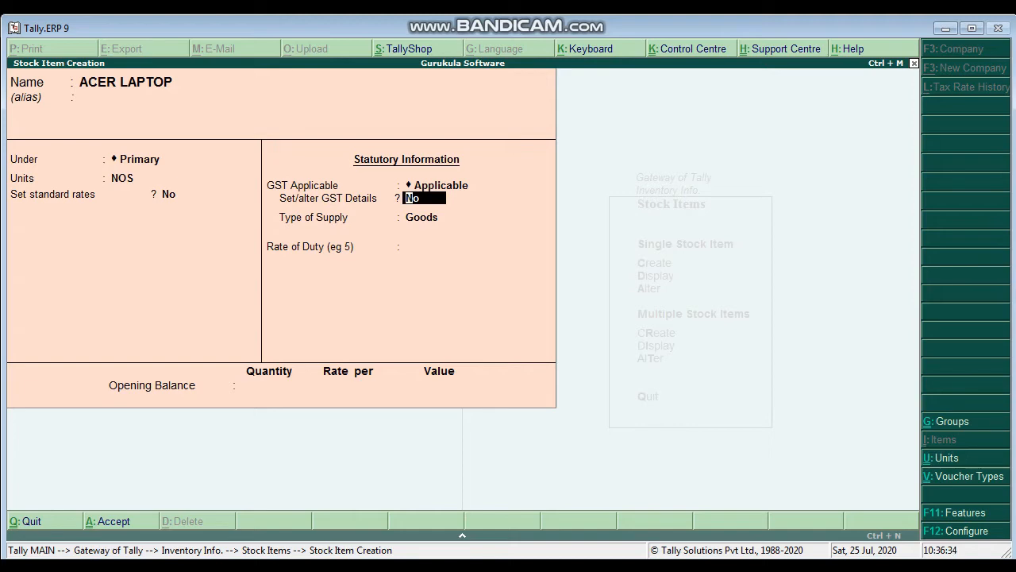
Step: Keep standard rates off, enable GST details for ACER LAPTOP and enter HSN/SAC code 7894 without a description
type("y")
key("Return")
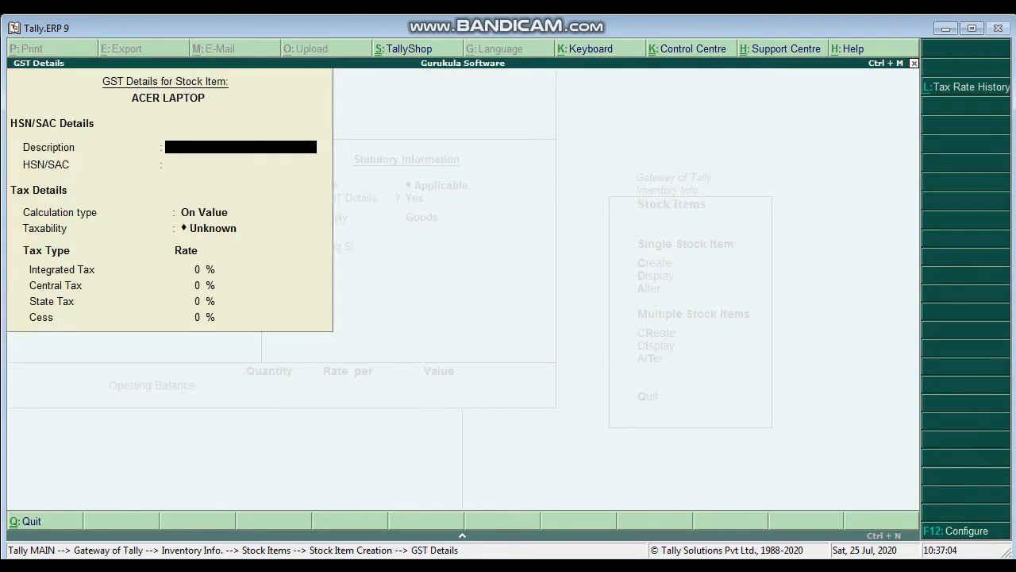
key("Return")
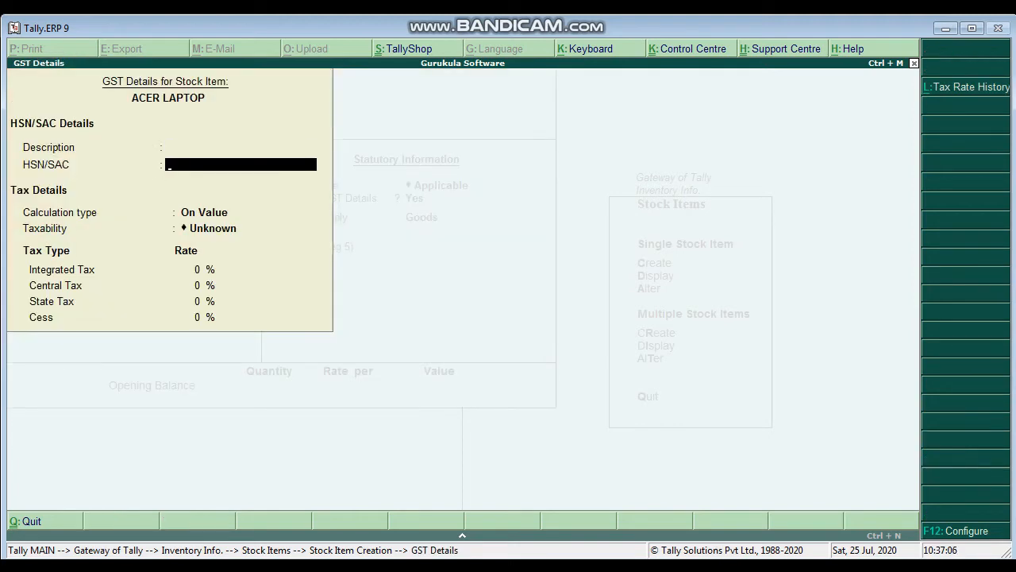
type("7894")
key("Return")
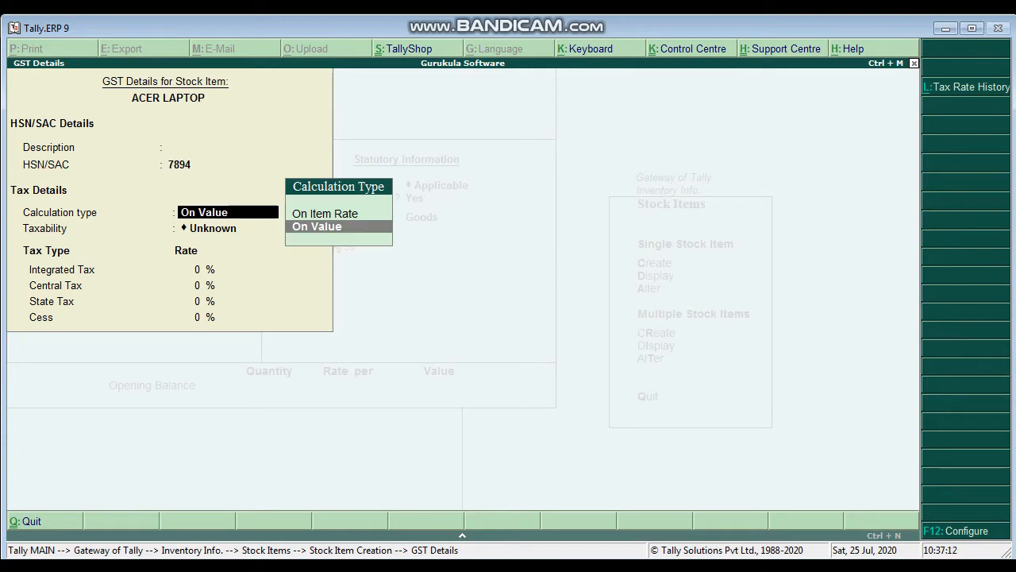
Step: Set the item's GST calculation to On Value, taxability to Taxable and integrated tax to 18%, keeping the supply type Goods
key("Return")
key("Down")
key("Down")
key("Down")
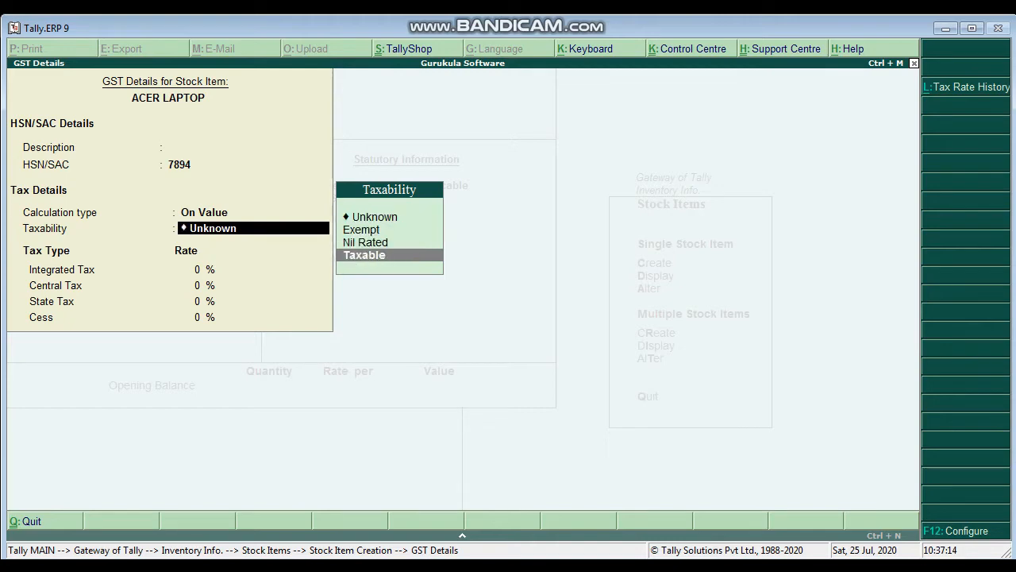
key("Return")
type("18")
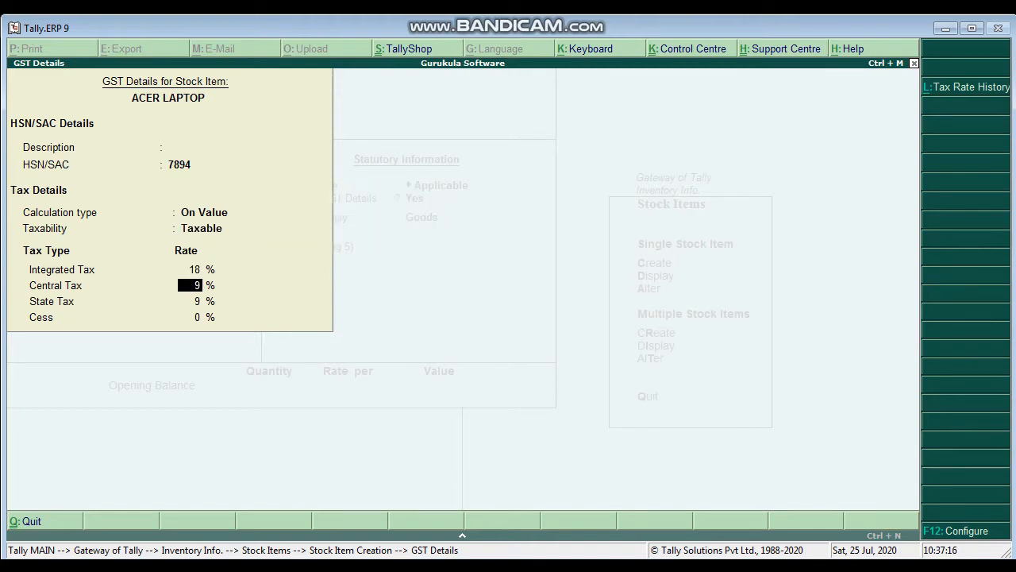
key("Return")
key("Return")
Step: Leave the opening balance of ACER LAPTOP empty and save the stock item
key("Return")
key("Return")
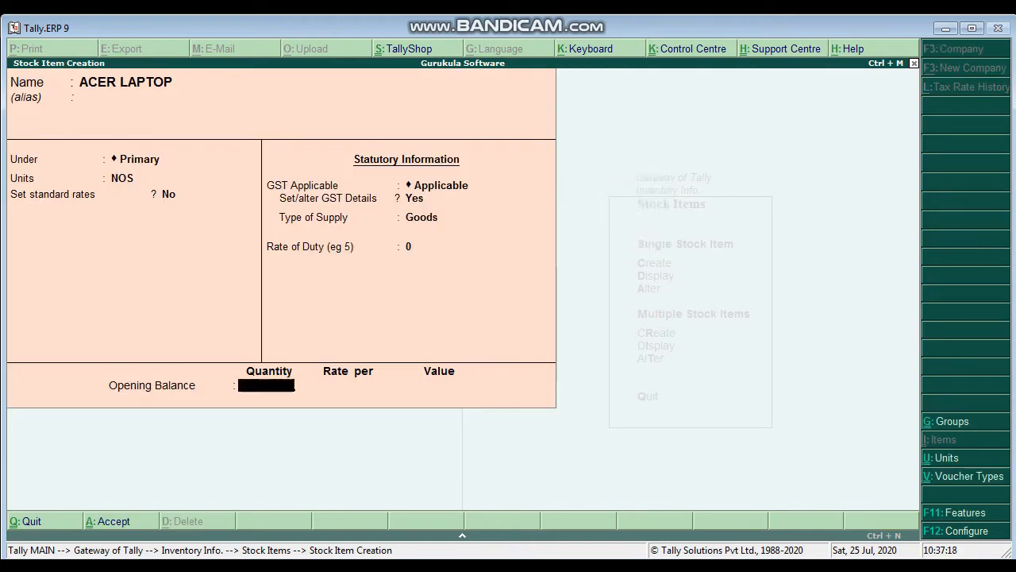
key("Return")
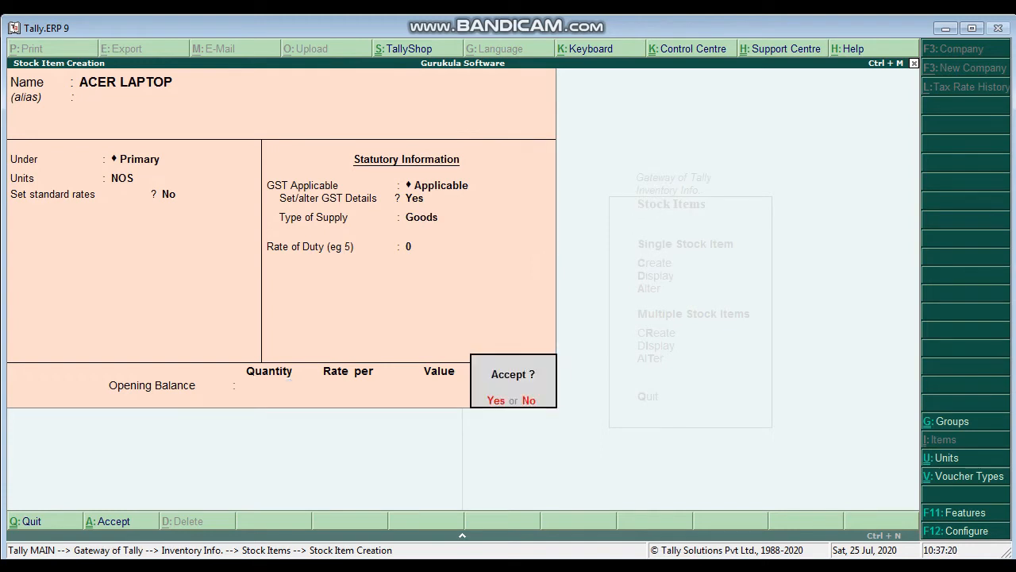
key("Return")
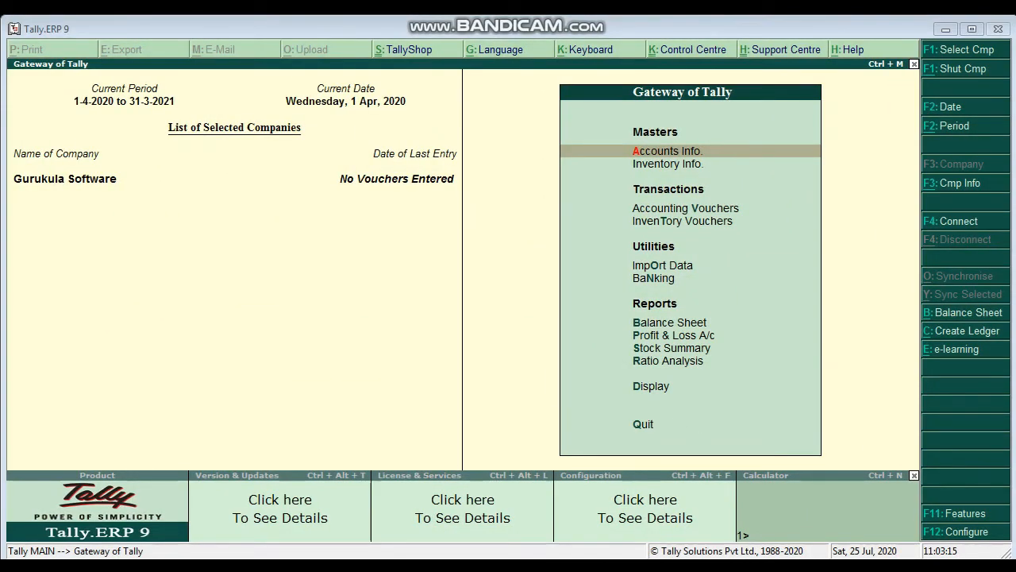
Step: Start a new single ledger named SERVICE CHARGES 12% without an alias
key("Return")
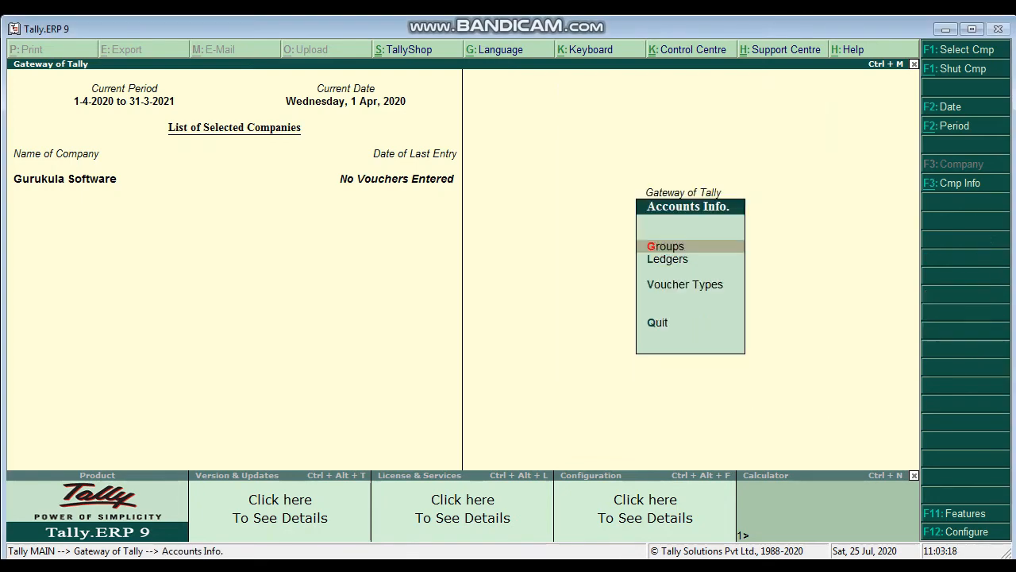
key("Down")
key("Return")
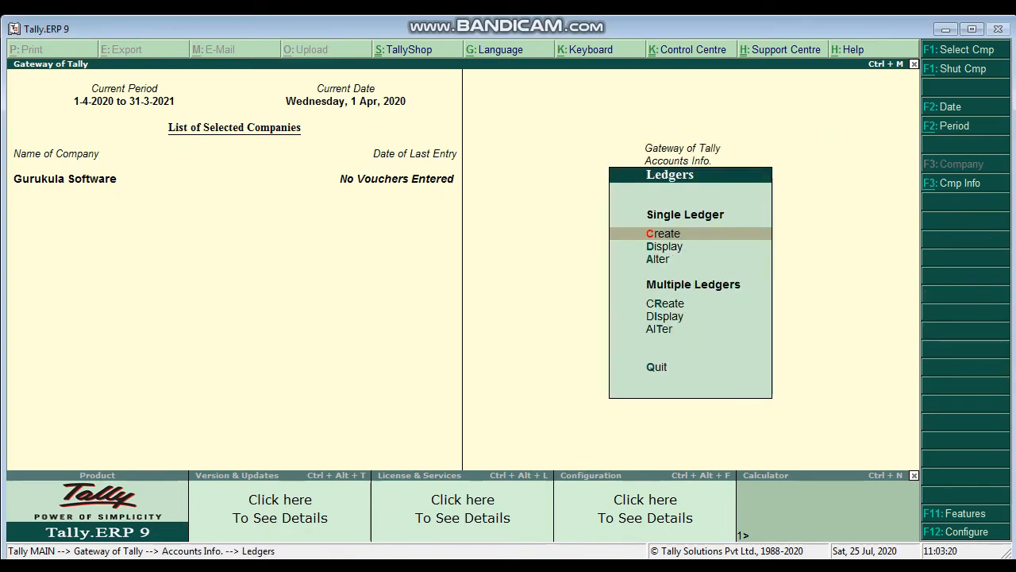
key("Return")
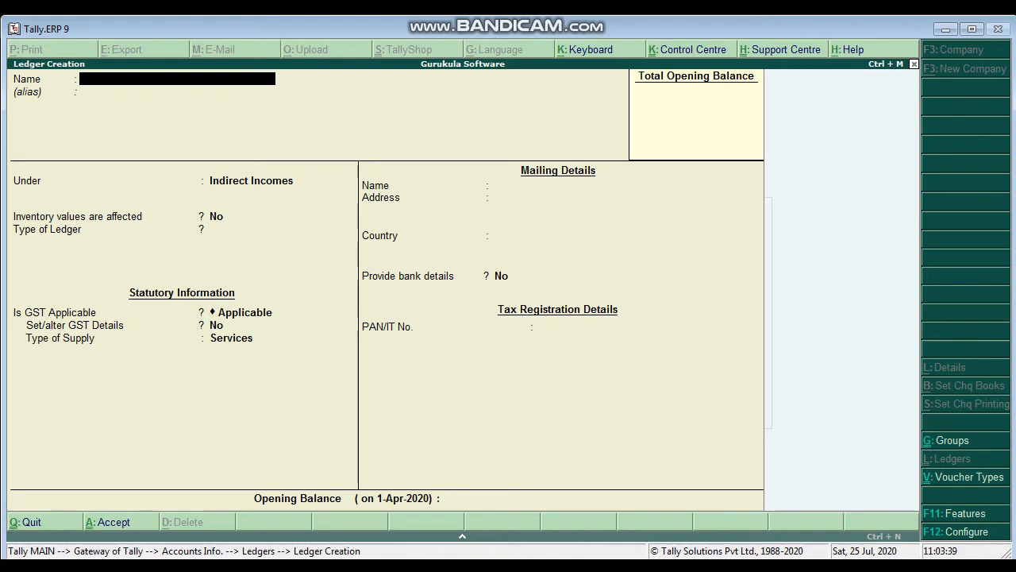
type("SERVICE CHARGES 12")
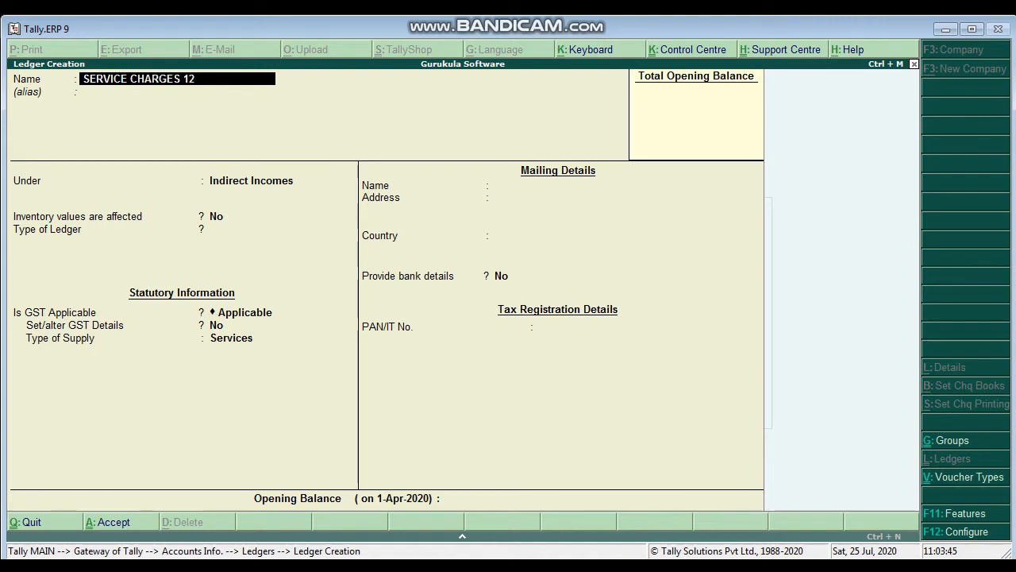
type("%")
key("Return")
key("Return")
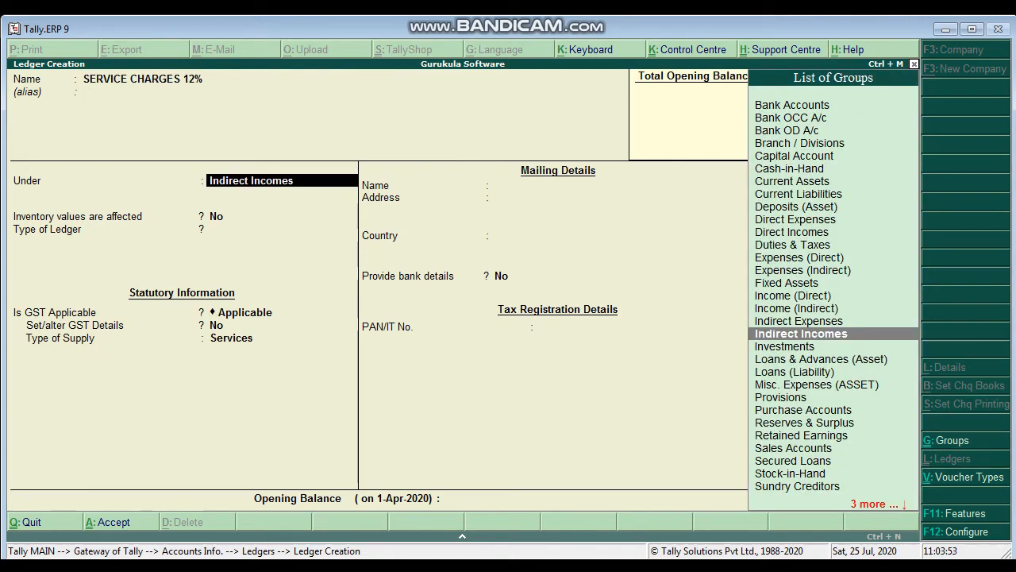
Step: Place SERVICE CHARGES 12% under Indirect Incomes with inventory values unaffected, ledger type Not Applicable and GST Applicable
key("Return")
key("Return")
key("Return")
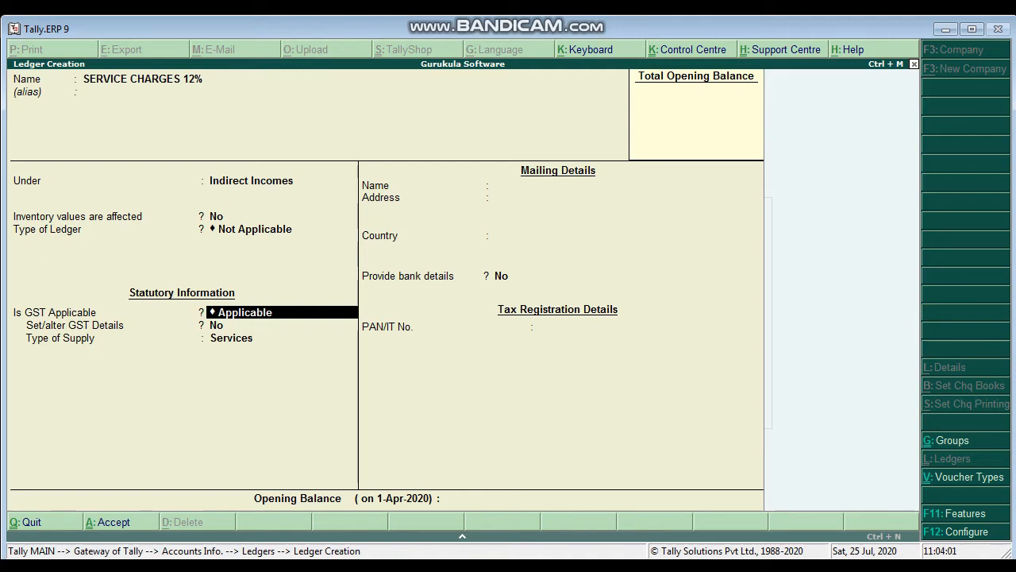
key("Return")
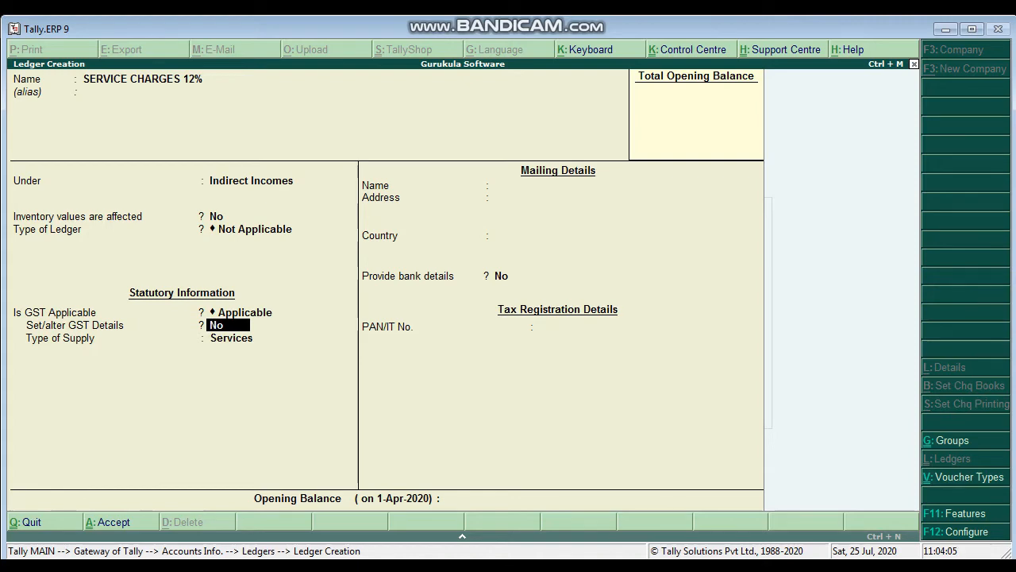
Step: Enable GST details for SERVICE CHARGES 12% and enter HSN/SAC code 63955 without a description
type("Y")
key("Return")
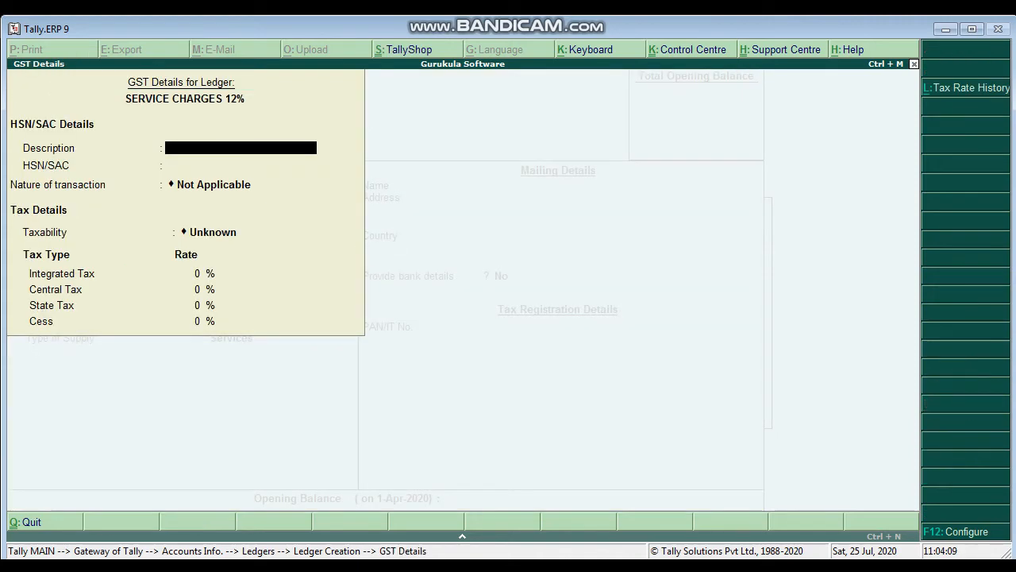
key("Return")
type("63955")
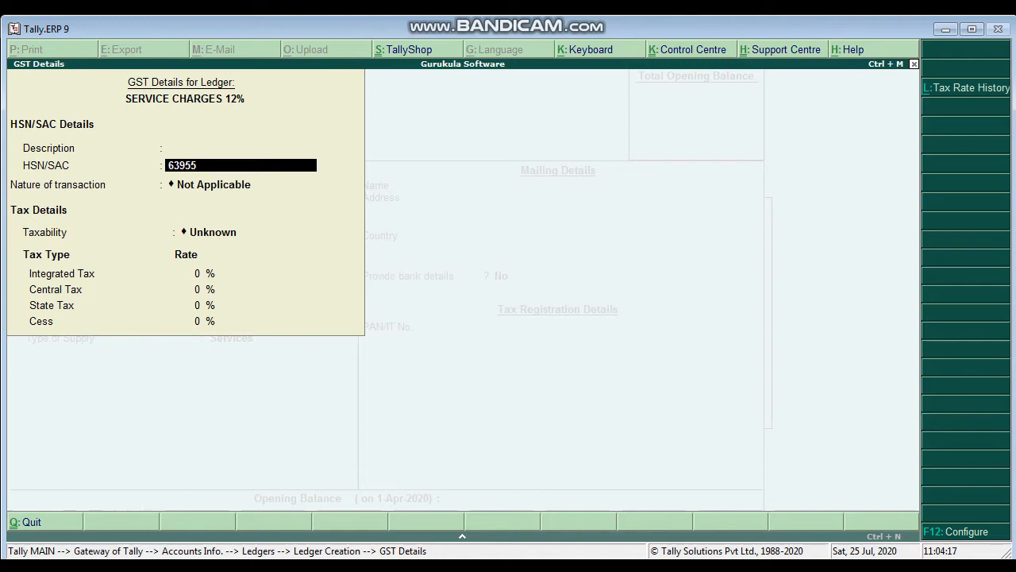
key("Return")
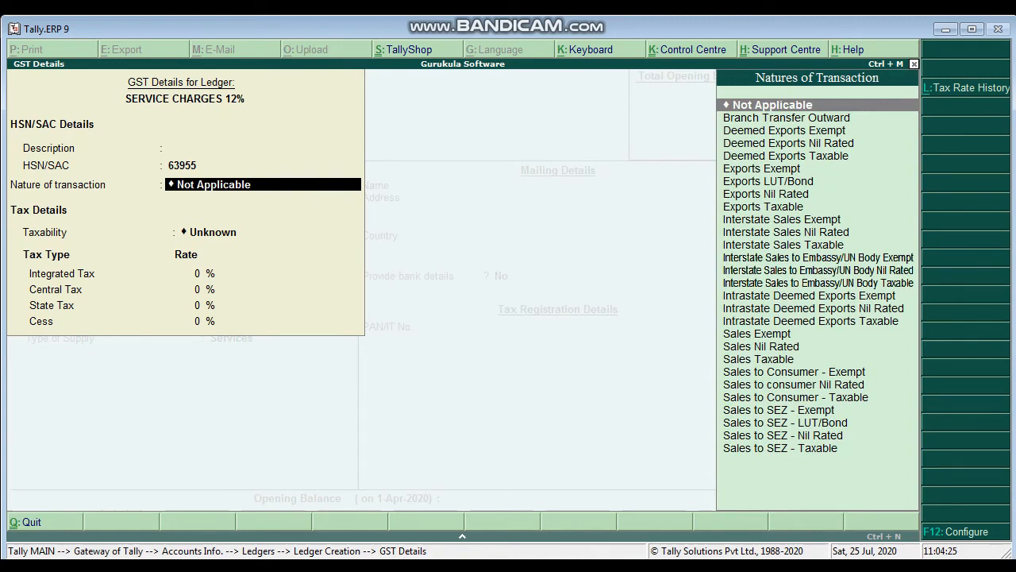
Step: Set the ledger's nature of transaction to Sales Taxable and its integrated tax rate to 12%
type("SALES")
key("Down")
key("Down")
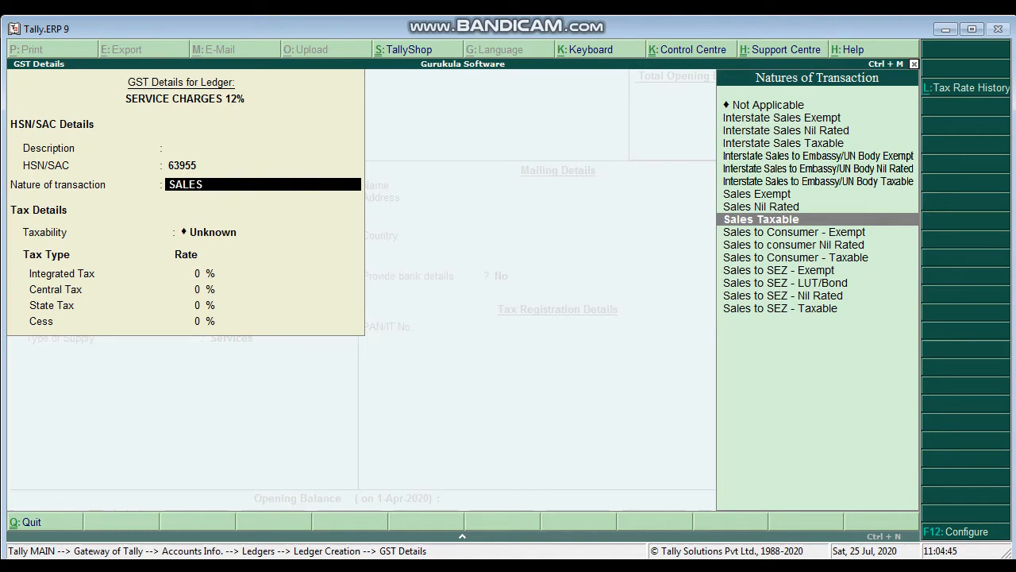
key("Return")
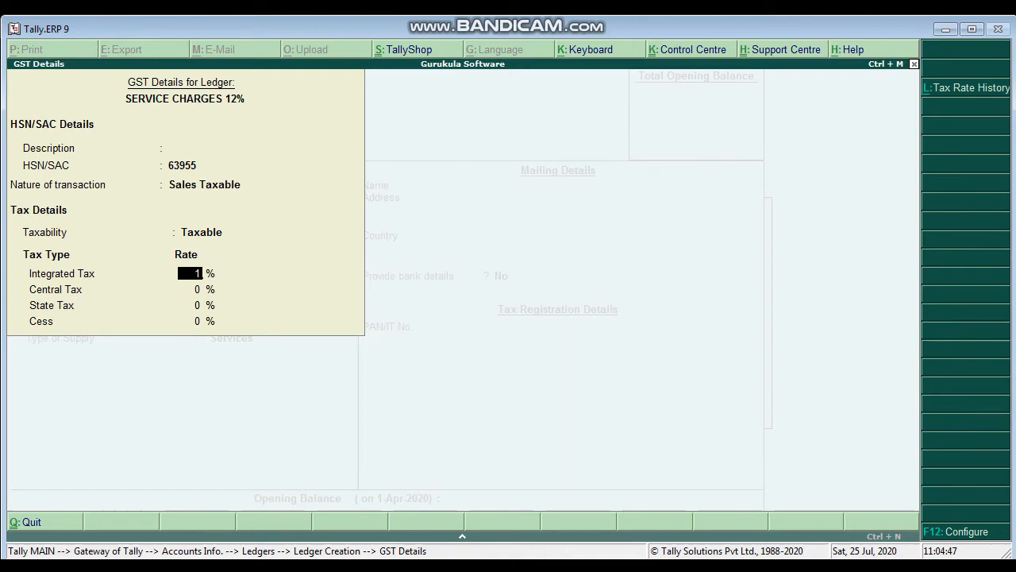
type("12")
key("Return")
Step: Keep the supply type as Services, leave the remaining details at their defaults and save the SERVICE CHARGES 12% ledger
key("Return")
key("Return")
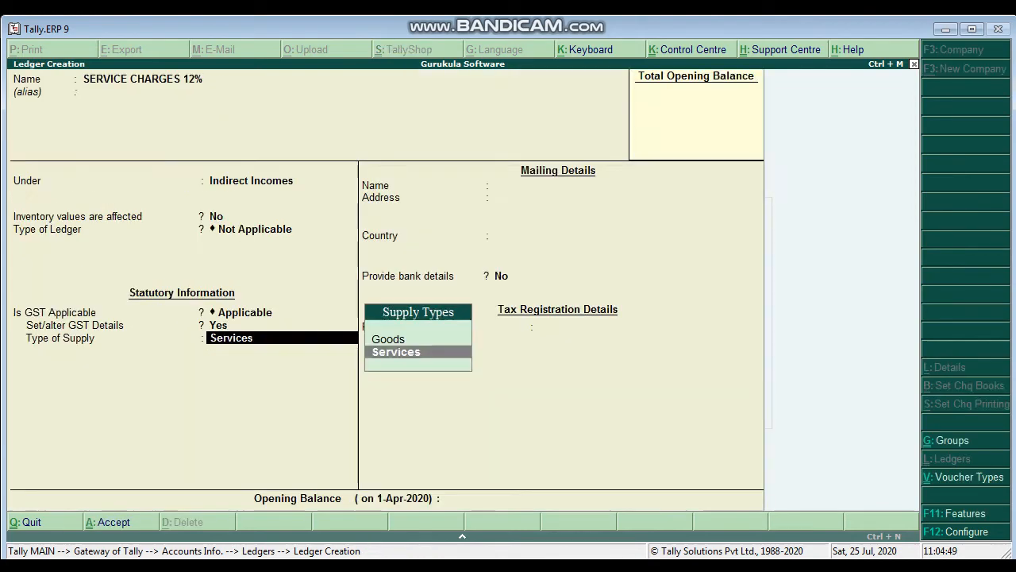
key("Return")
key("BackSpace")
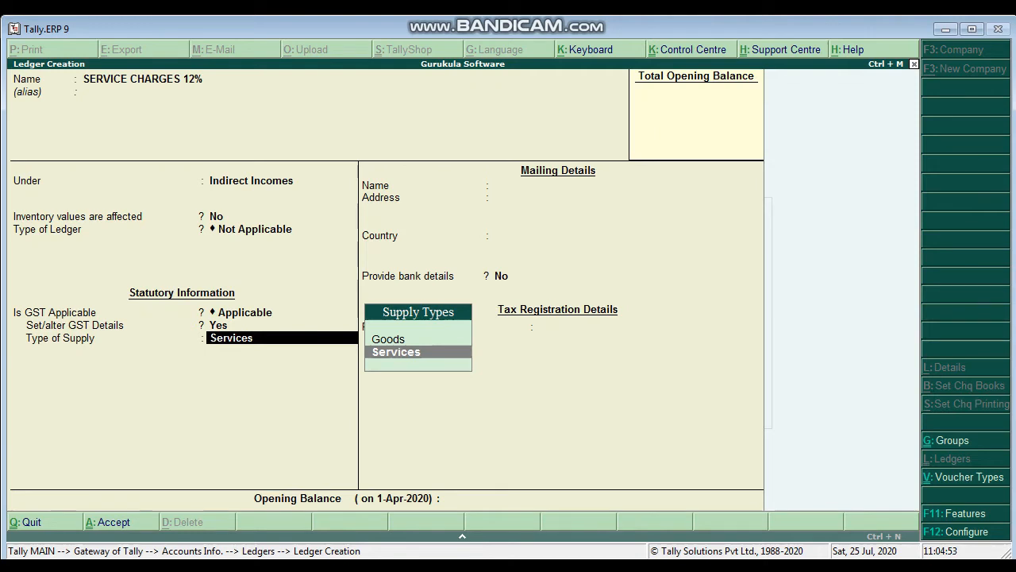
key("Return")
key("Return")
key("Return")
key("Return")
key("Return")
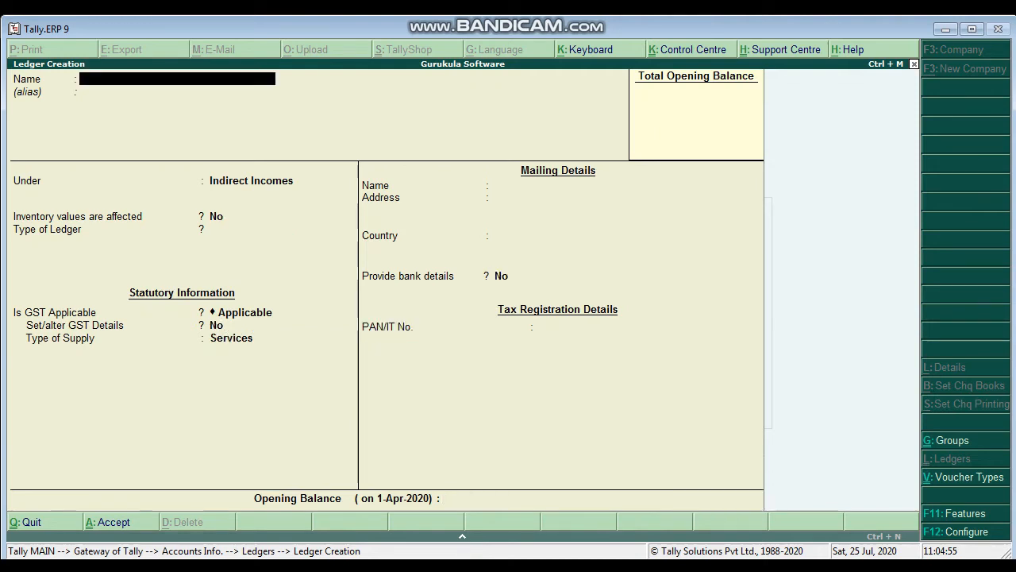
Step: Name the next ledger PACKING CHARGES 0% and keep it under Indirect Incomes with inventory values unaffected, type Not Applicable and GST Applicable
type("PACKING CHARGES")
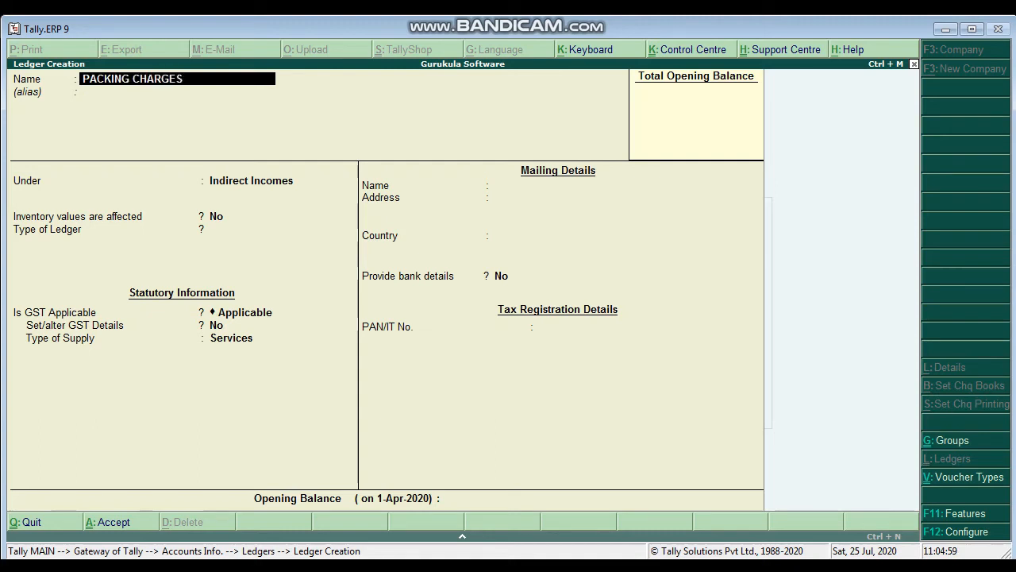
type(" 0%")
key("Return")
key("Return")
key("Return")
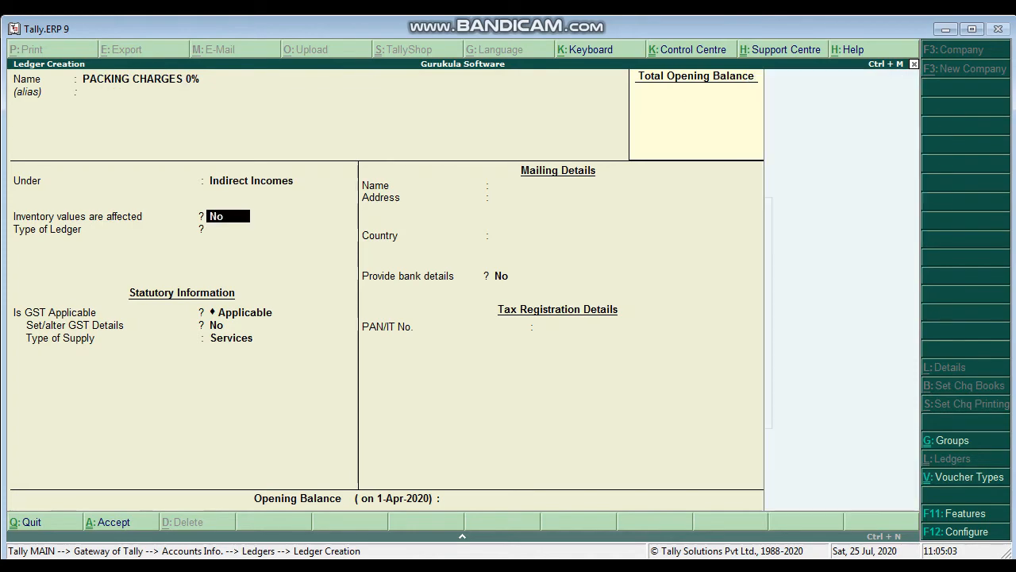
key("Return")
key("Return")
key("Return")
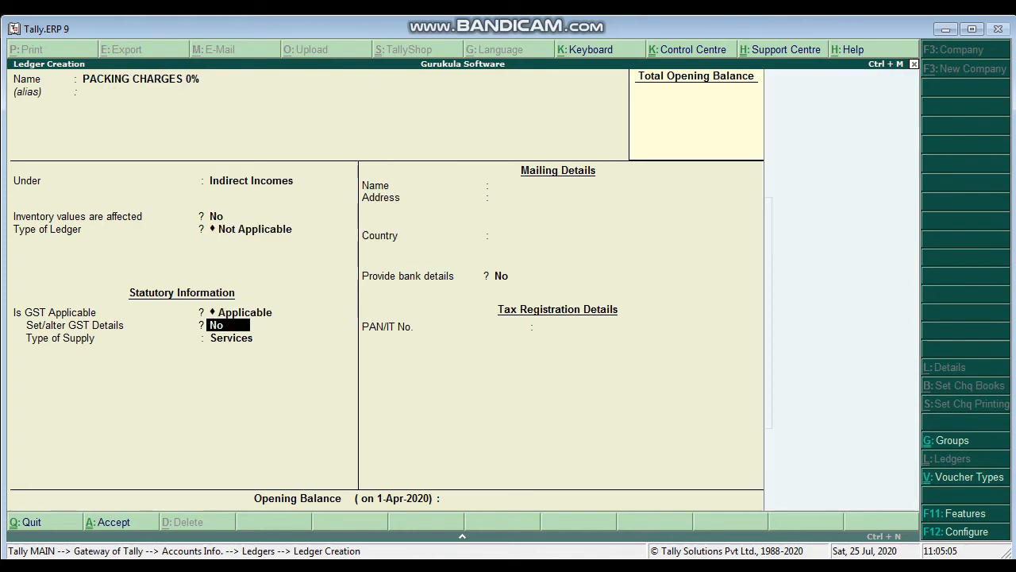
Step: Enable GST details for PACKING CHARGES 0% and enter HSN/SAC code 7895 without a description
key("y")
key("Return")
key("Return")
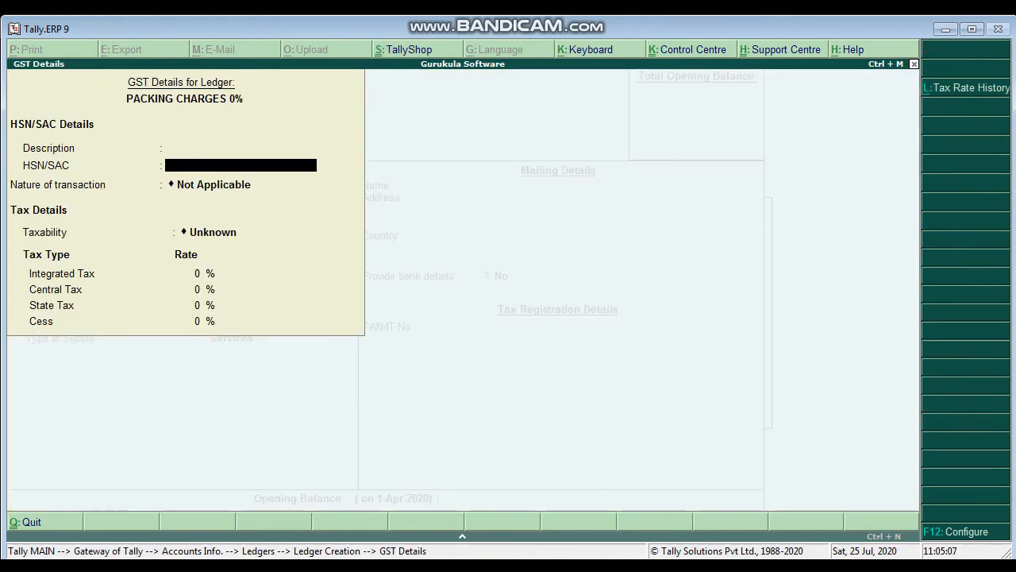
type("7895")
key("Return")
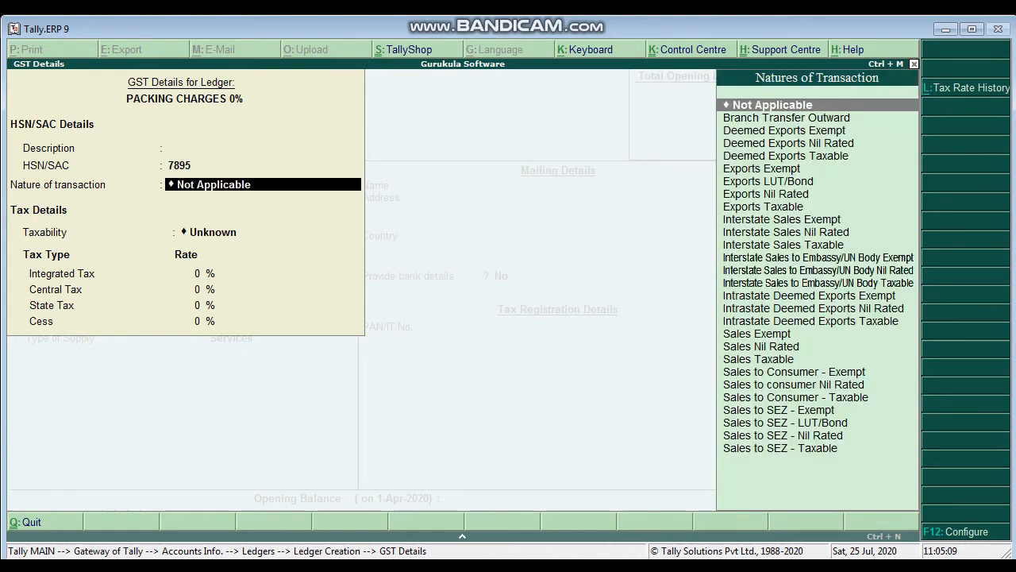
Step: Set the nature of transaction for PACKING CHARGES 0% to Sales Nil Rated and complete its GST details
type("SALE")
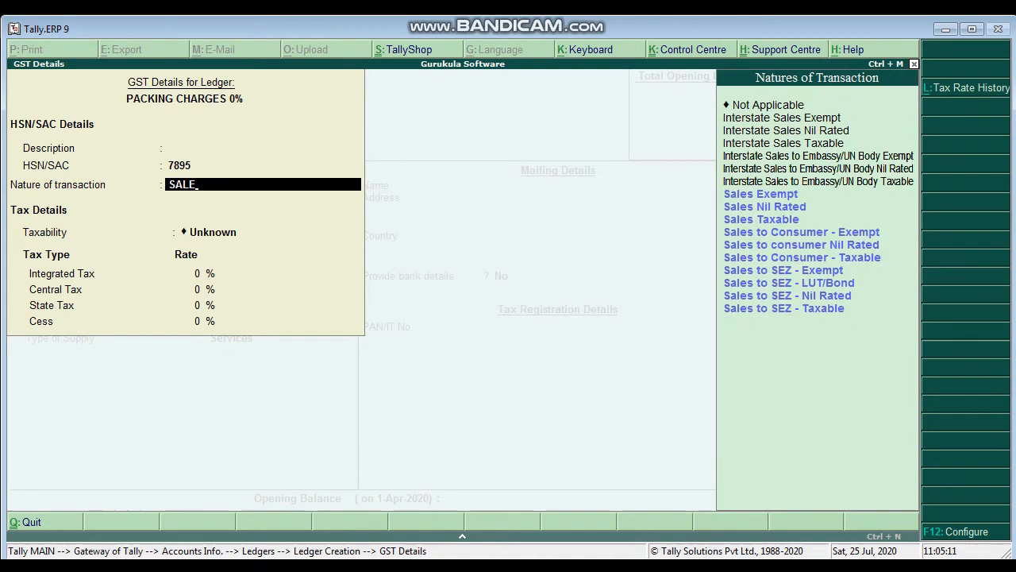
key("Down")
key("Down")
key("Down")
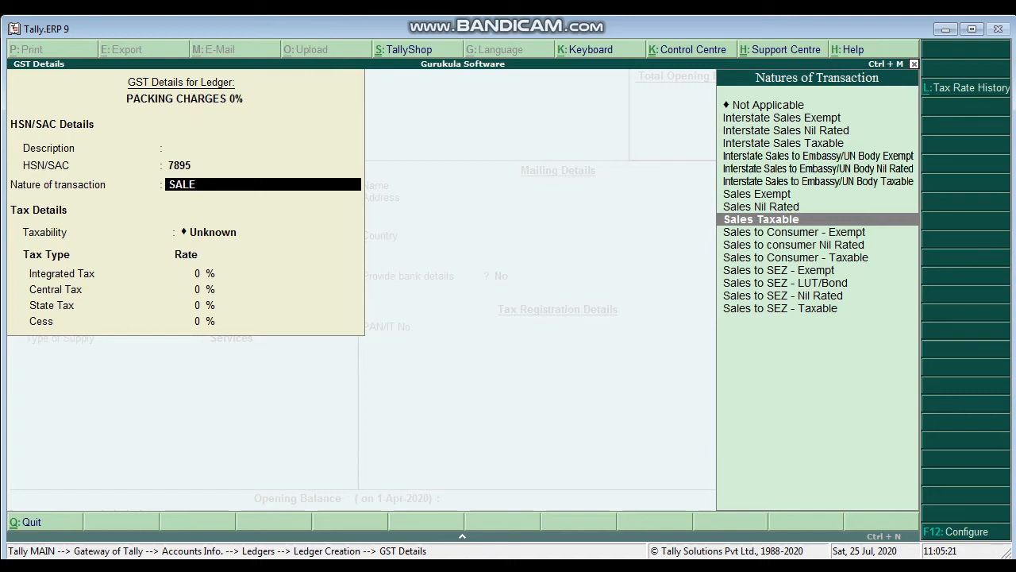
key("Up")
key("Return")
key("Return")
key("Return")
key("Return")
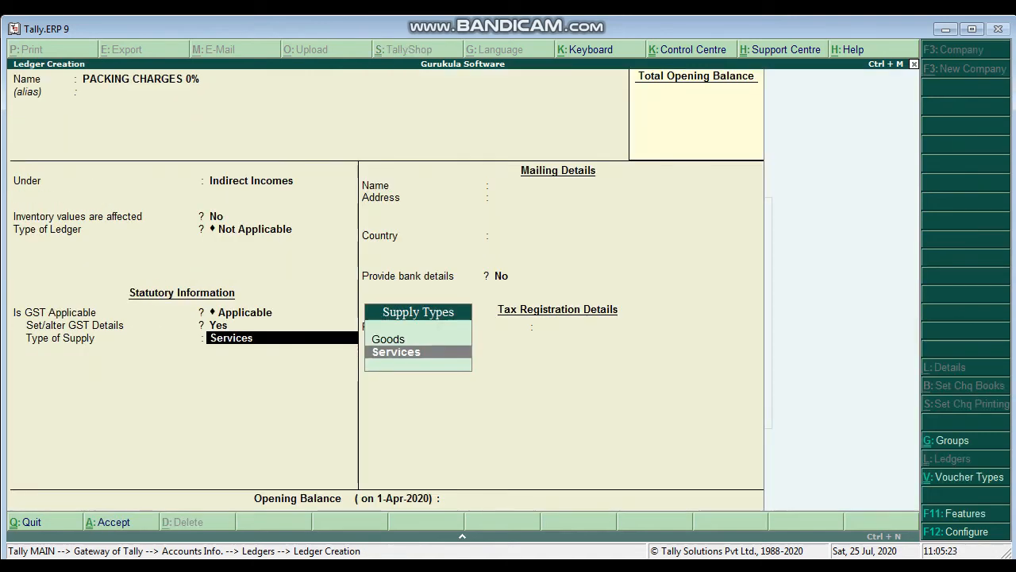
Step: Keep the supply type as Services, save the PACKING CHARGES 0% ledger and return to the Gateway of Tally
key("Return")
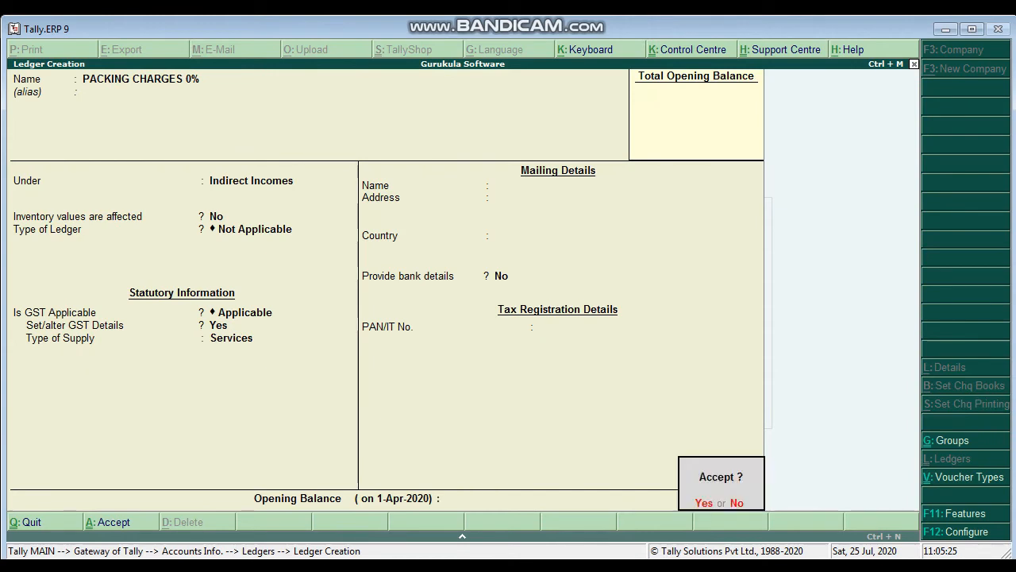
key("Return")
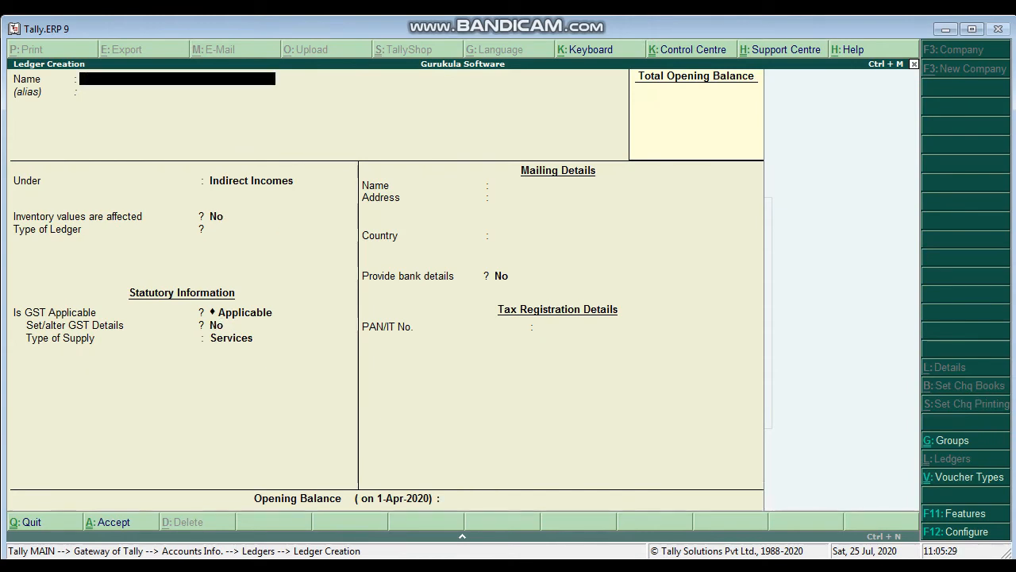
key("Escape")
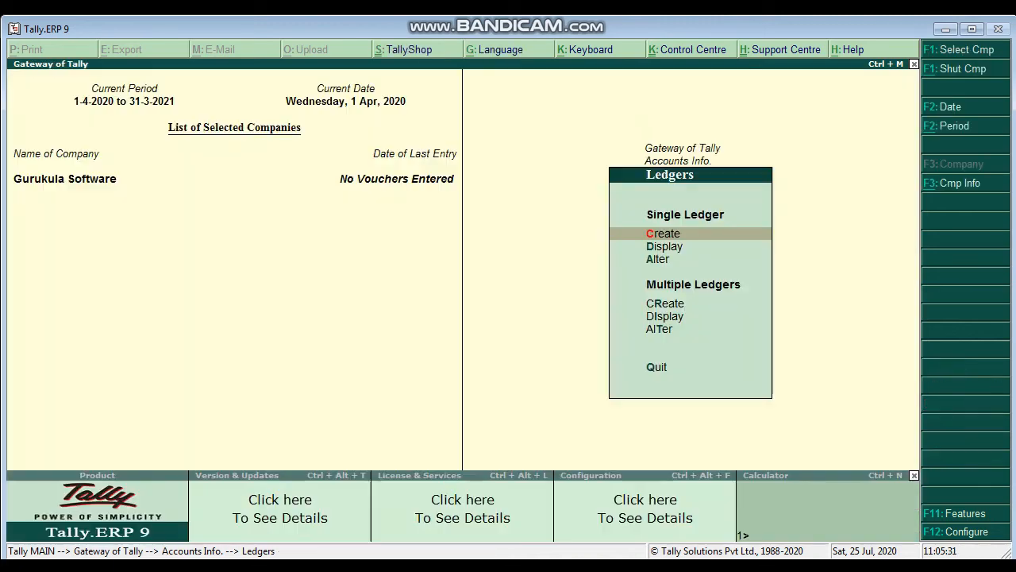
key("Escape")
key("Escape")
Step: Open a blank Sales accounting voucher to view it and leave without recording an entry
key("Down")
key("Down")
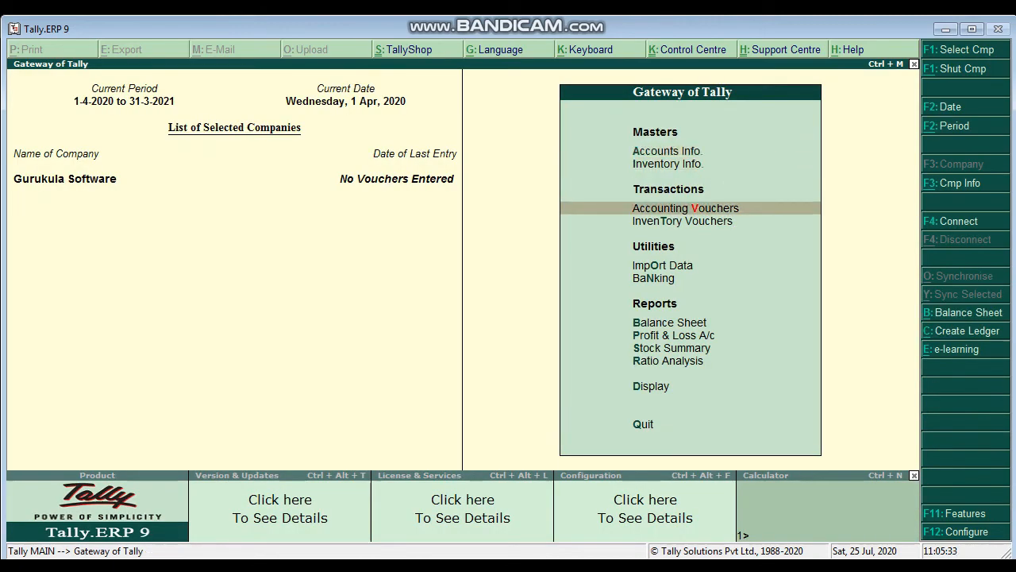
key("Return")
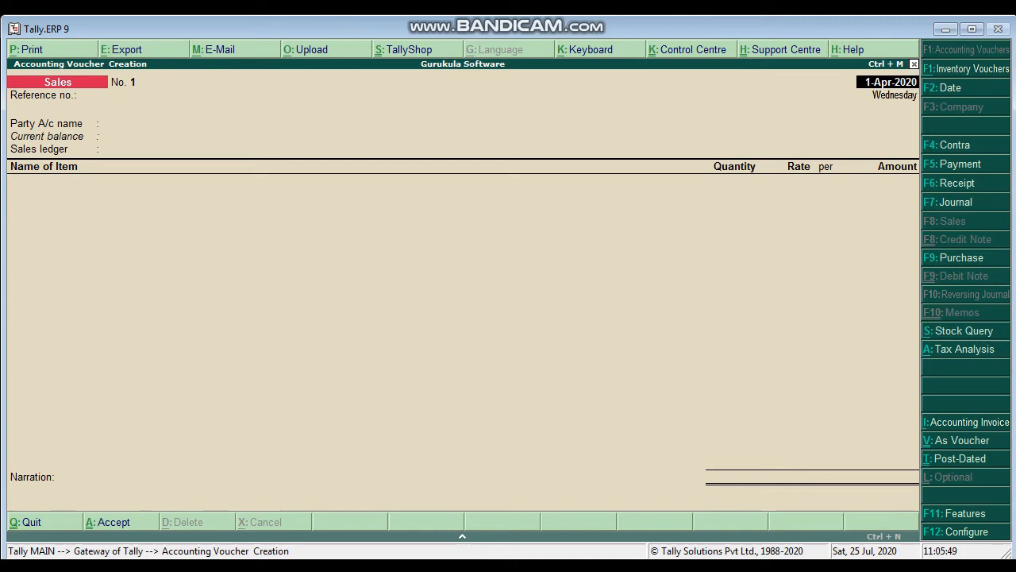
key("Escape")
key("y")
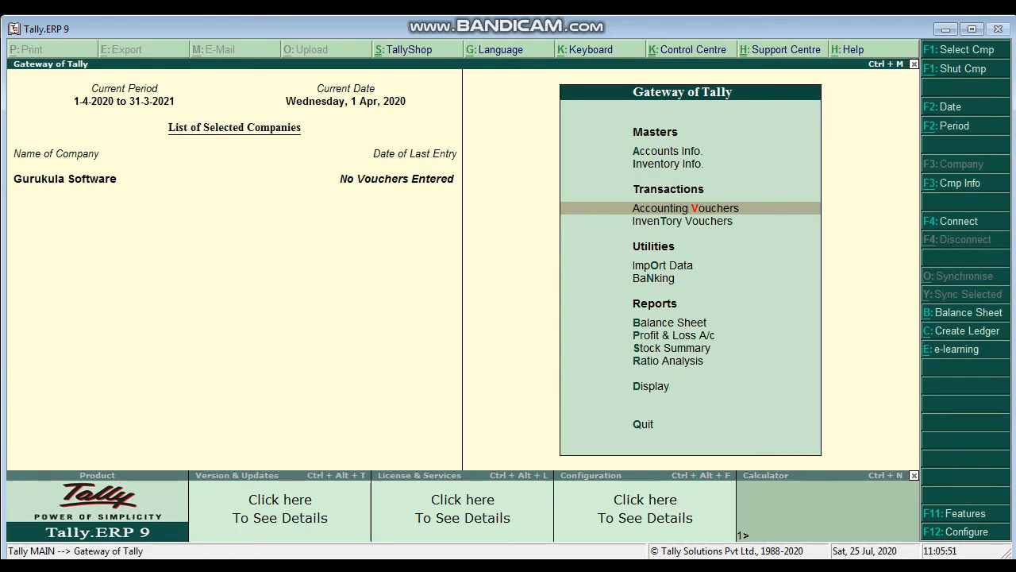
Step: Open the Sales voucher type for alteration
key("Up")
key("Up")
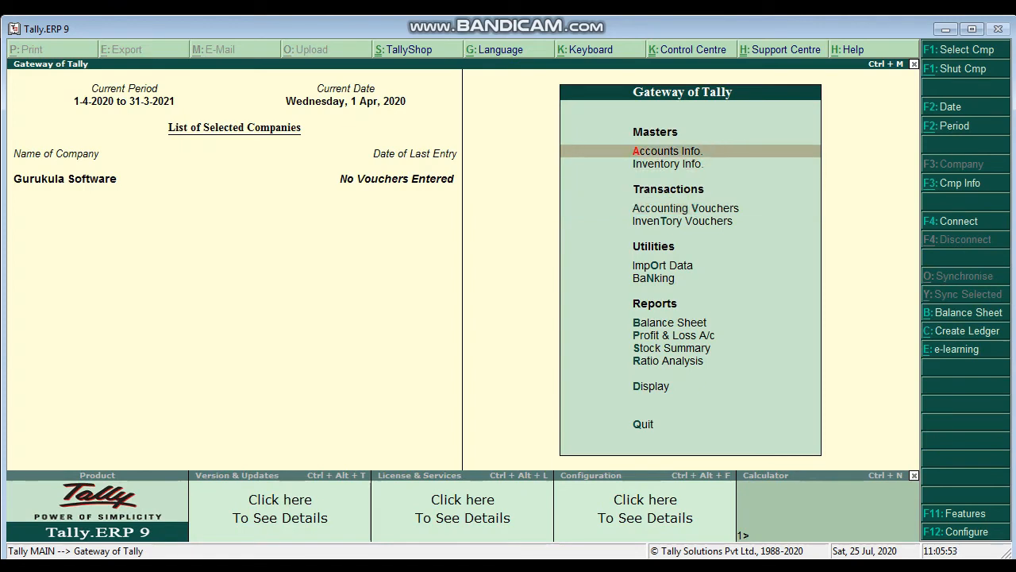
key("Return")
key("Down")
key("Down")
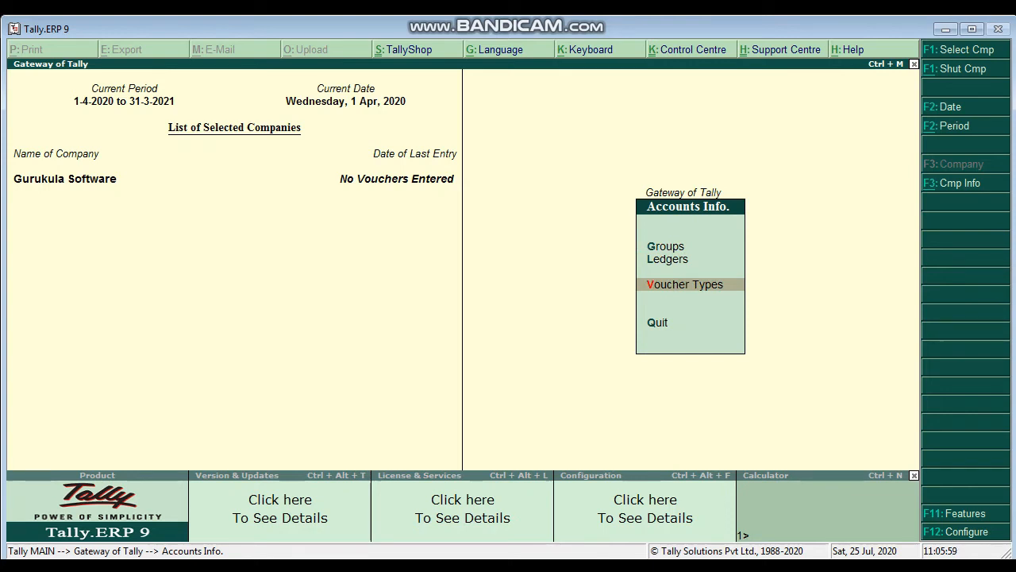
key("Return")
key("Down")
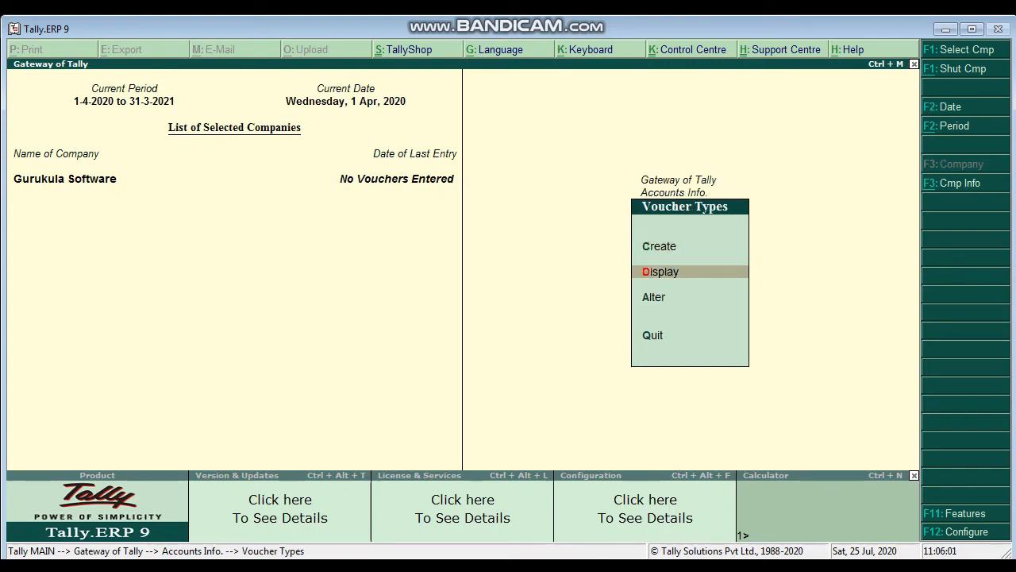
key("Down")
key("Return")
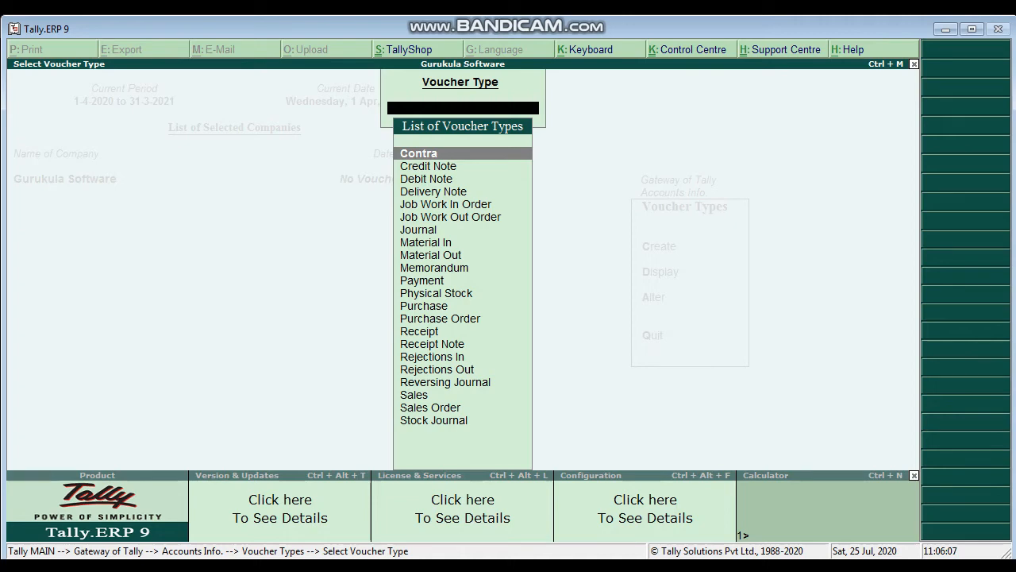
type("SALES")
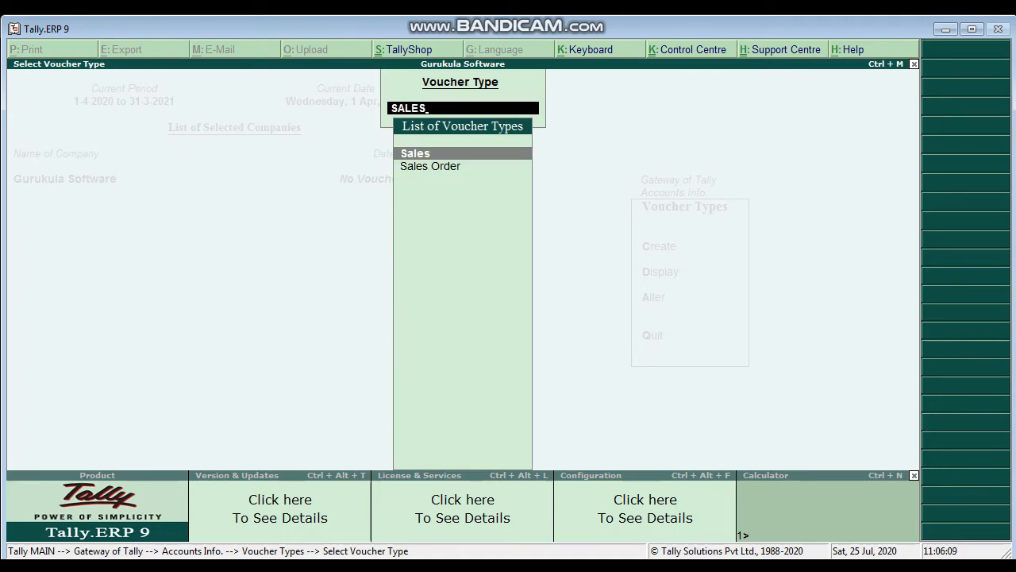
key("Return")
key("Return")
key("Return")
key("Return")
key("Return")
key("Return")
key("Return")
key("Return")
key("Return")
key("Return")
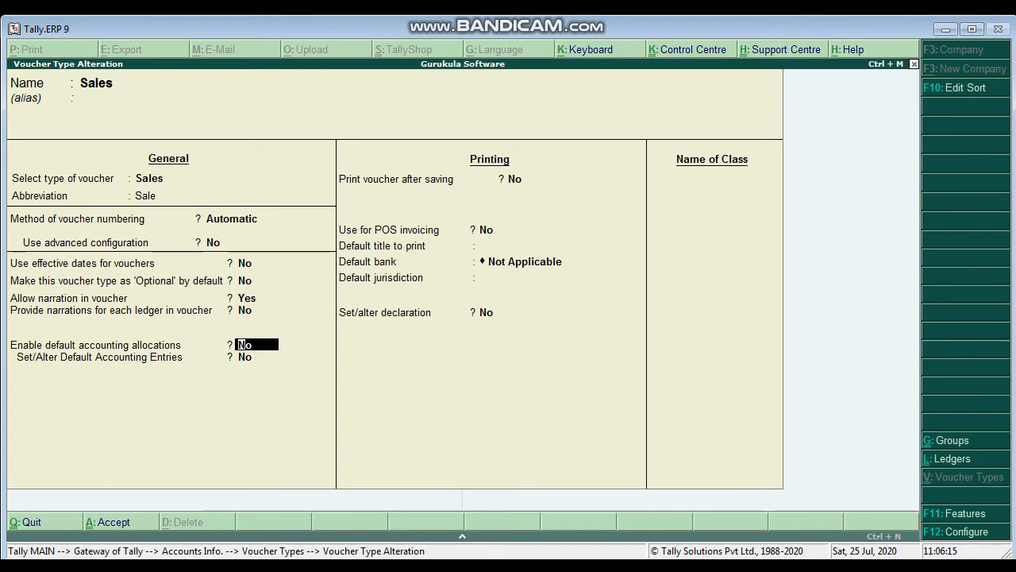
Step: Enable default accounting allocations for the Sales voucher type and open its default accounting entries
key("y")
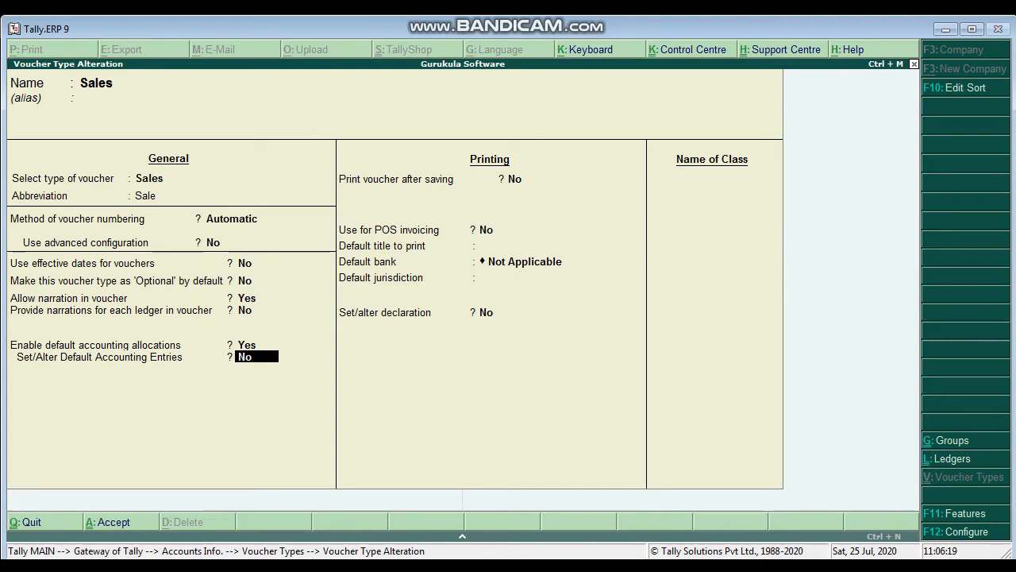
key("y")
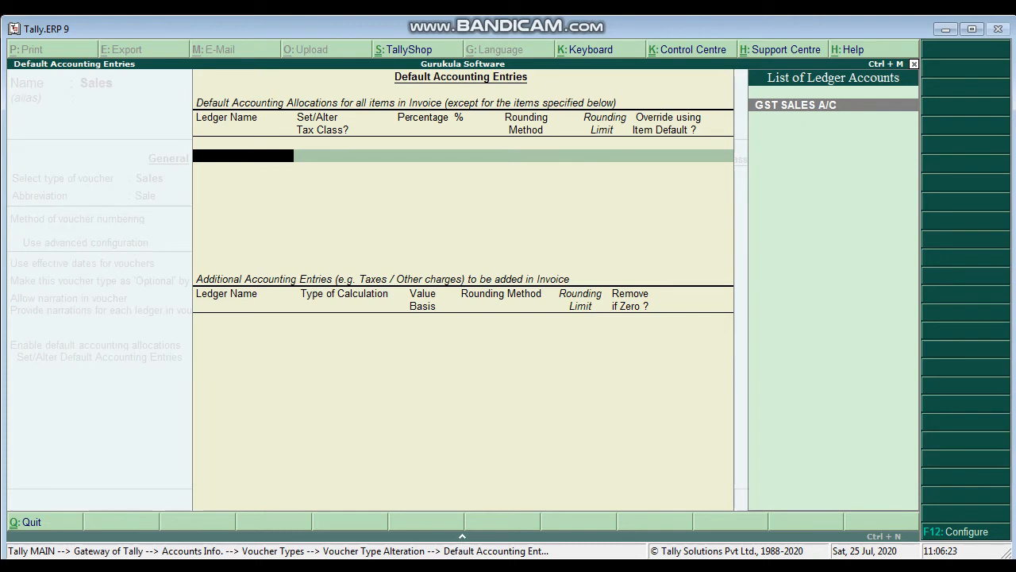
Step: Set GST SALES A/C as the default allocation ledger for all items at 100%, without a tax class or item-default override
key("Return")
key("Return")
key("Return")
key("Return")
key("Return")
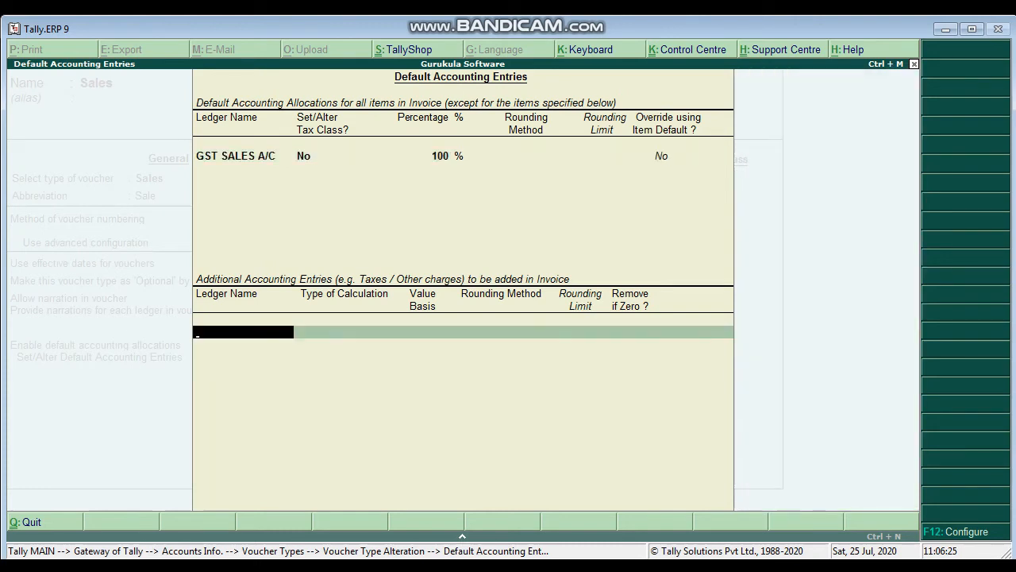
Step: Add SERVICE CHARGES 12% as an additional accounting entry calculated As User Defined Value and removed if zero
type("S")
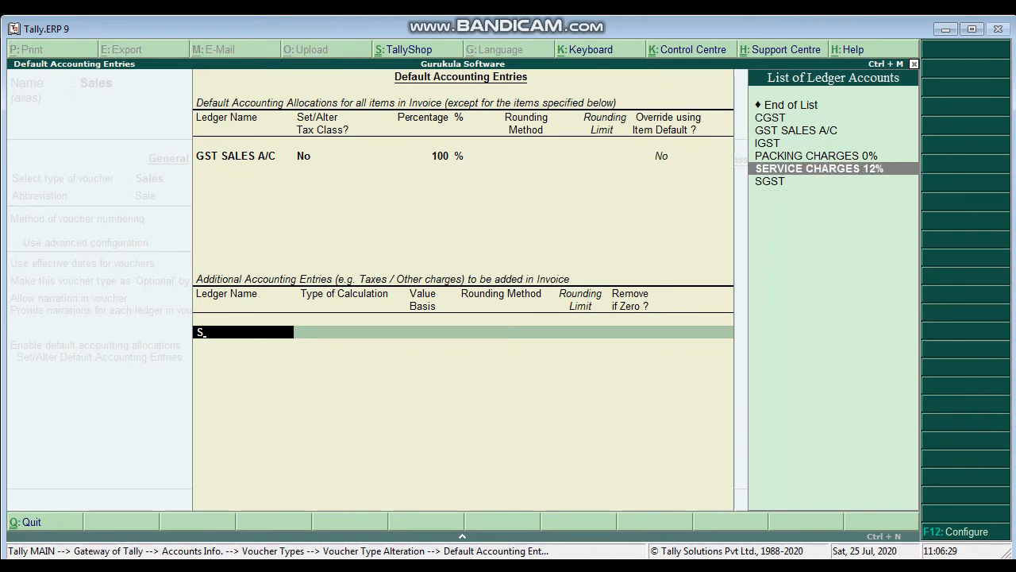
key("Return")
key("Down")
key("Down")
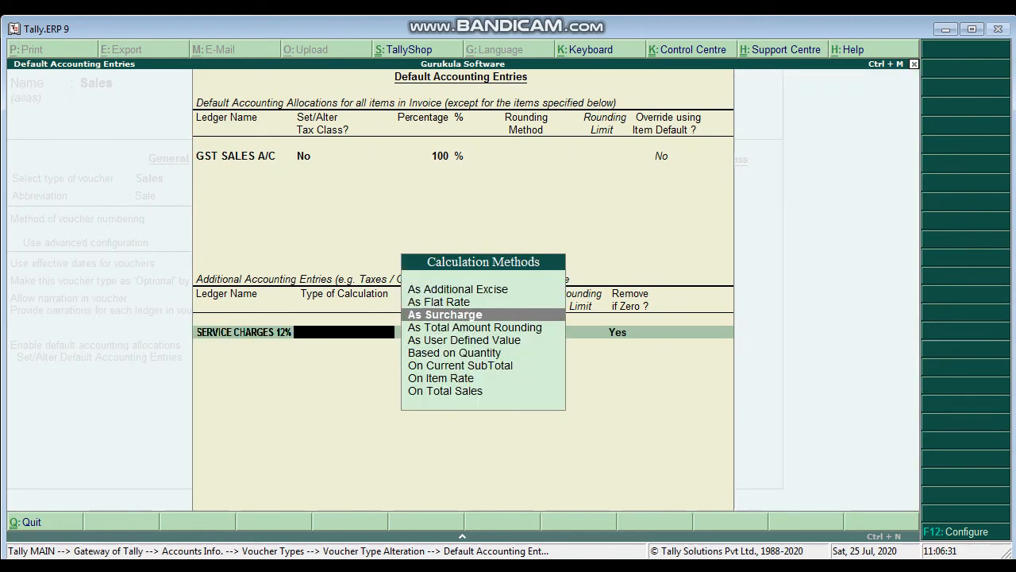
key("Down")
key("Down")
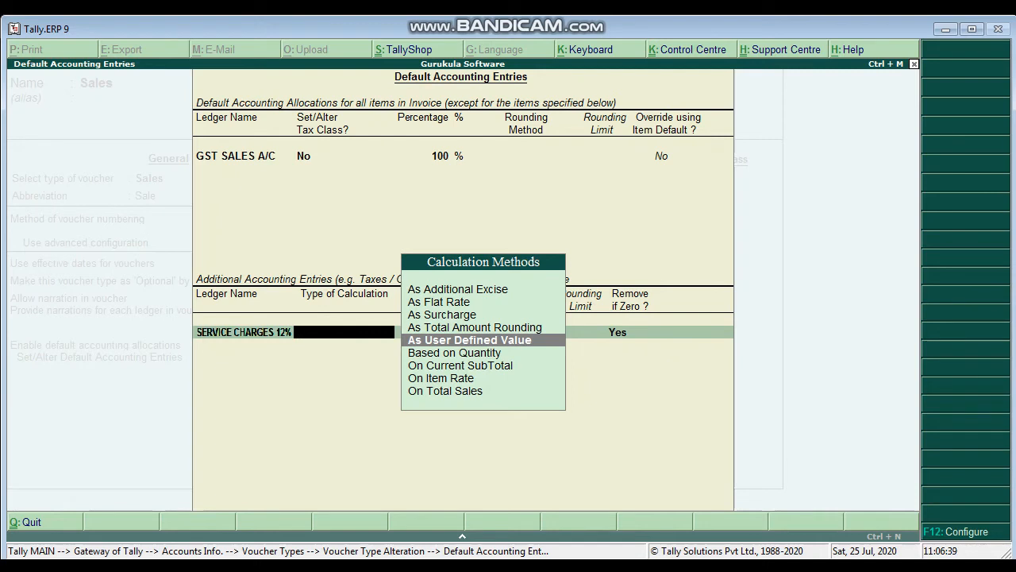
key("Return")
Step: Add PACKING CHARGES 0% as an additional accounting entry calculated As User Defined Value and removed if zero
key("Return")
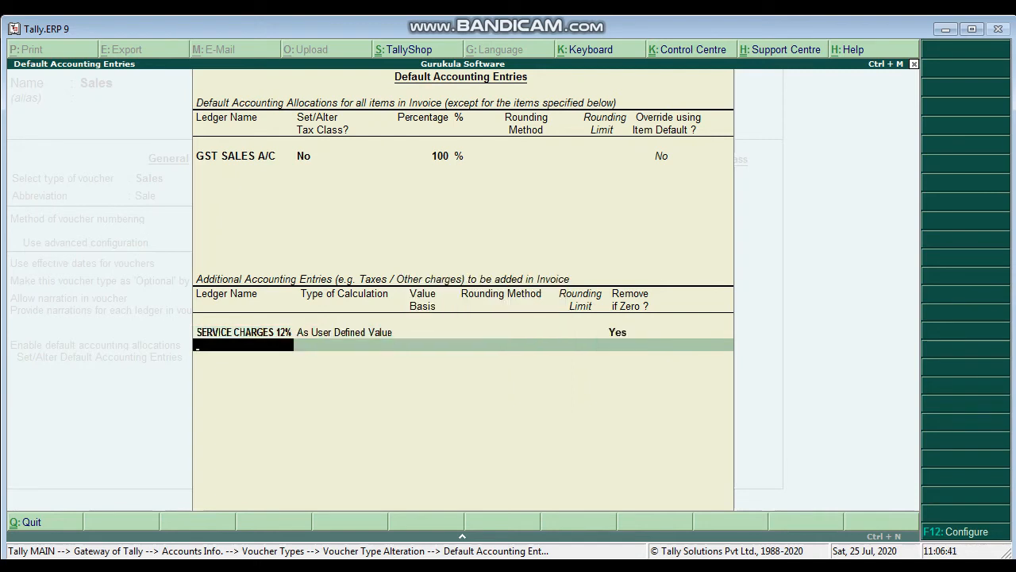
type("p")
key("Return")
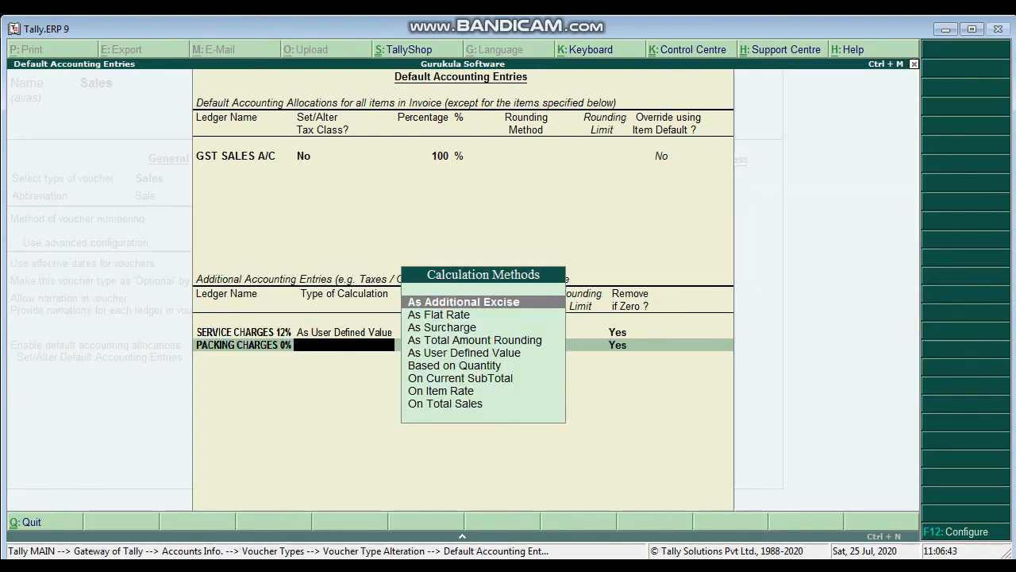
key("Down")
key("Down")
key("Down")
key("Down")
key("Return")
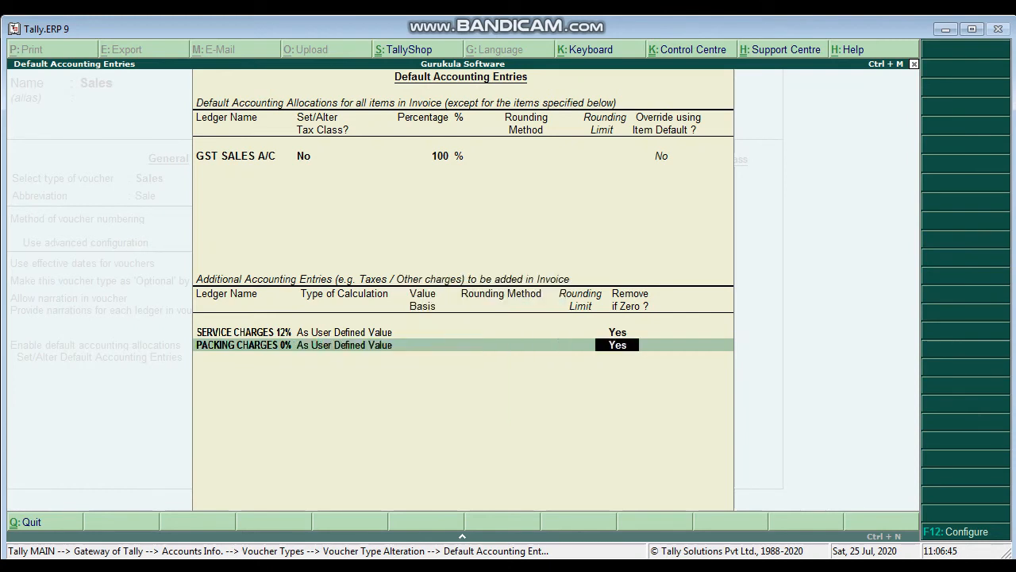
Step: Add the CGST, SGST and IGST ledgers as additional accounting entries, each removed if zero
key("Return")
type("cg")
key("Return")
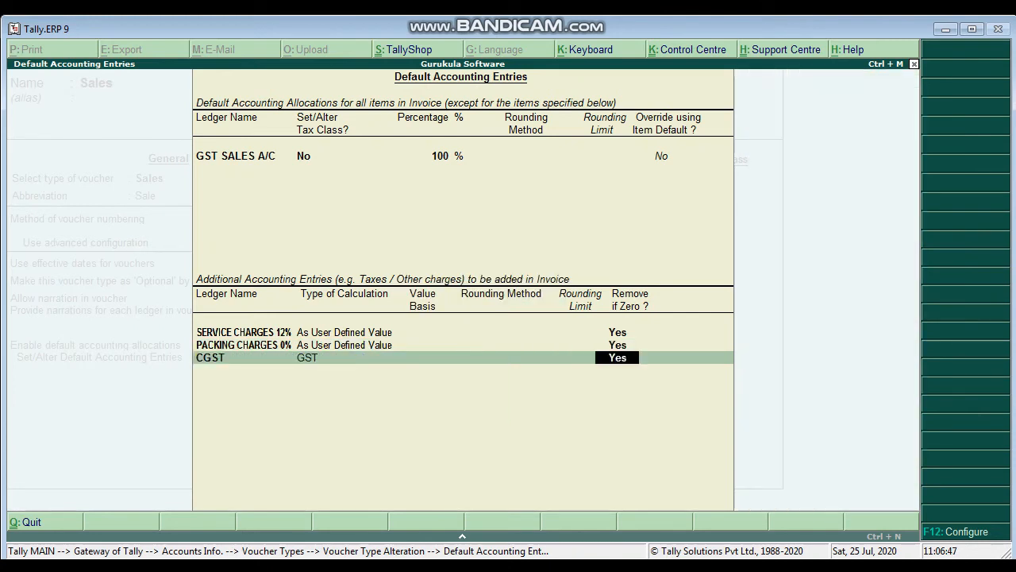
key("Return")
type("sg")
key("Return")
key("Return")
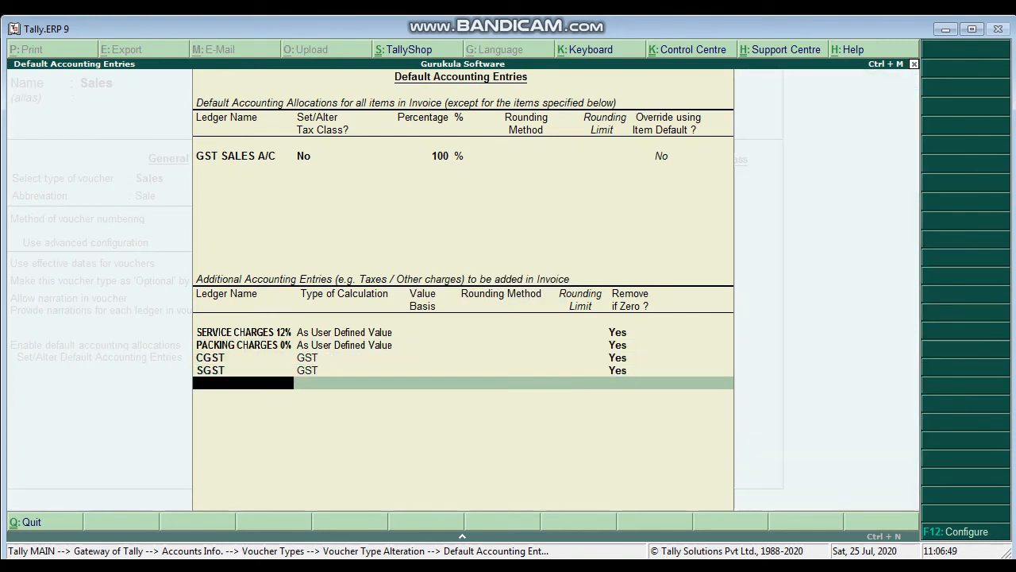
type("o")
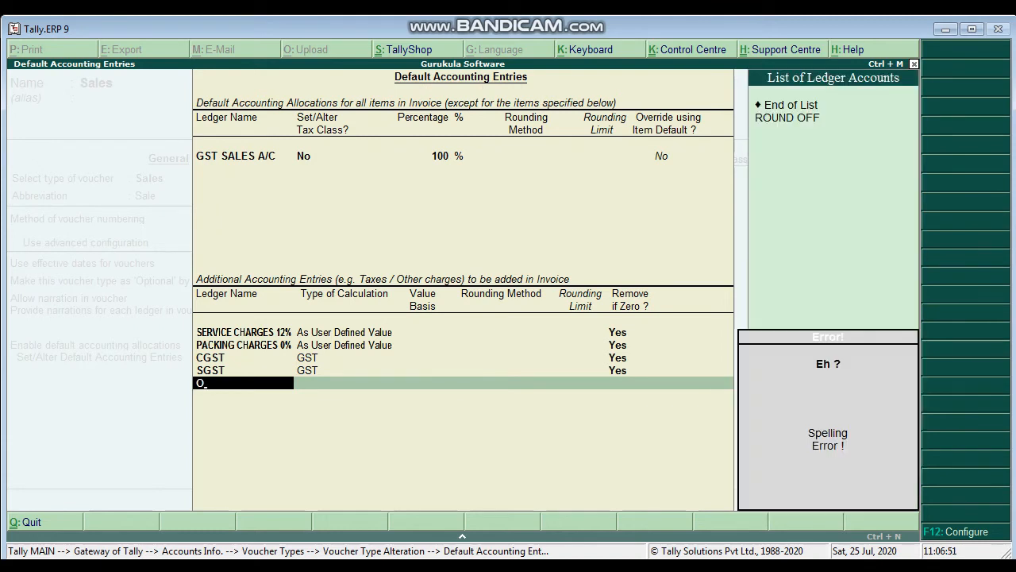
key("BackSpace")
type("i")
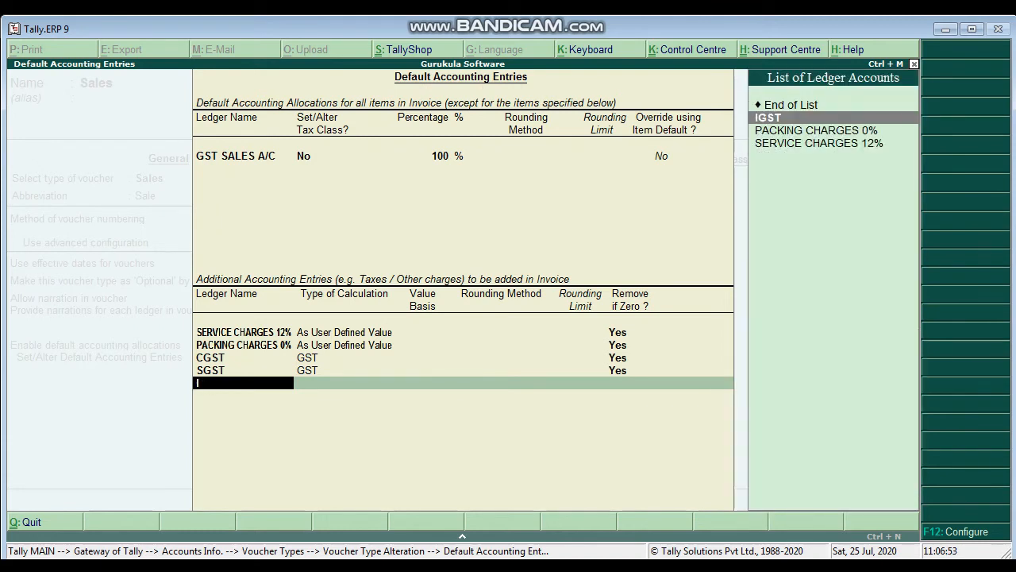
key("Return")
key("Return")
Step: Add ROUND OFF as an additional entry calculated As Total Amount Rounding, using Normal Rounding with a rounding limit of 1
type("ro")
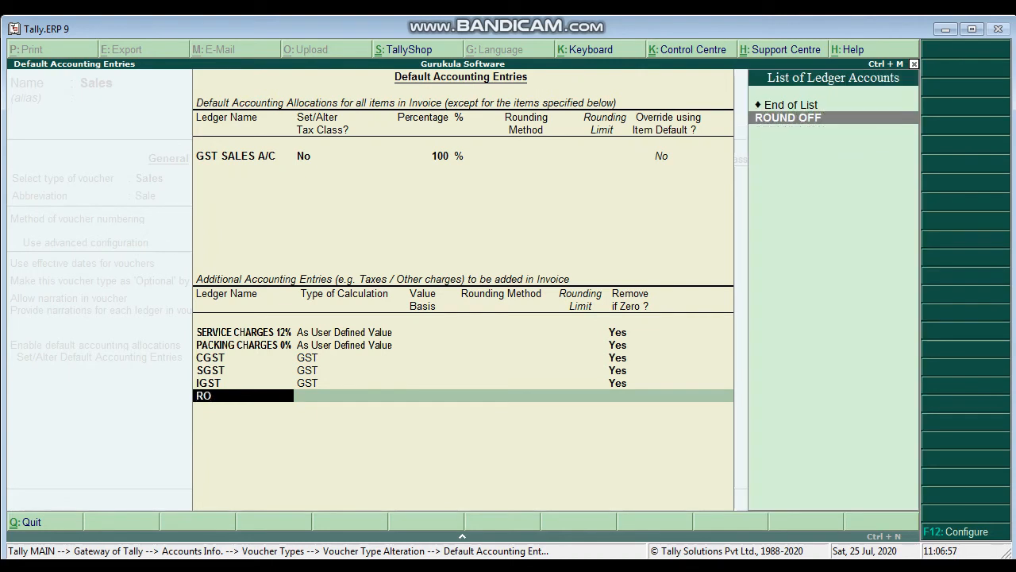
key("Return")
key("Down")
key("Down")
key("Down")
key("Down")
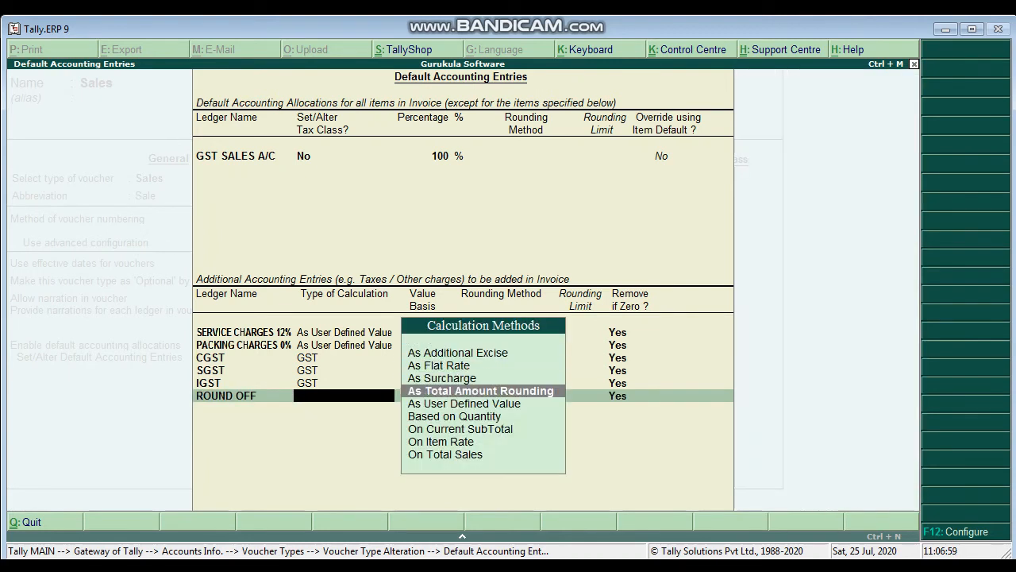
key("Up")
key("Return")
key("Down")
key("Down")
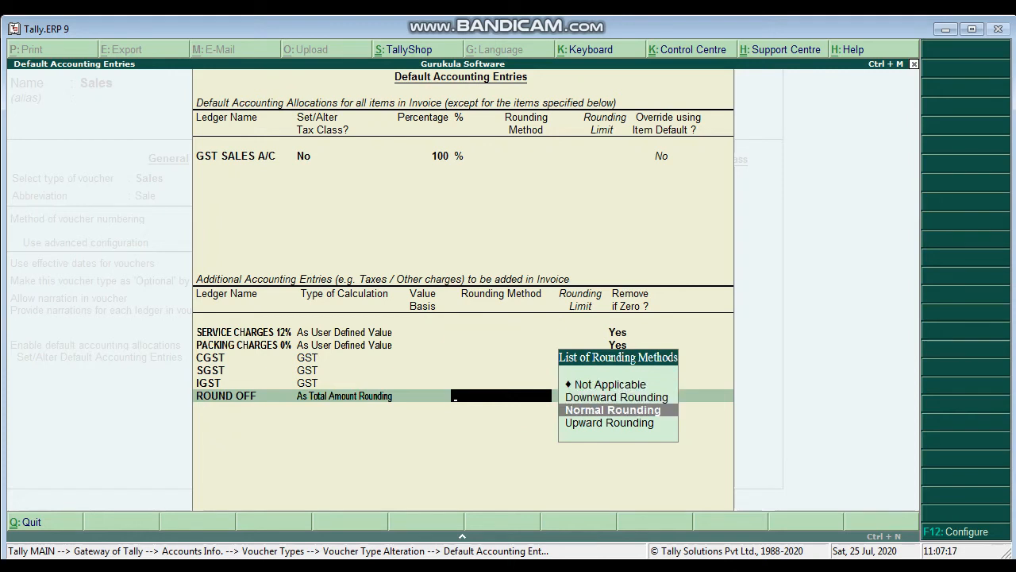
key("Return")
key("Return")
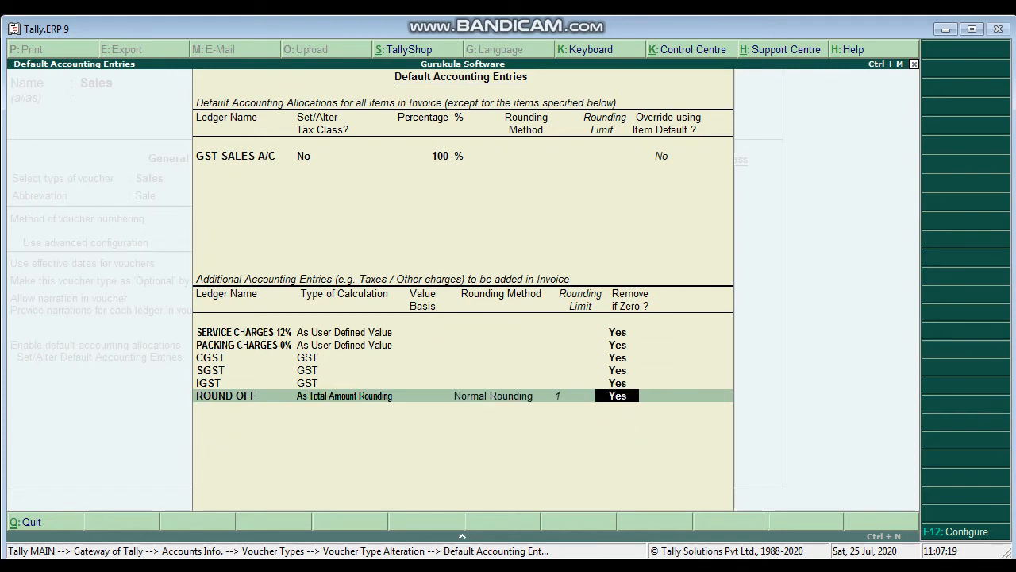
Step: Review the rounding methods available for the ROUND OFF entry and keep Normal Rounding
key("BackSpace")
key("BackSpace")
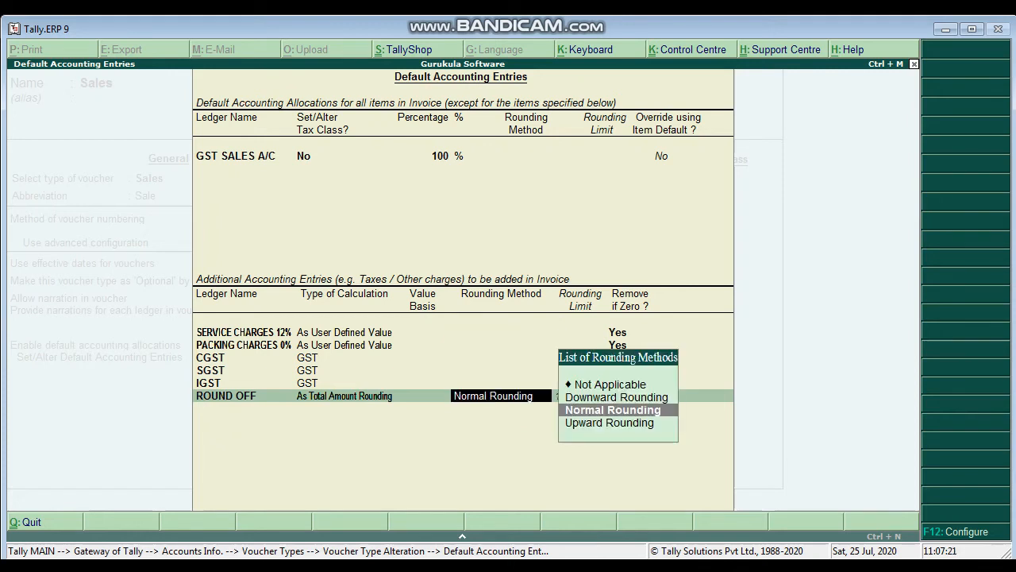
key("Up")
key("Down")
key("Down")
key("Up")
key("Up")
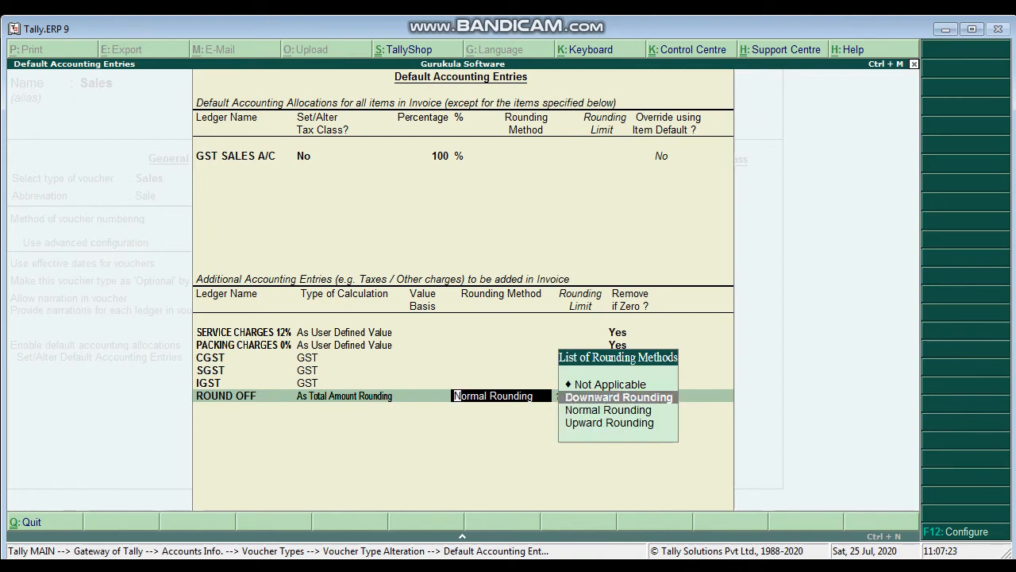
key("Down")
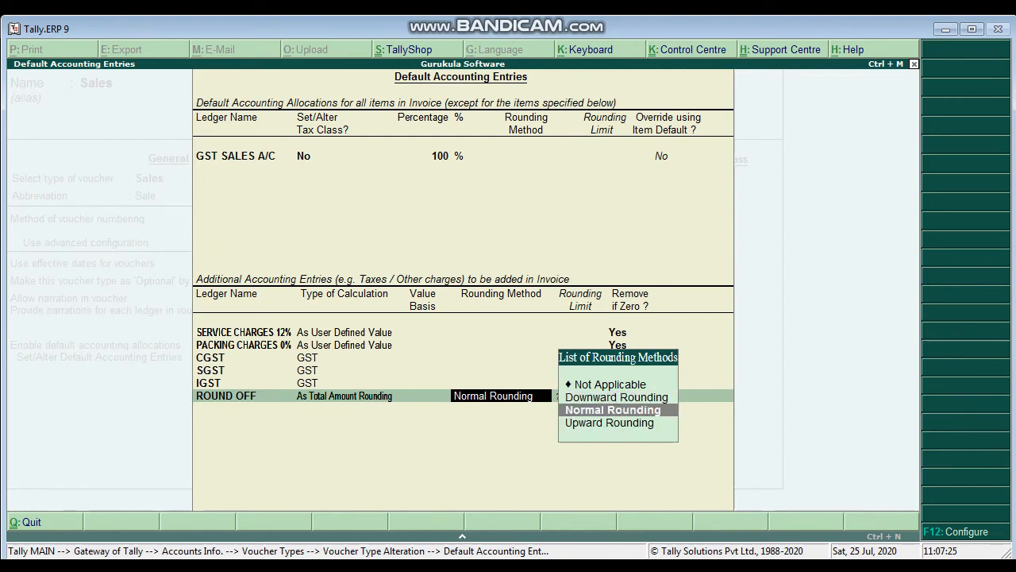
key("Return")
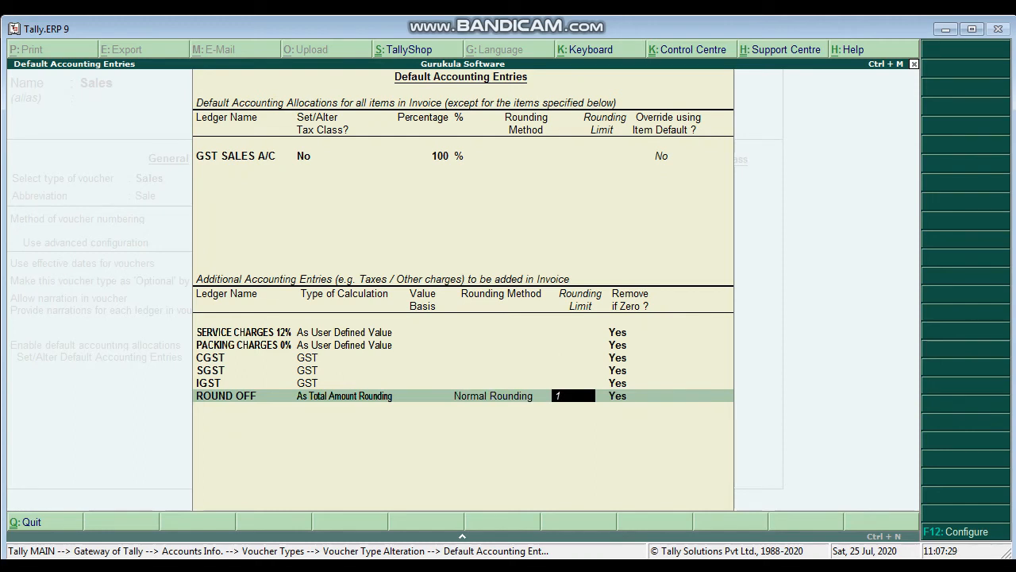
Step: Complete the default accounting entries, save the Sales voucher type with its remaining defaults and return to the Gateway of Tally
key("Return")
key("Return")
key("Return")
key("Return")
key("Return")
key("Return")
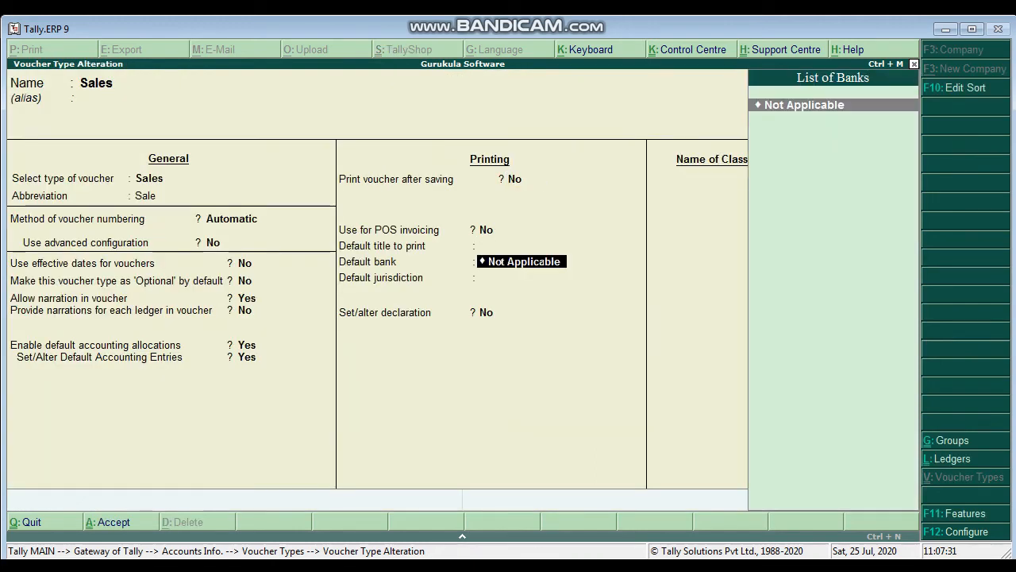
key("Return")
key("Return")
key("Return")
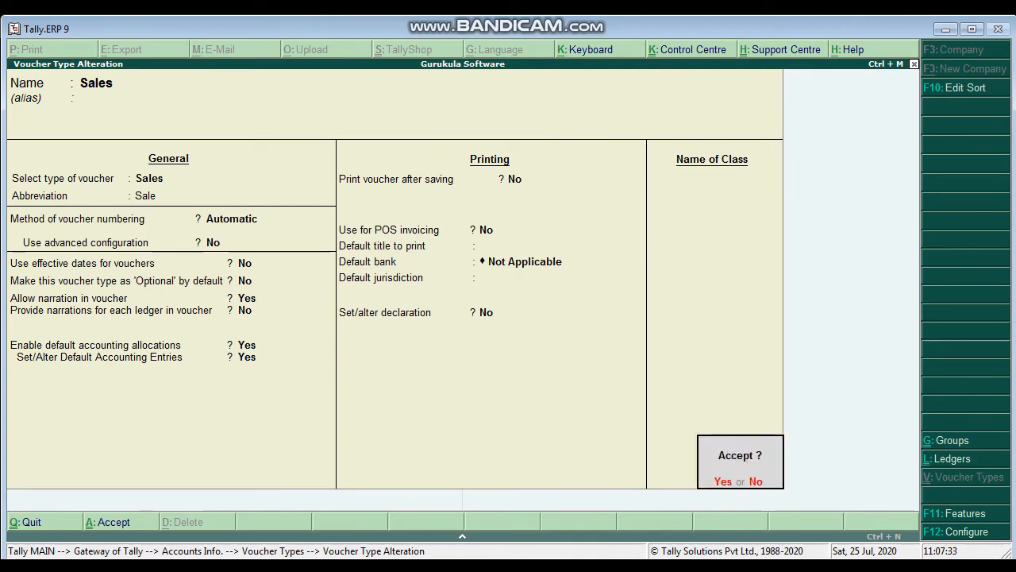
key("Return")
key("Escape")
key("Escape")
key("Escape")
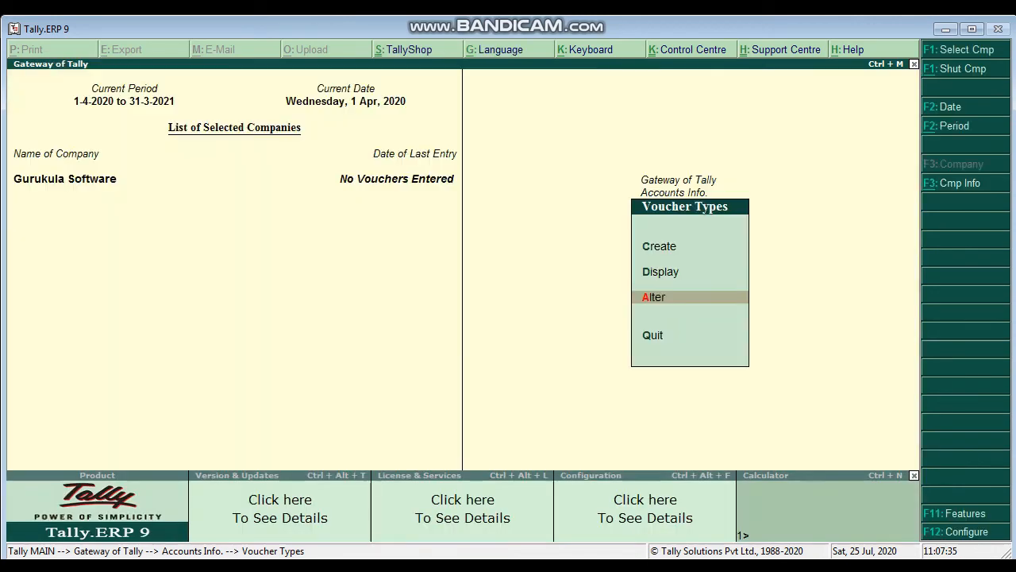
Step: Start a Sales accounting voucher dated 1-Apr-2020 with reference number 1
key("Down")
key("Down")
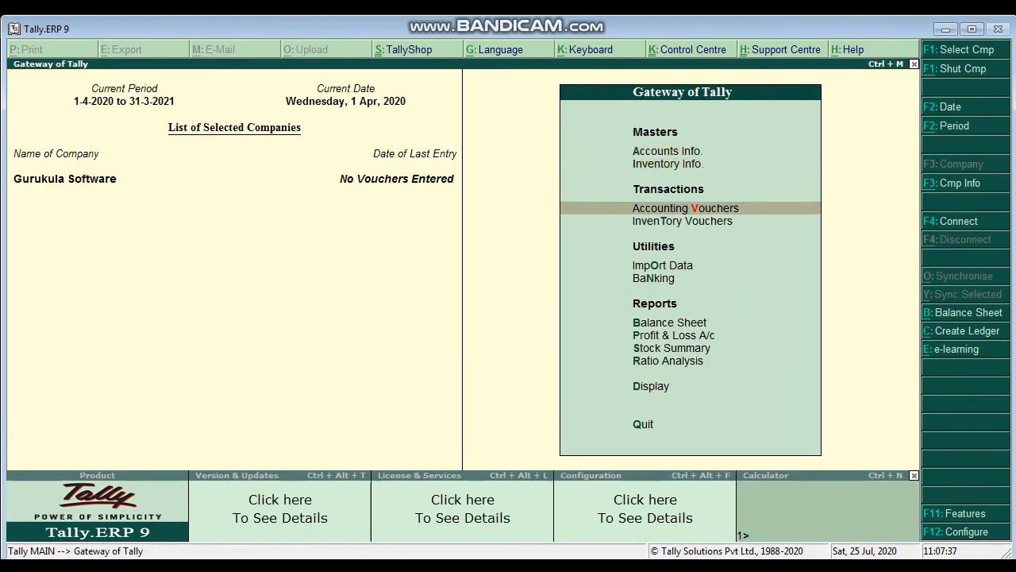
key("Return")
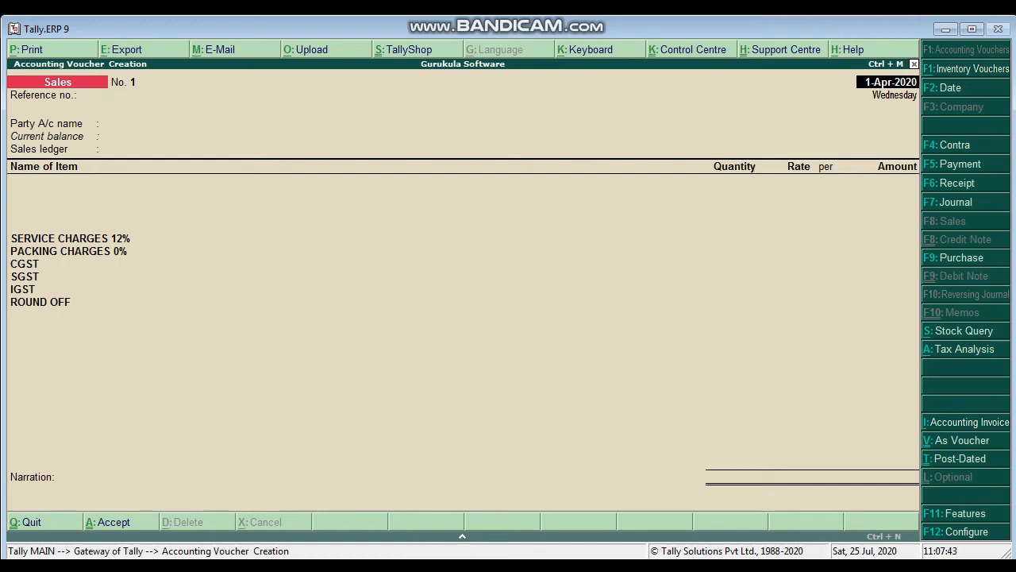
key("Return")
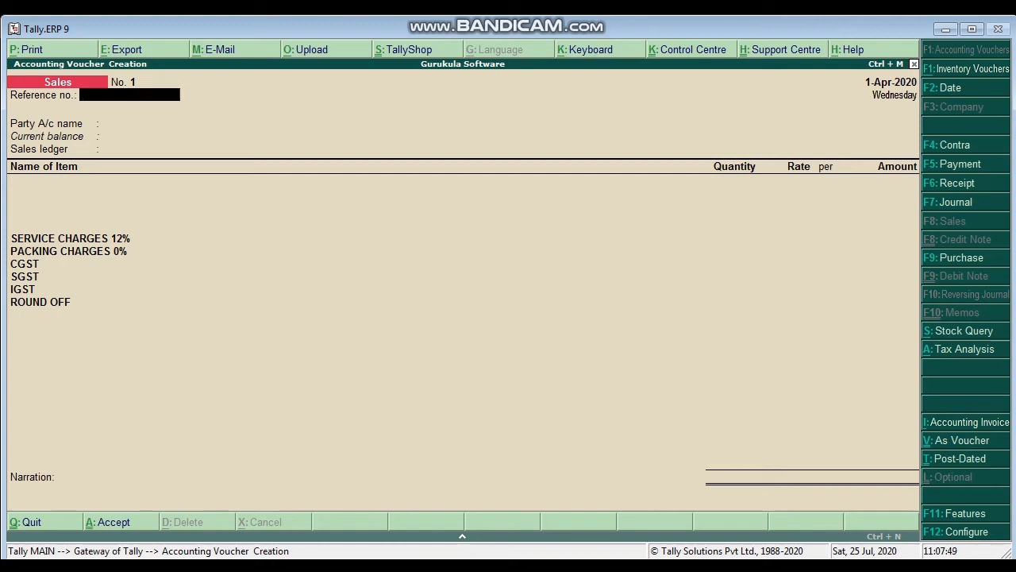
type("1")
key("Return")
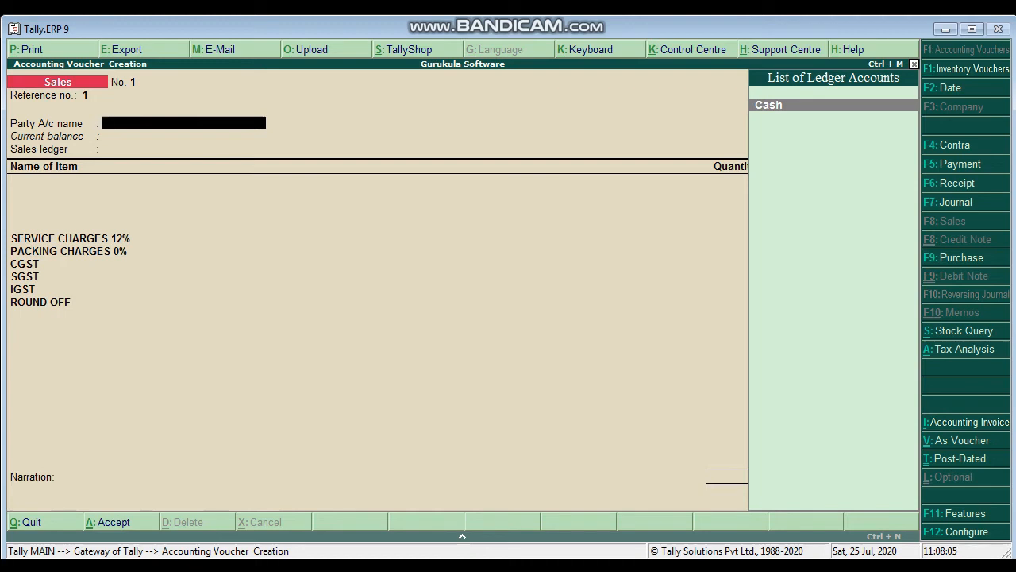
Step: Create a party ledger from the voucher with the customer's name followed by A/C, grouped under Sundry Debtors
key("alt+c")
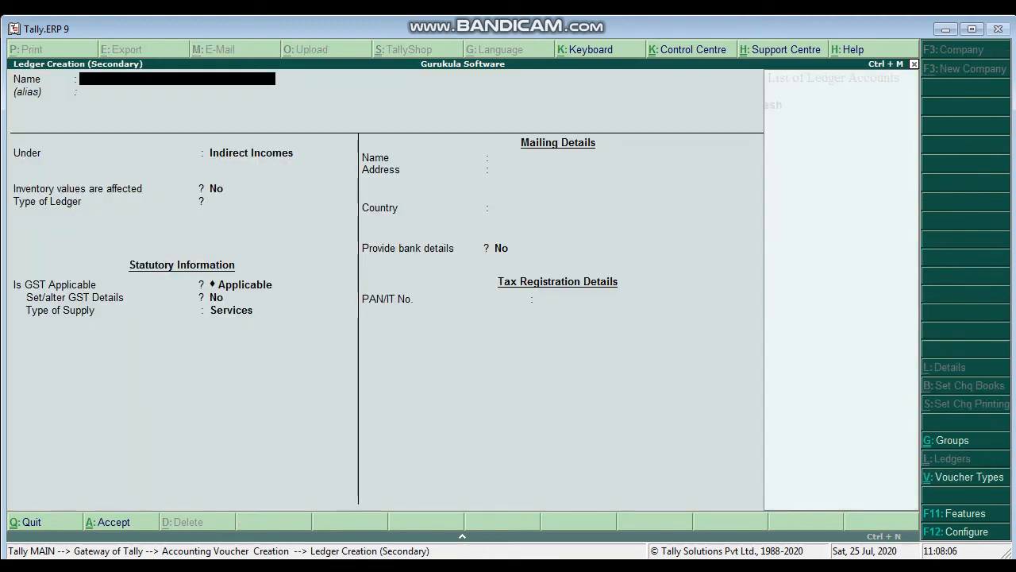
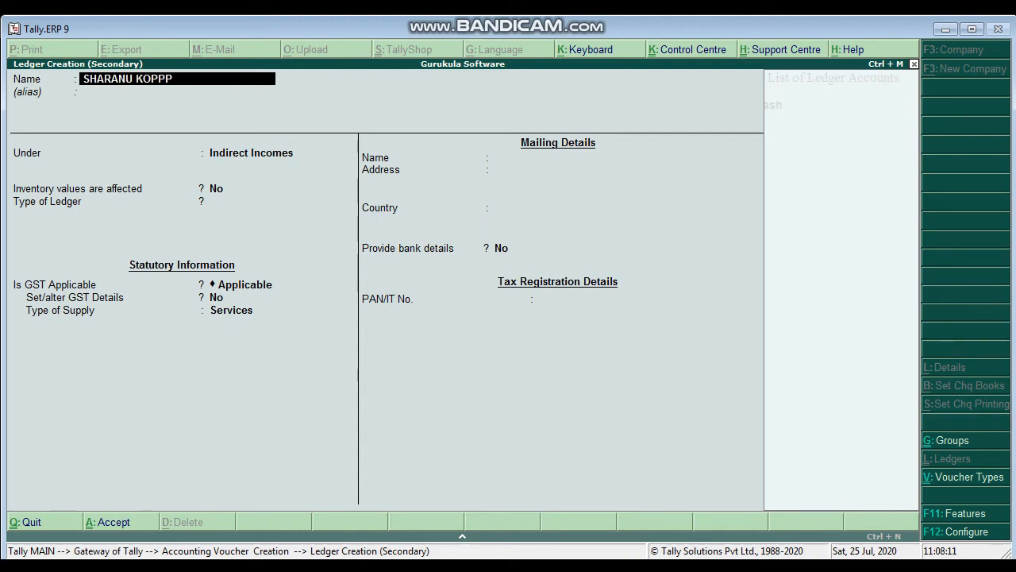
type(" A/C")
key("Return")
type("SU")
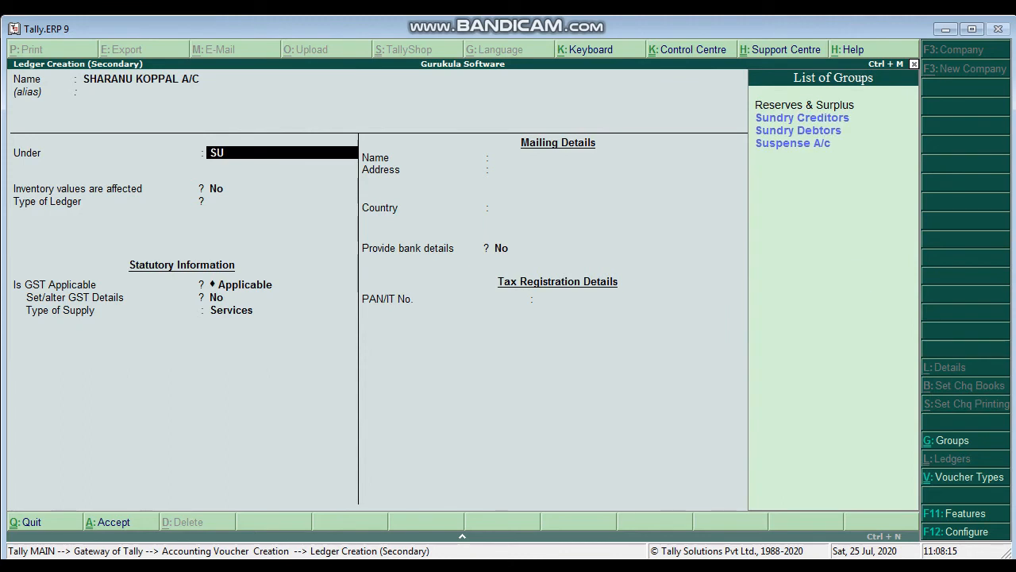
key("Down")
key("Return")
key("Return")
key("Return")
key("Return")
key("Return")
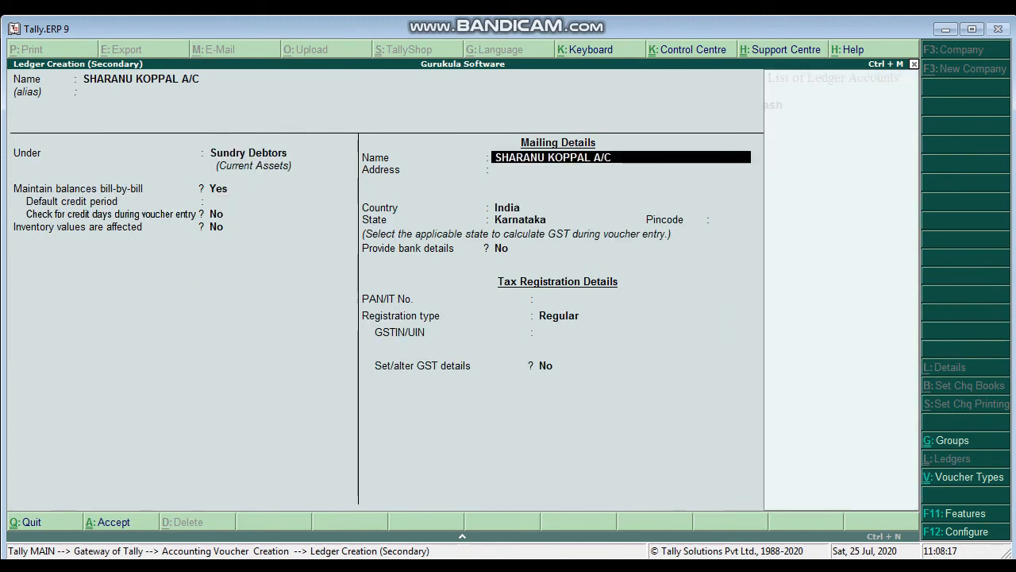
Step: Set the customer ledger's default credit period to 10 days and enable checking for credit days during voucher entry
key("BackSpace")
key("BackSpace")
key("BackSpace")
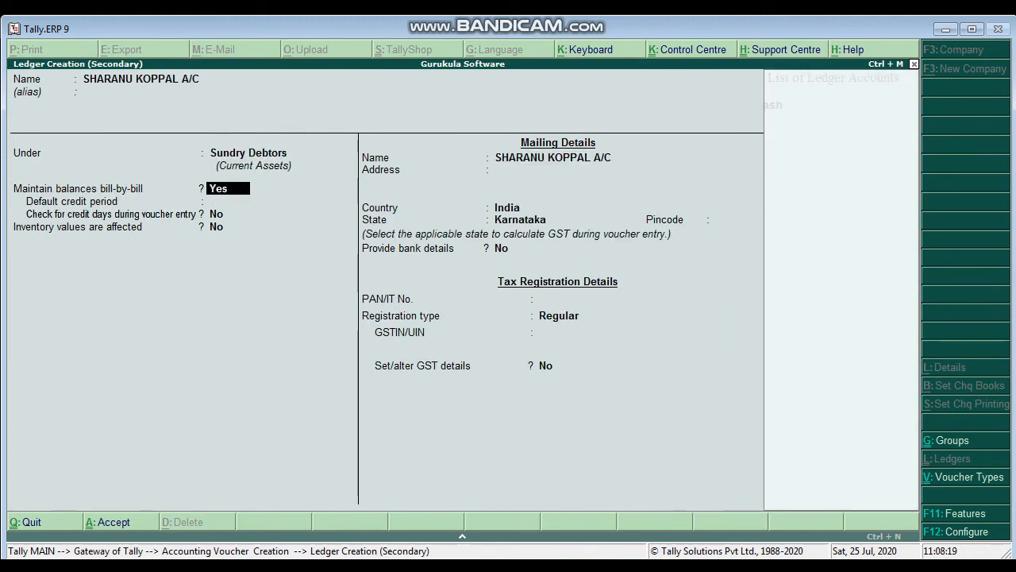
key("Return")
type("10")
key("Return")
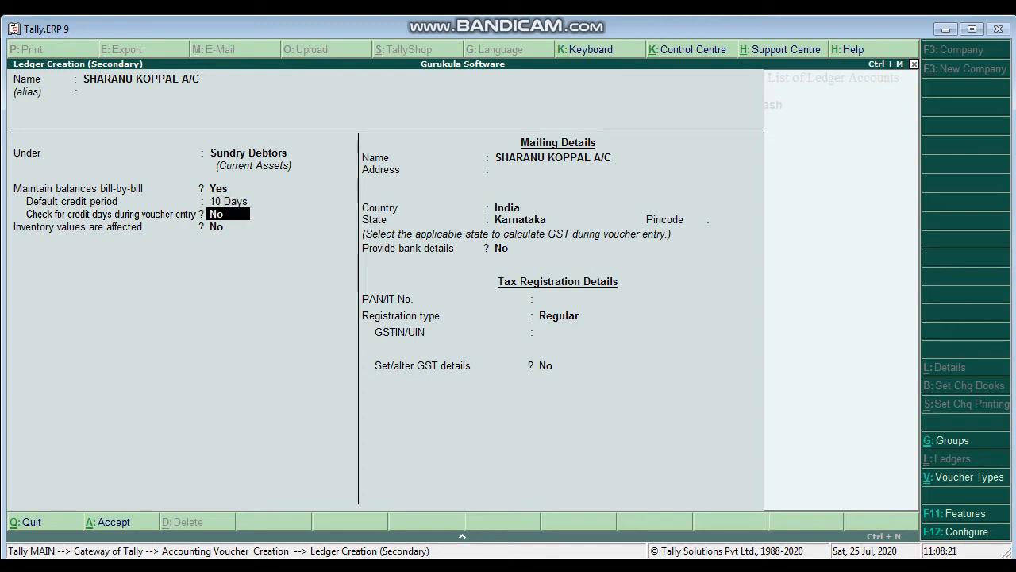
key("y")
key("Return")
key("Return")
Step: Keep the default mailing details, set the customer's registration type to Consumer and save the ledger
key("Return")
key("Return")
key("Return")
key("Return")
key("Return")
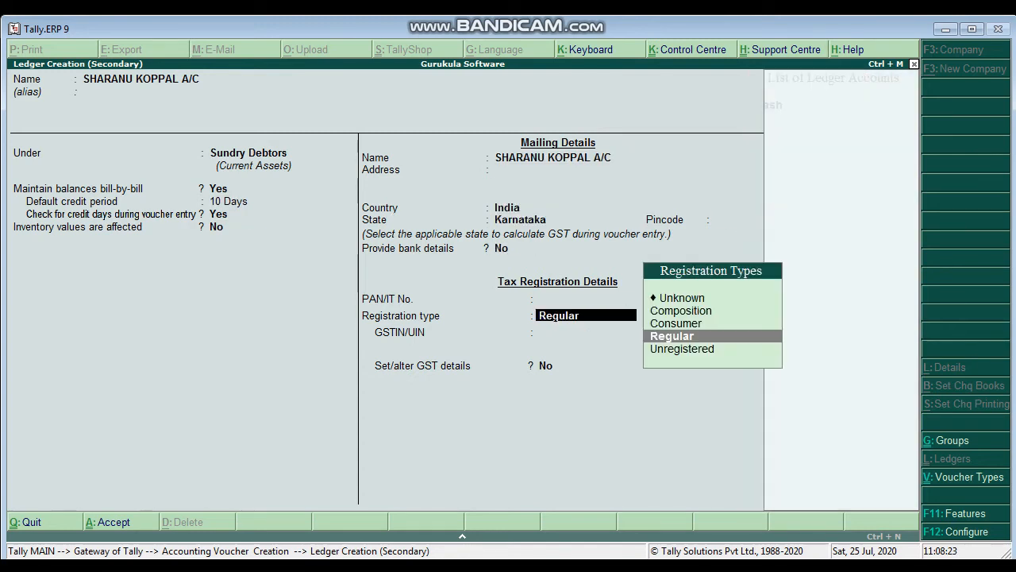
key("Return")
key("BackSpace")
key("Up")
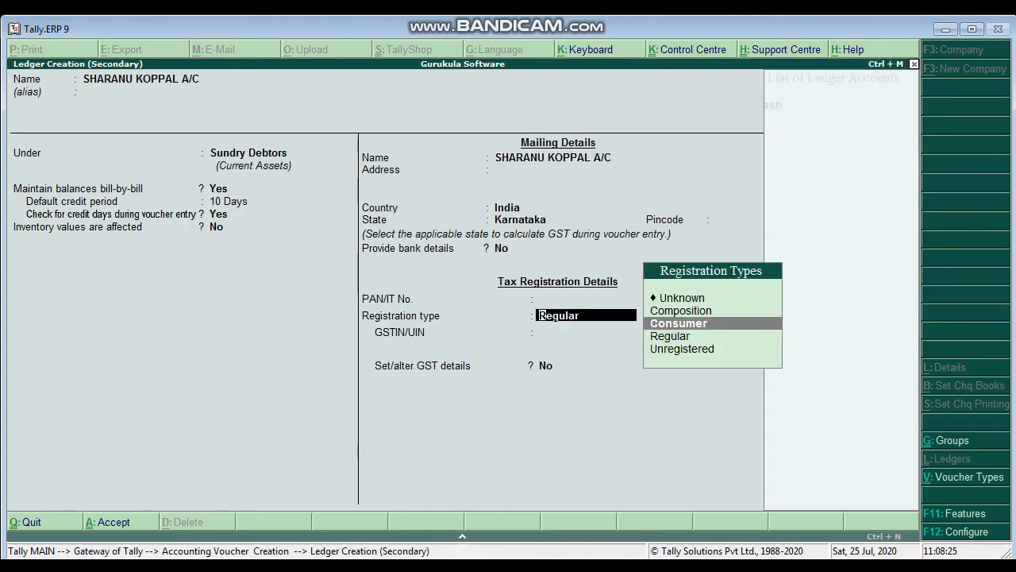
key("Return")
key("Return")
key("y")
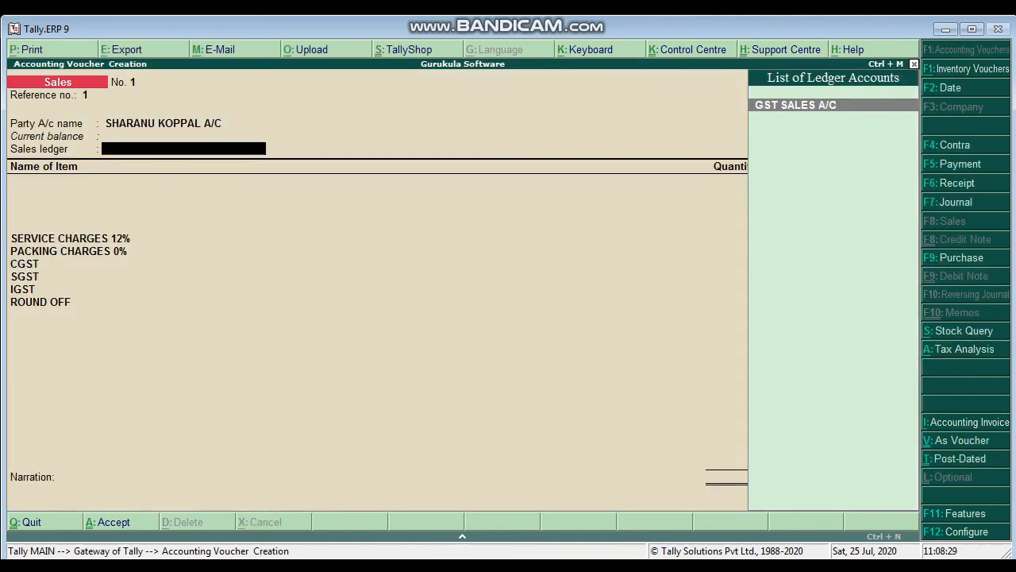
Step: Select GST SALES A/C as the sales ledger and add 1 NOS of ACER LAPTOP at a rate of 35000
key("Return")
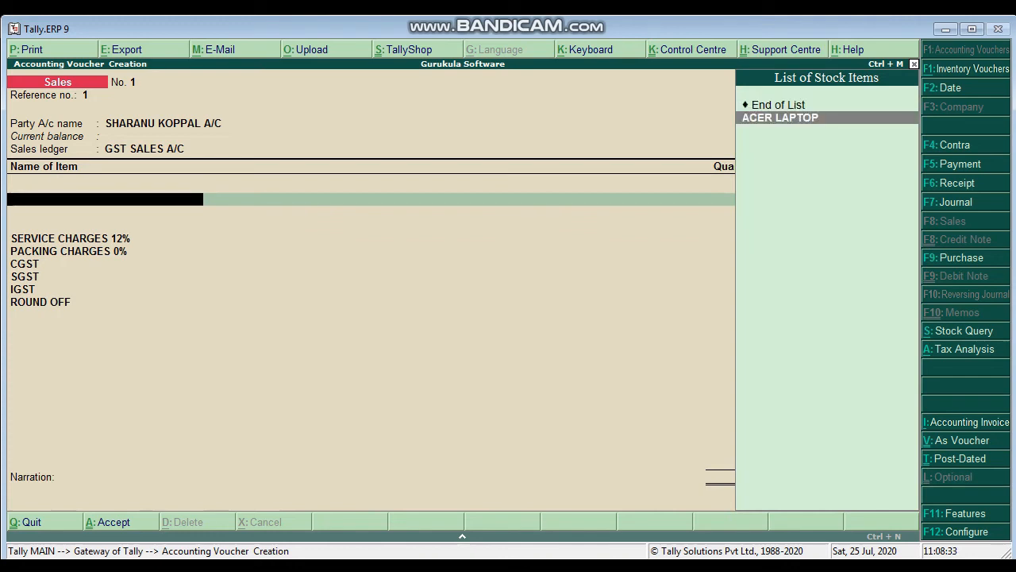
key("Return")
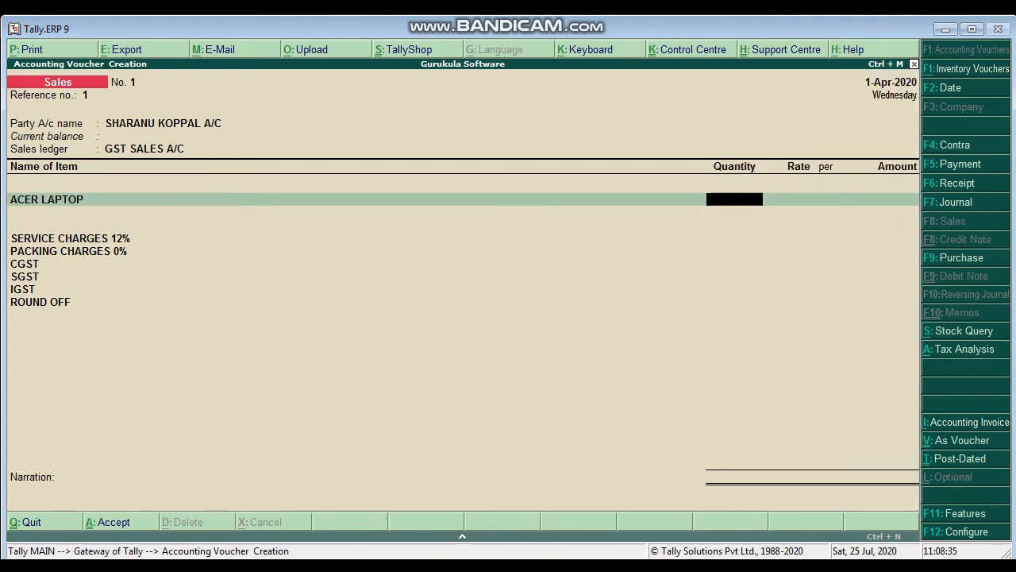
key("Return")
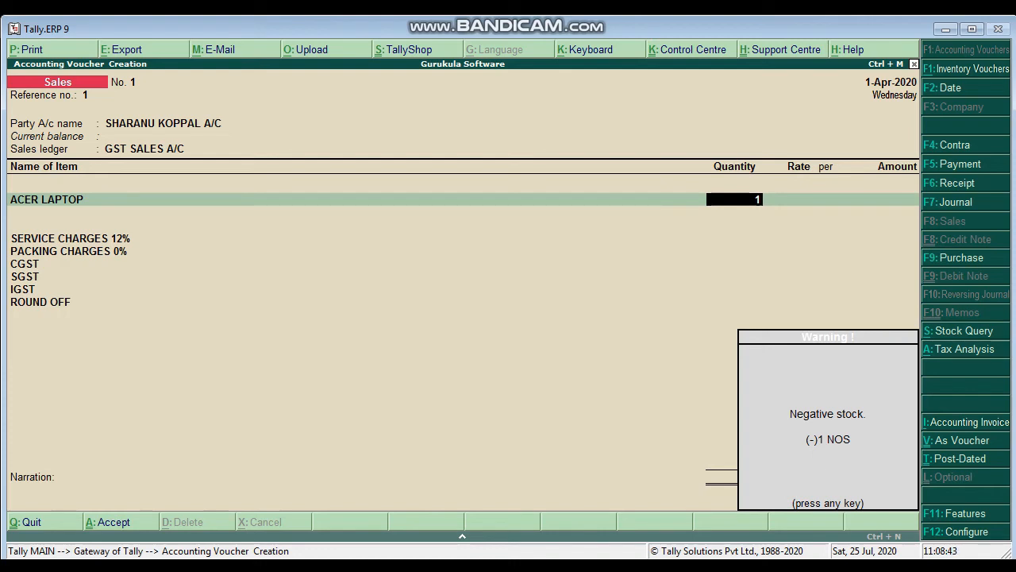
key("Return")
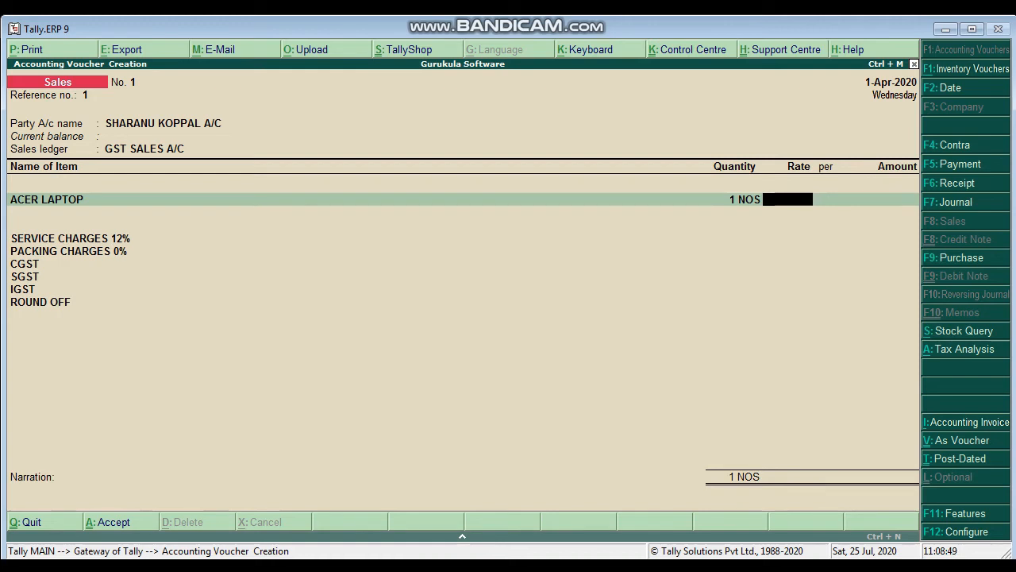
type("35000")
key("Return")
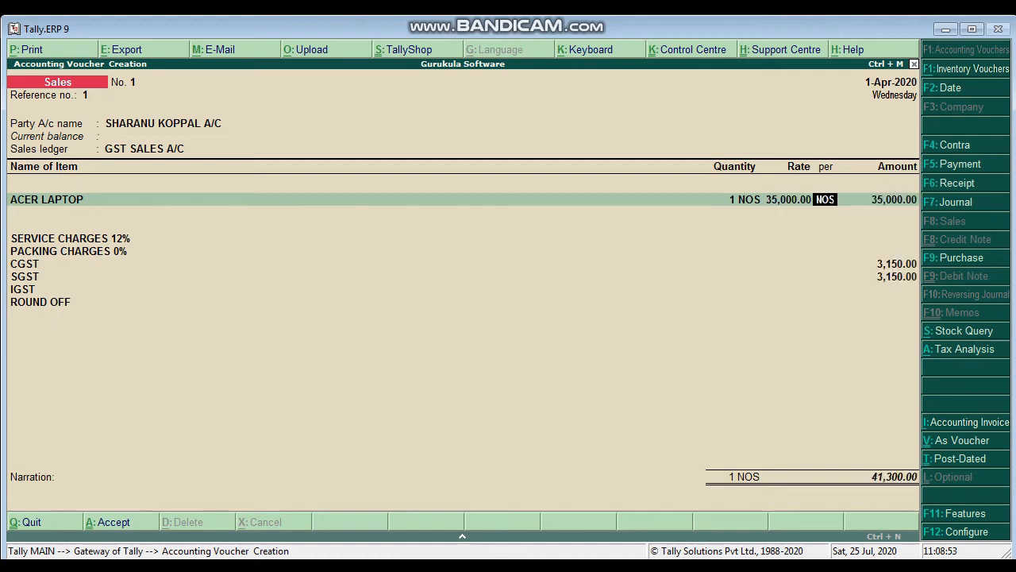
key("Return")
key("Return")
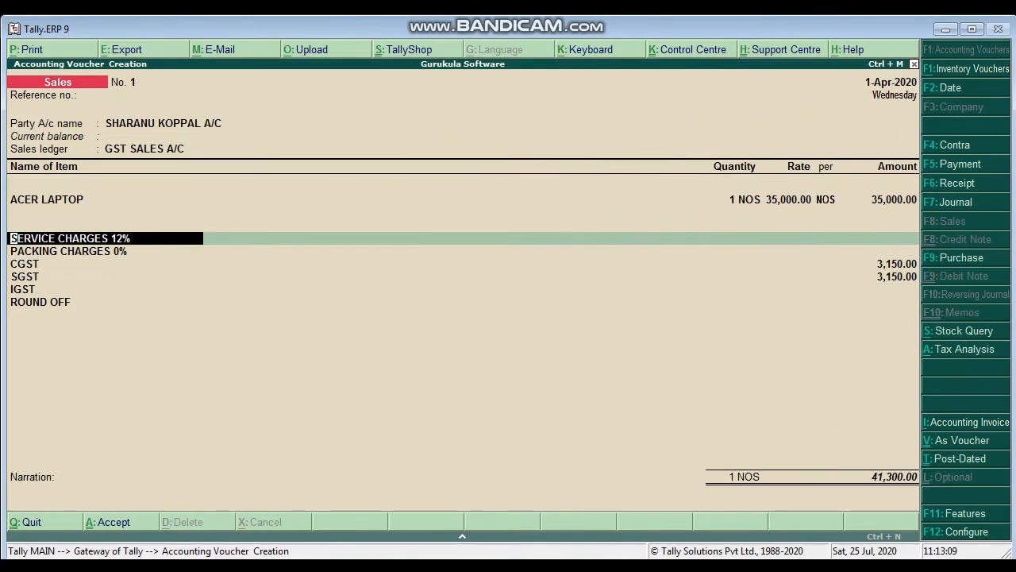
Step: Try a 10% rate for SERVICE CHARGES 12% and clear it again
key("Return")
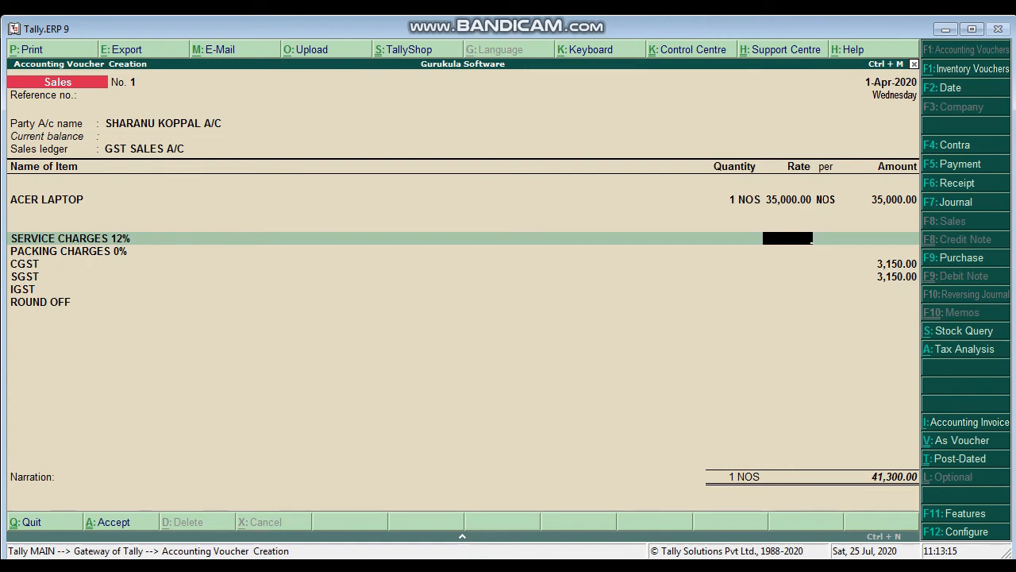
key("Return")
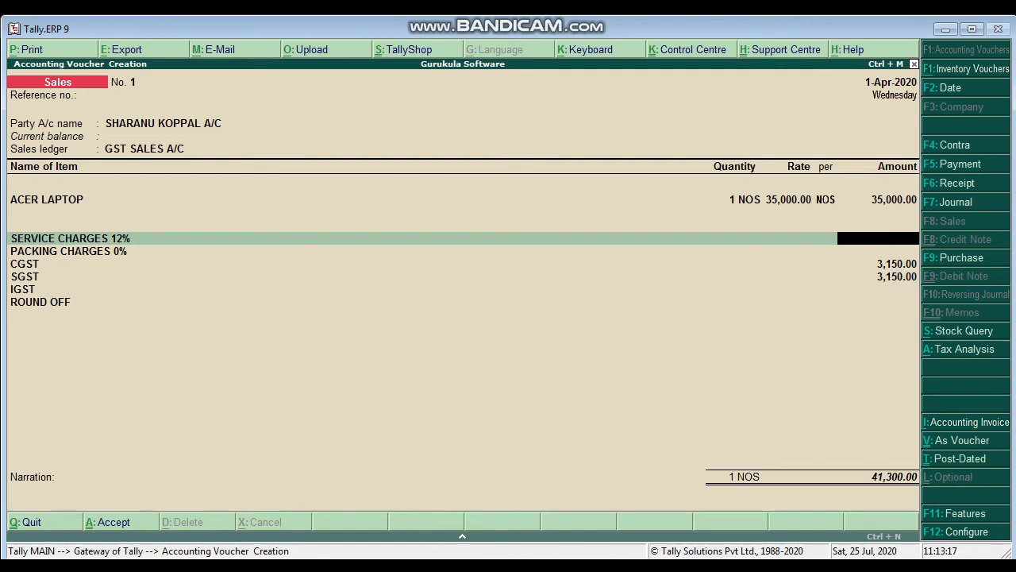
key("BackSpace")
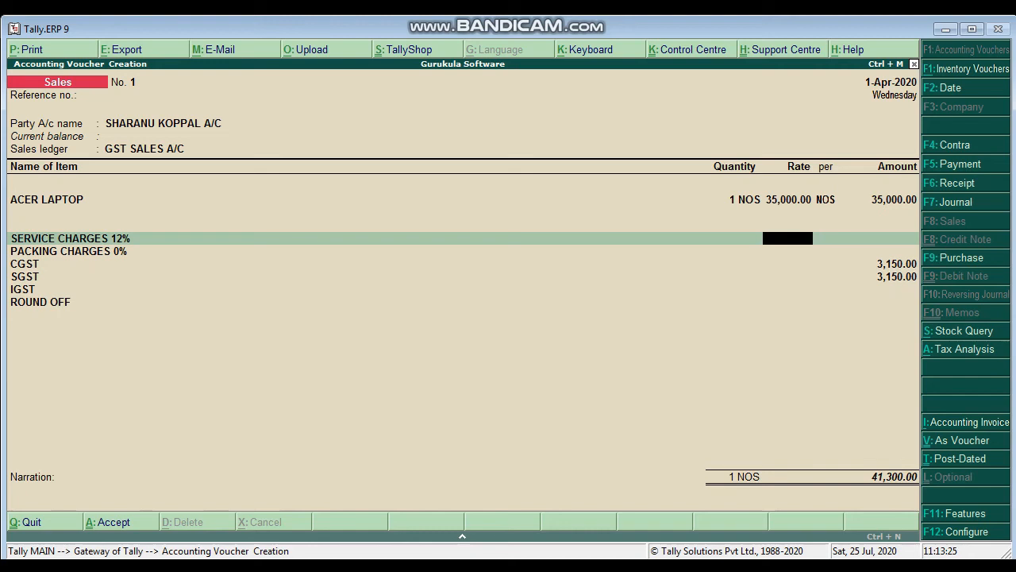
type("10")
key("Return")
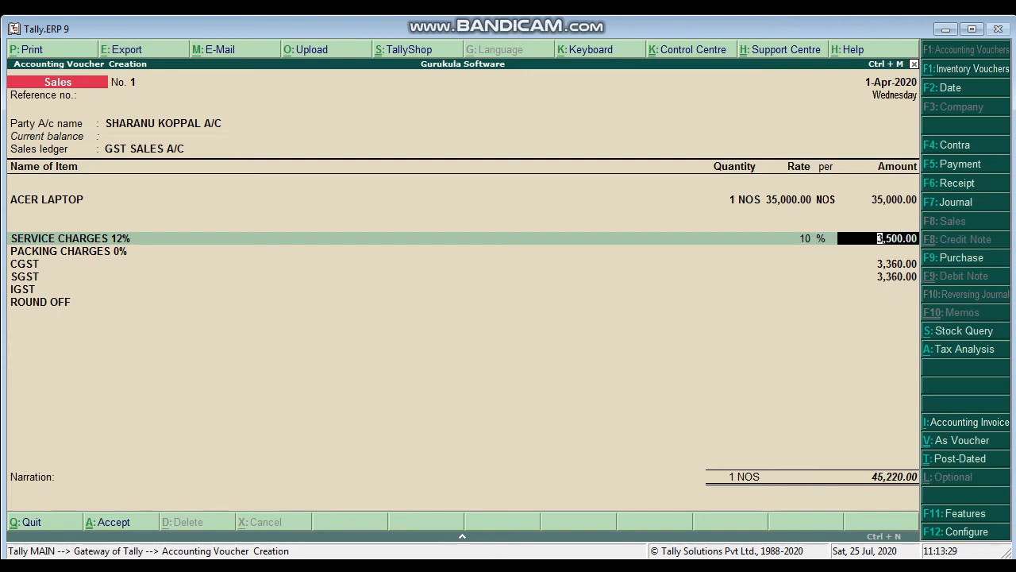
key("BackSpace")
key("BackSpace")
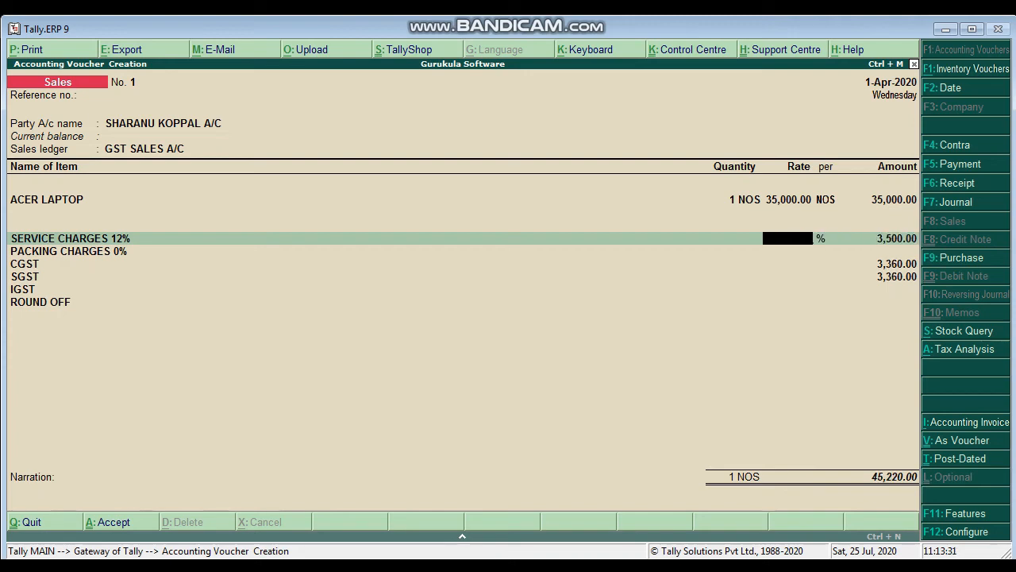
Step: Enter 500 as the SERVICE CHARGES 12% amount and 150 as the PACKING CHARGES 0% amount
key("Return")
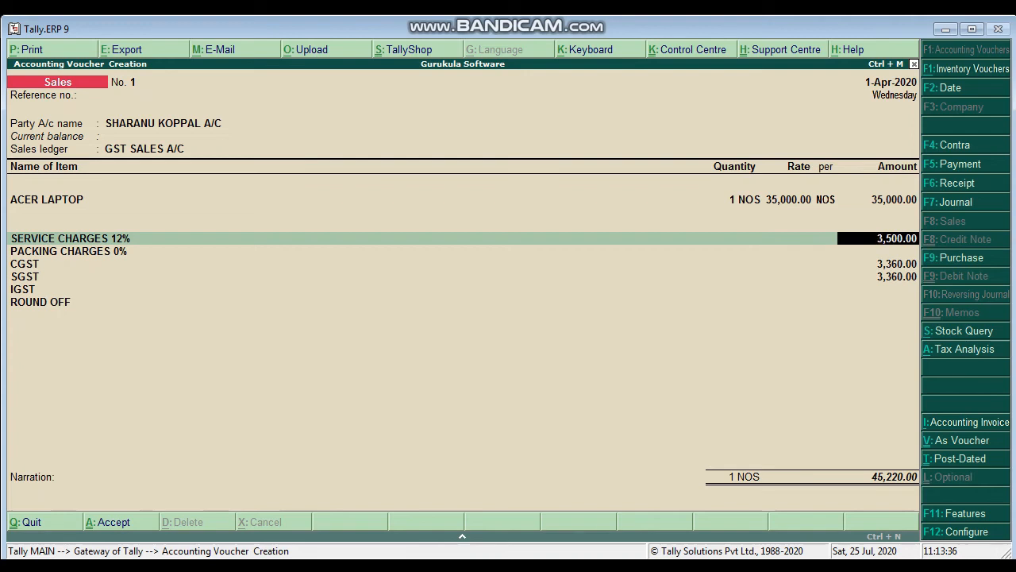
key("BackSpace")
type("500")
key("Return")
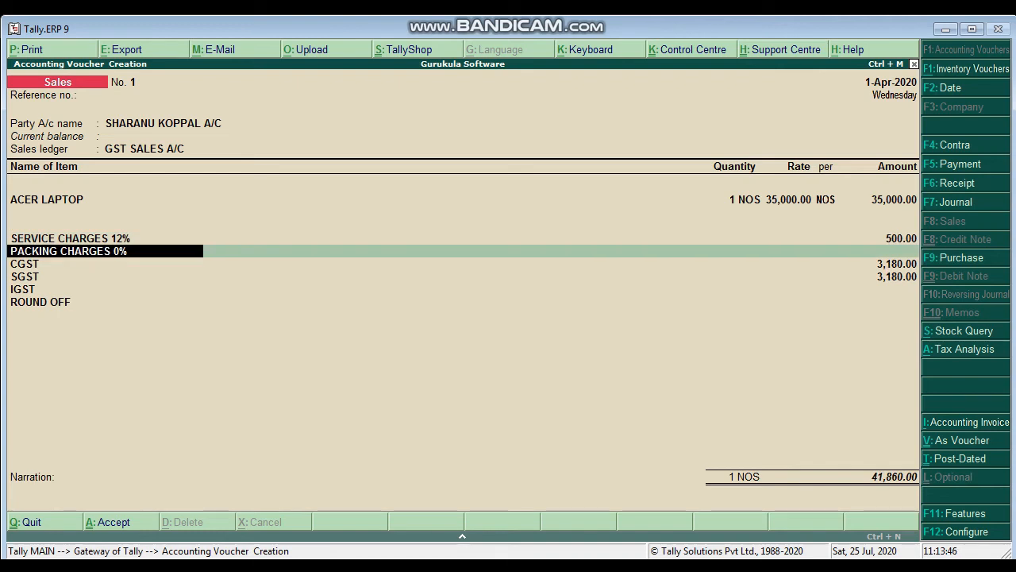
key("Return")
key("Return")
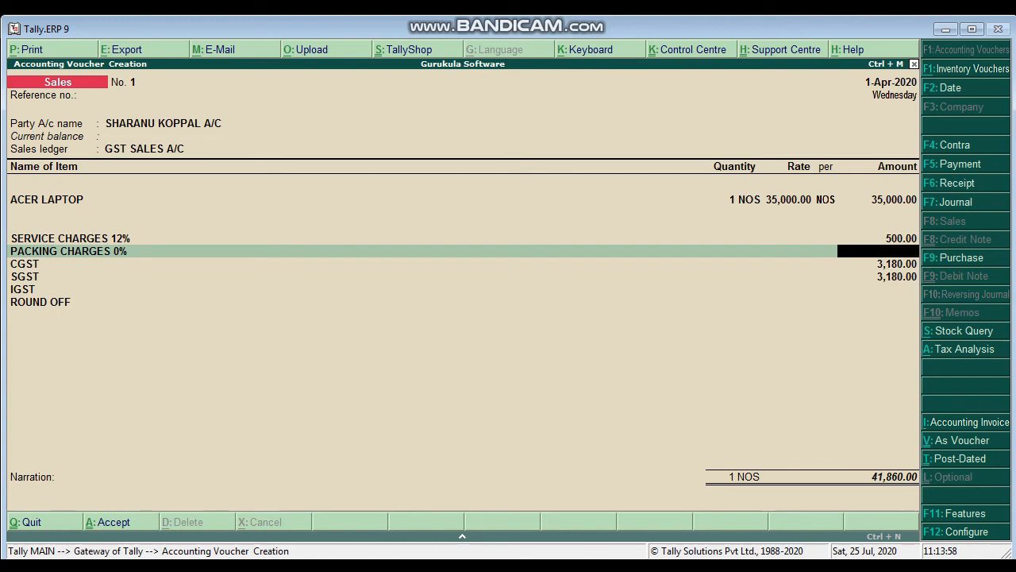
type("150")
key("Return")
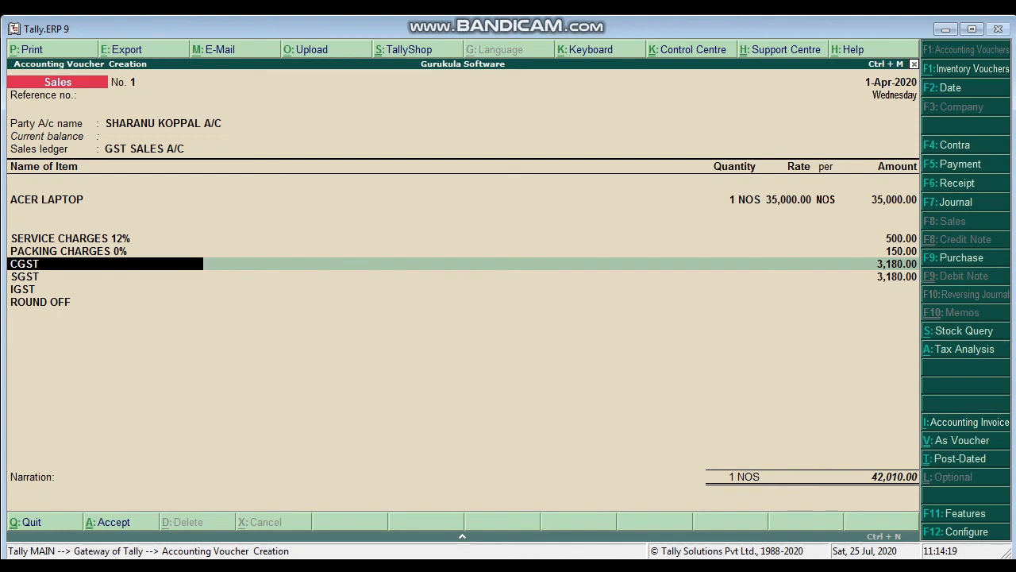
Step: Examine the voucher's Tax Analysis in detailed form and return to the voucher
key("alt+a")
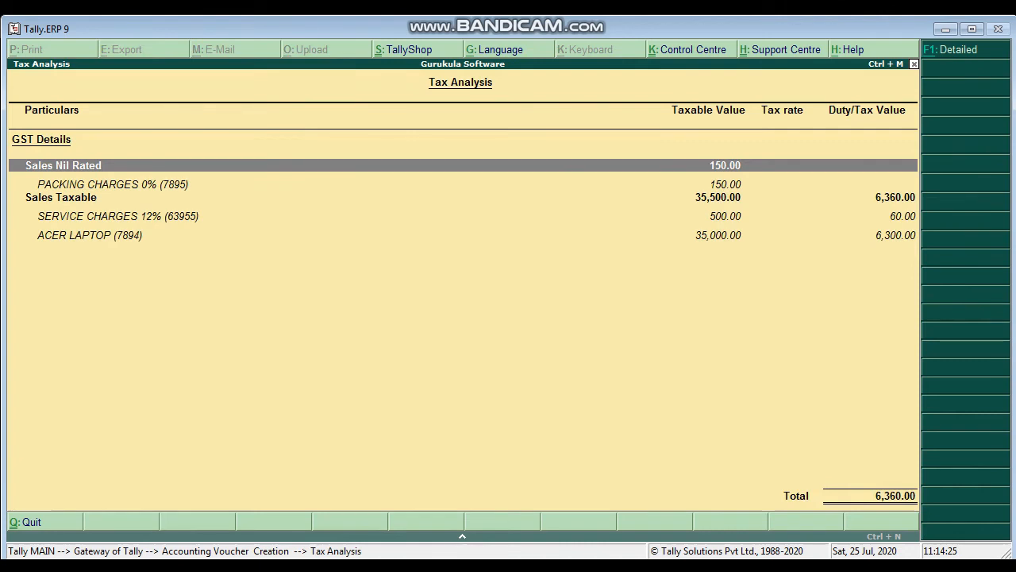
key("alt+F1")
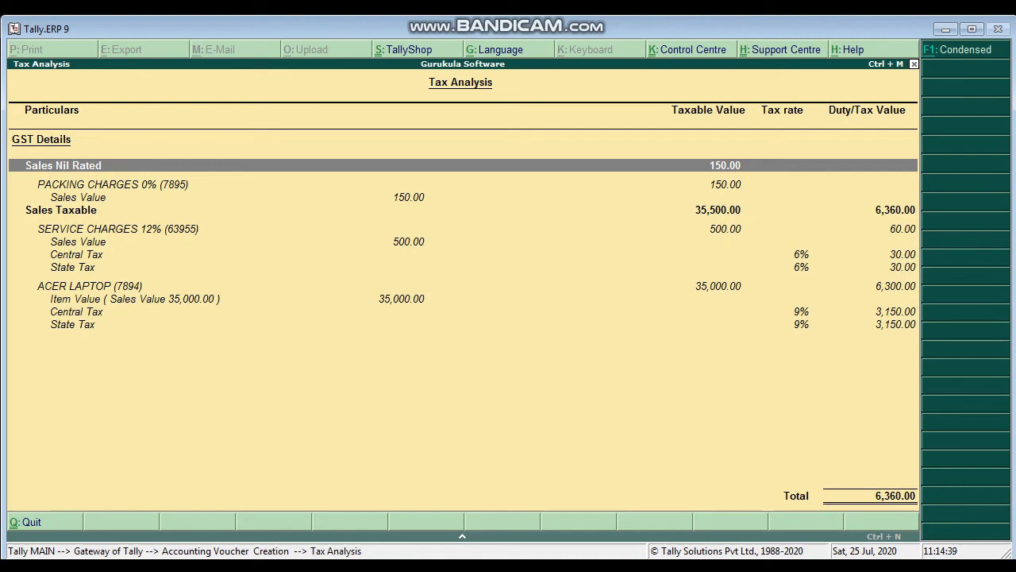
key("Escape")
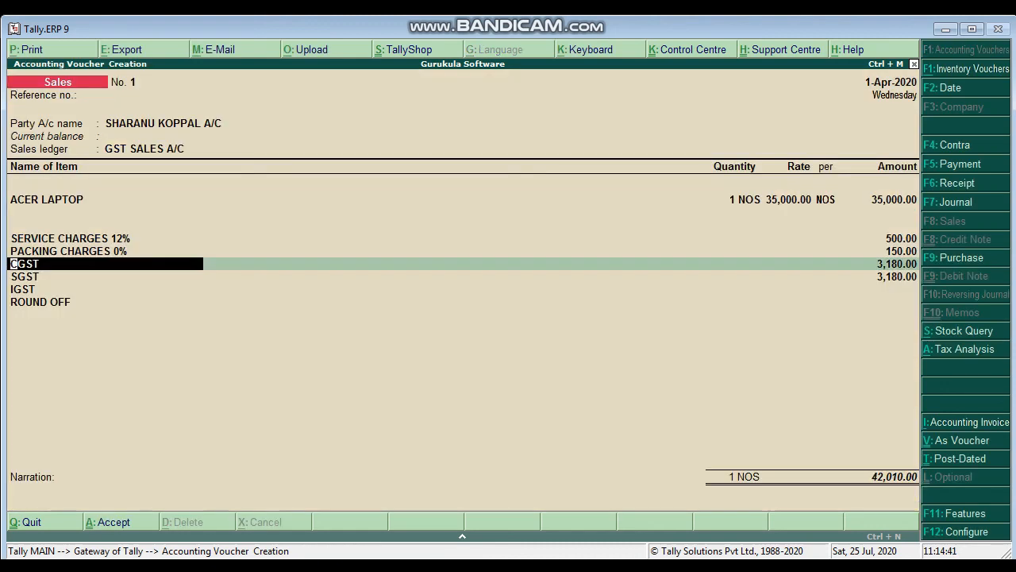
Step: Go through the CGST, SGST and IGST entries to check the ROUND OFF amount
key("Return")
key("Return")
key("Return")
key("Return")
key("Return")
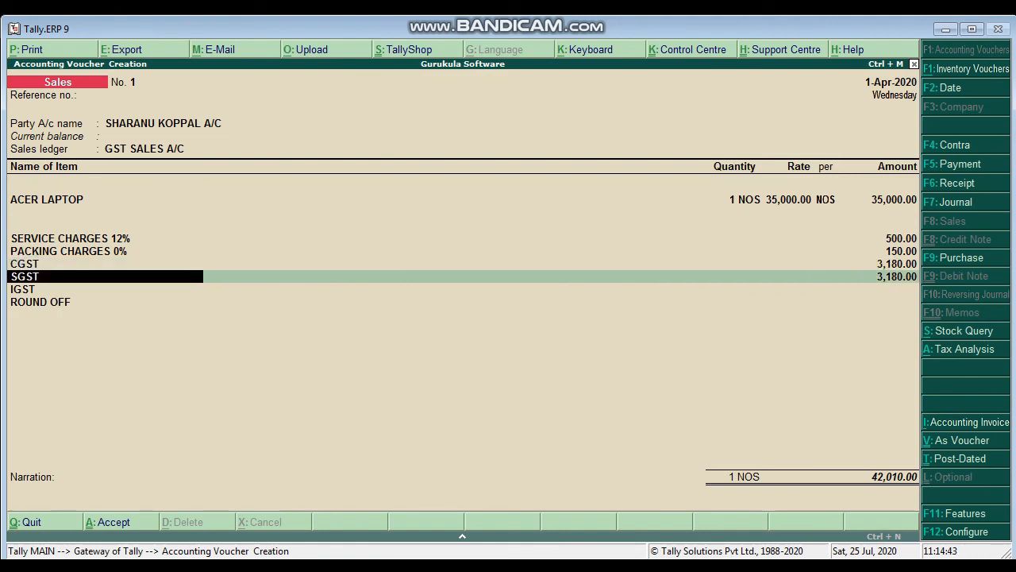
key("Return")
key("Return")
key("Return")
key("Return")
key("Return")
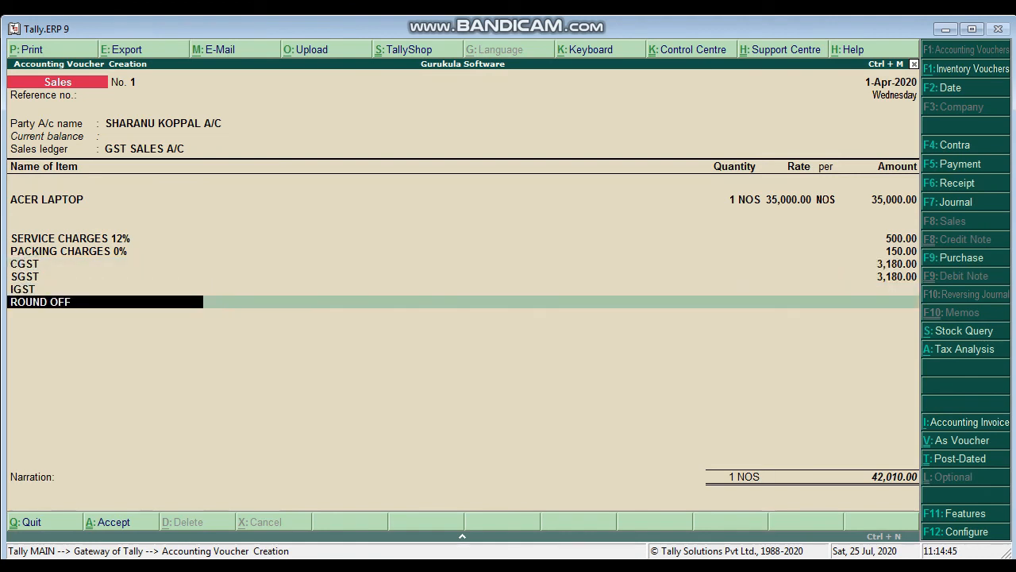
key("Return")
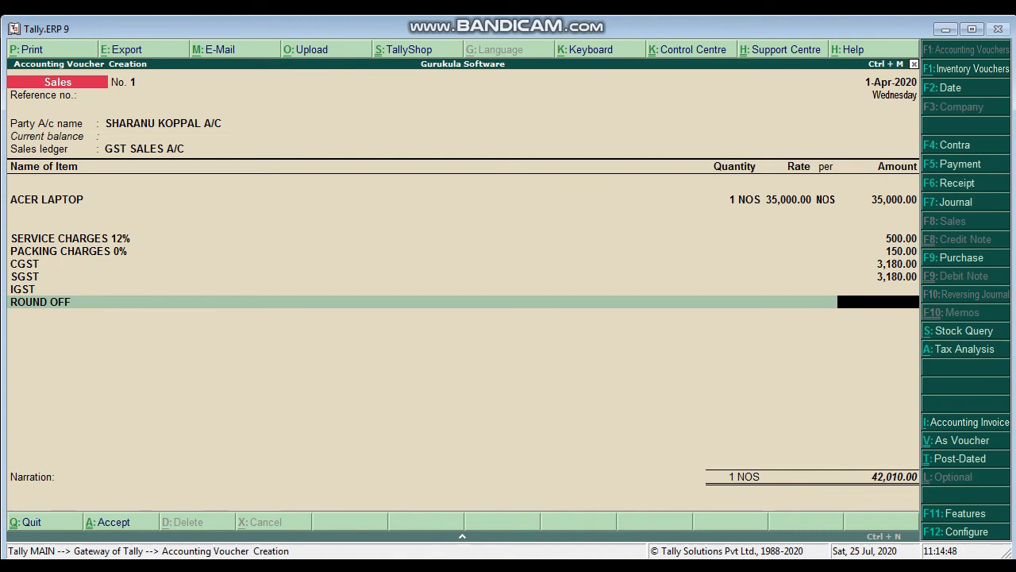
Step: Set the ACER LAPTOP rate to 35000.97 and accept the item, charge, tax and ROUND OFF entries
key("ctrl+a")
key("ctrl+a")
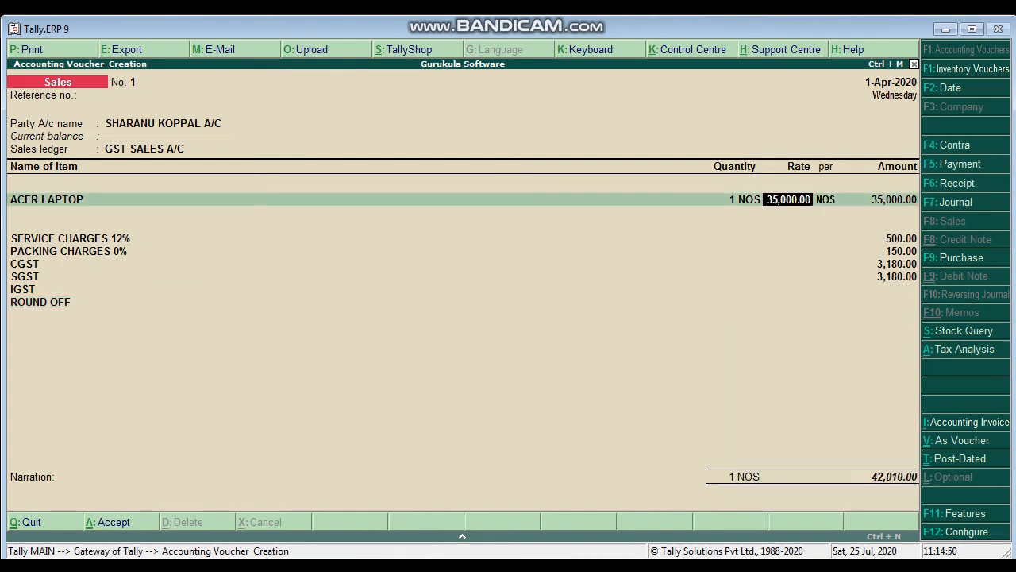
type("35000.97")
key("Return")
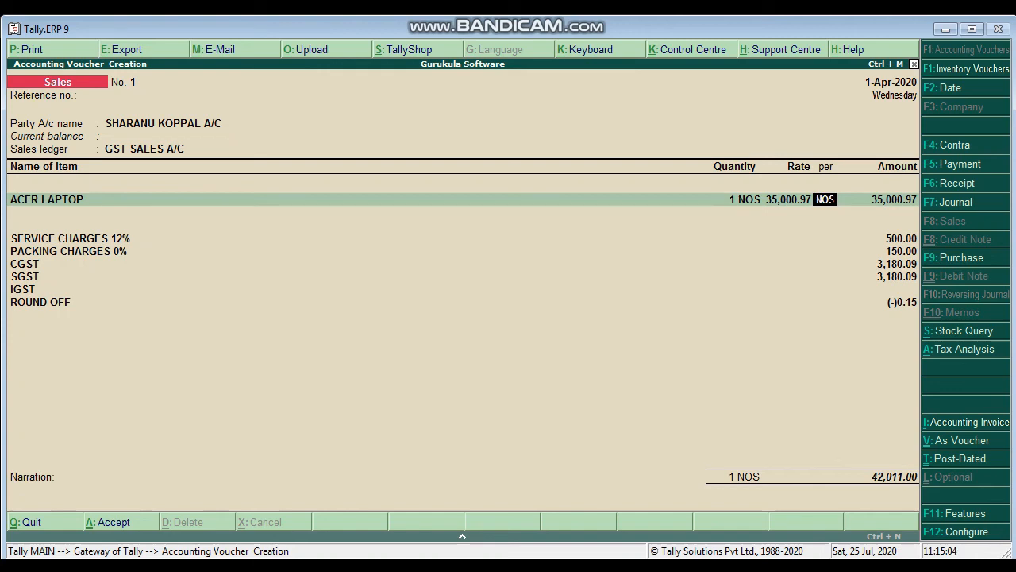
key("Return")
key("Return")
key("Return")
key("Return")
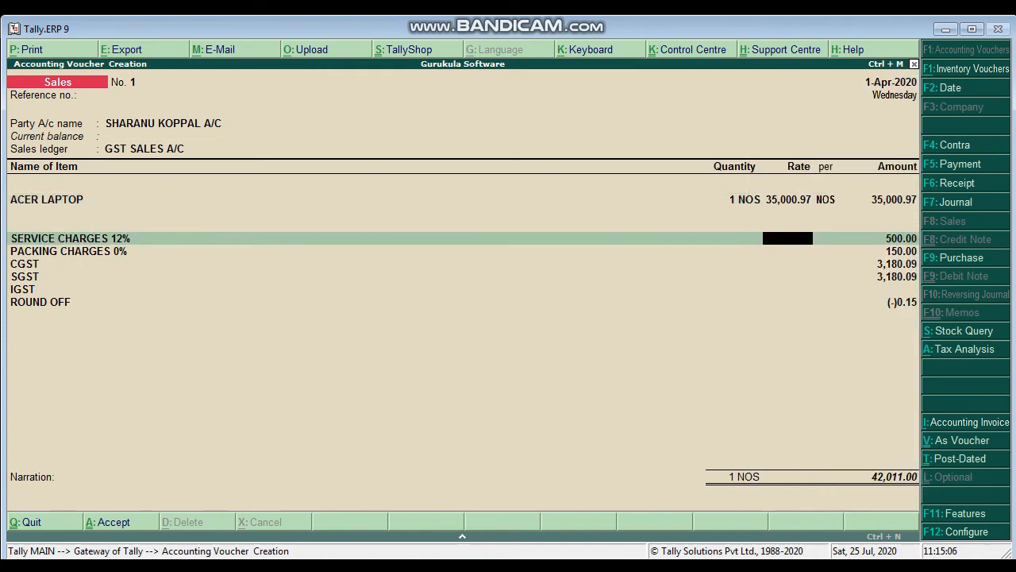
key("Return")
key("Return")
key("Return")
key("Return")
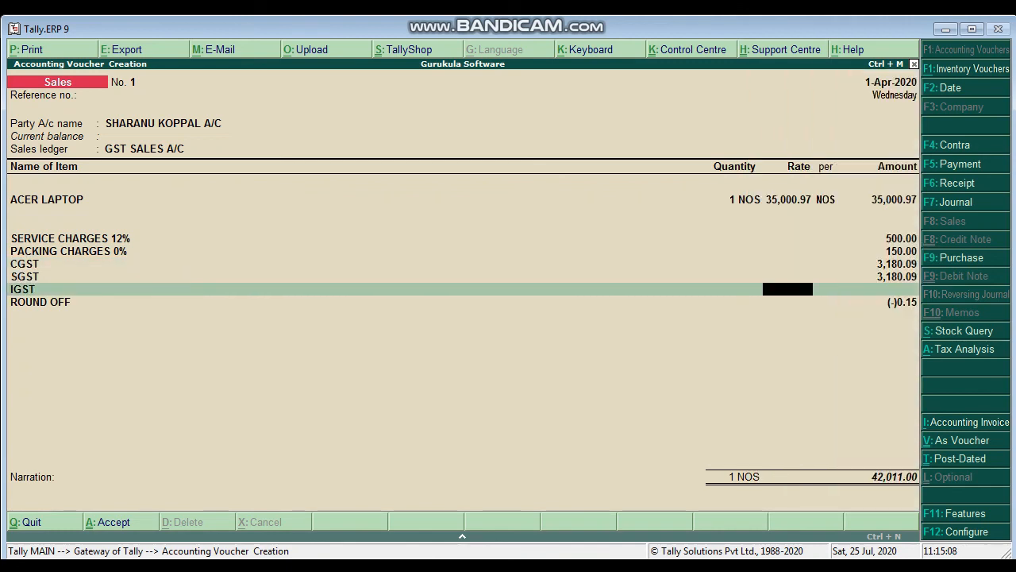
key("Return")
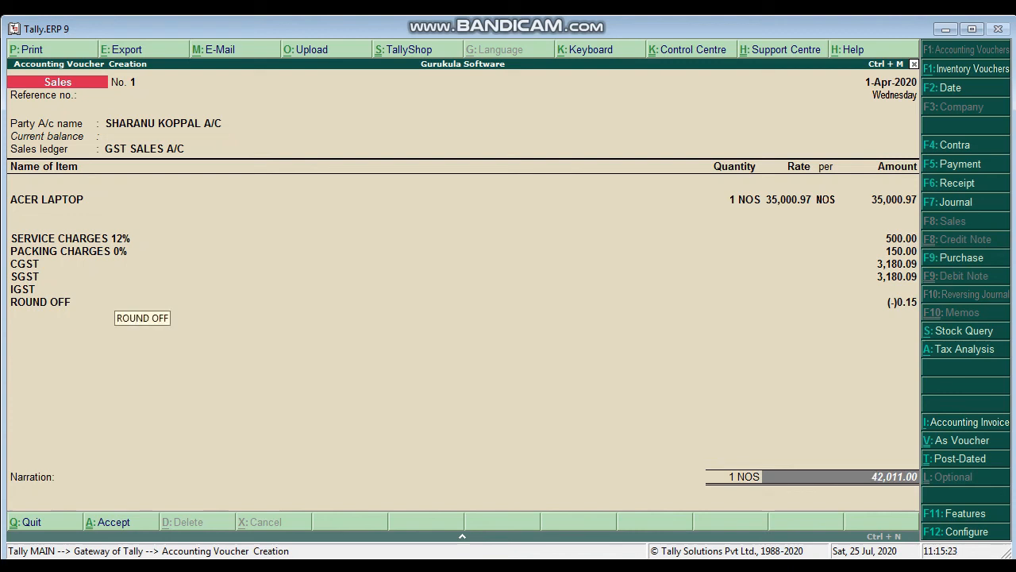
Step: Accept the bill-wise details as New Ref with 10 Days credit and save the sales voucher without a narration
key("Return")
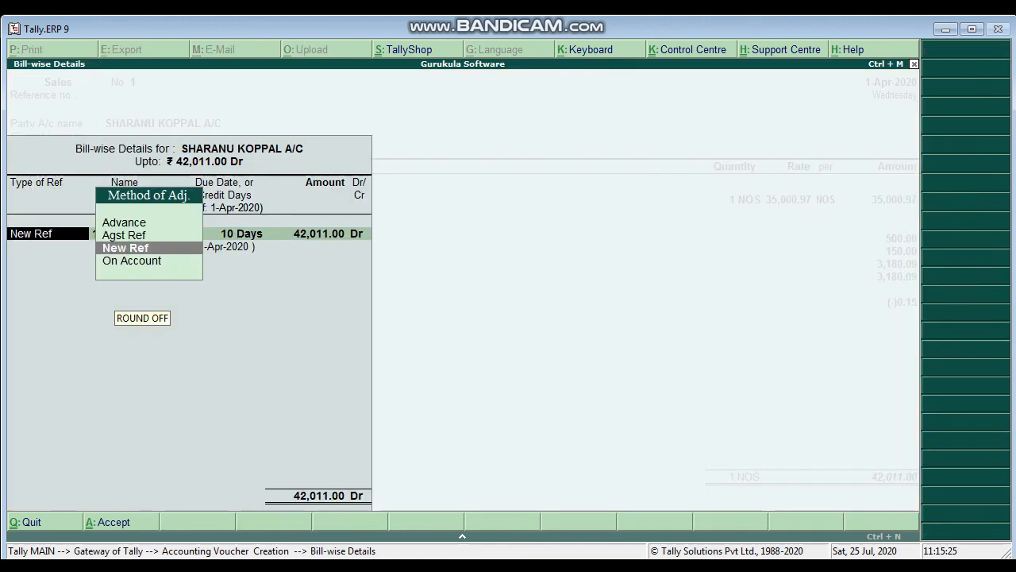
key("Return")
key("Return")
key("Return")
key("Return")
key("Return")
key("Return")
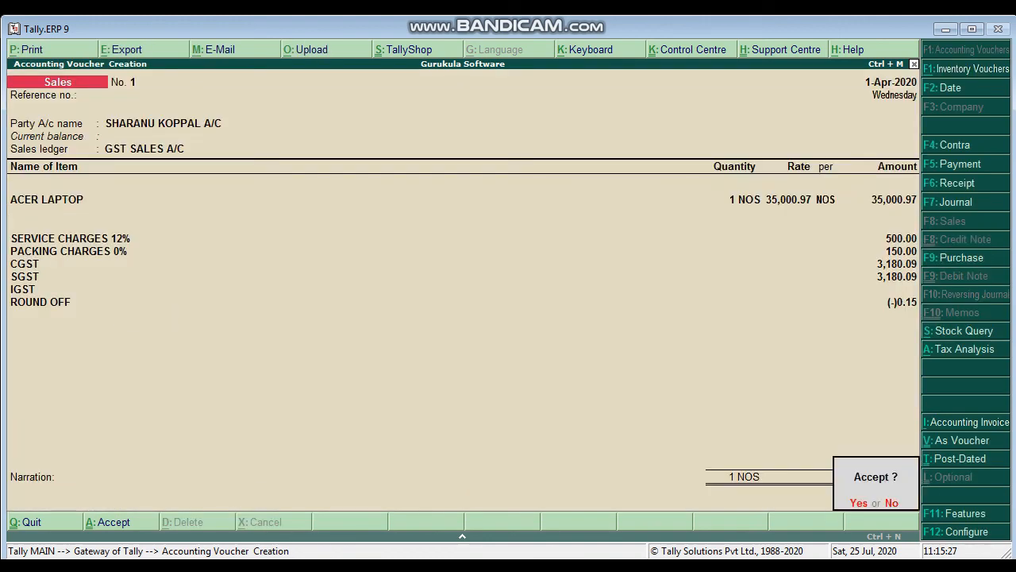
key("Return")
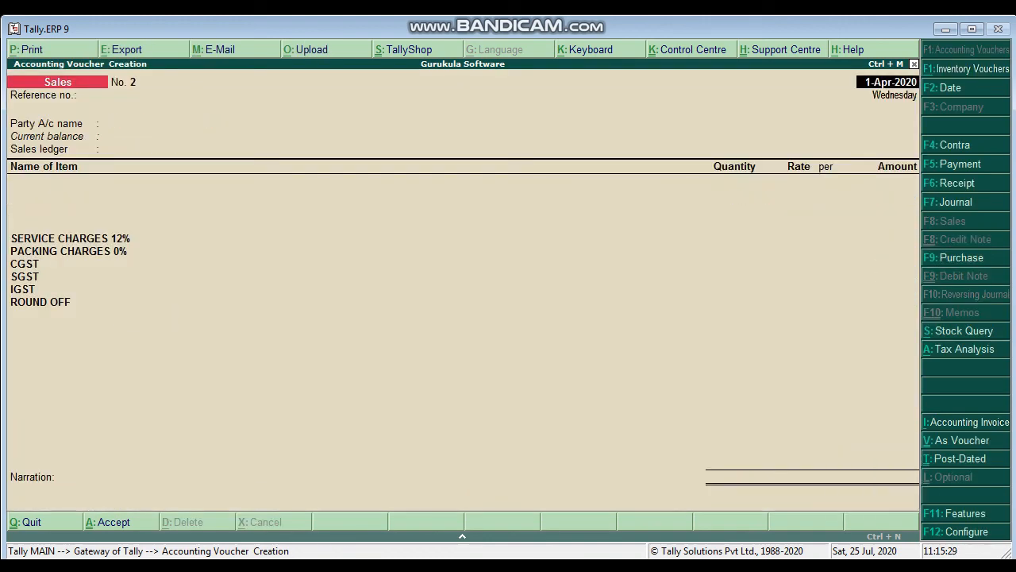